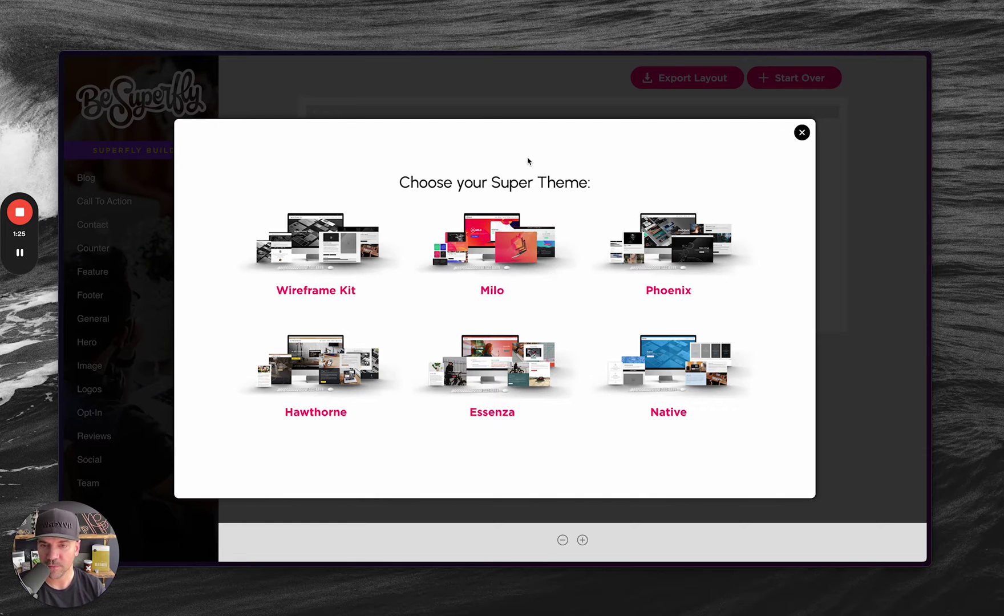
Switch between the Super Theme chooser and the Phoenix demo site, ending on Phoenix
{"action": "key", "text": "alt+Tab"}
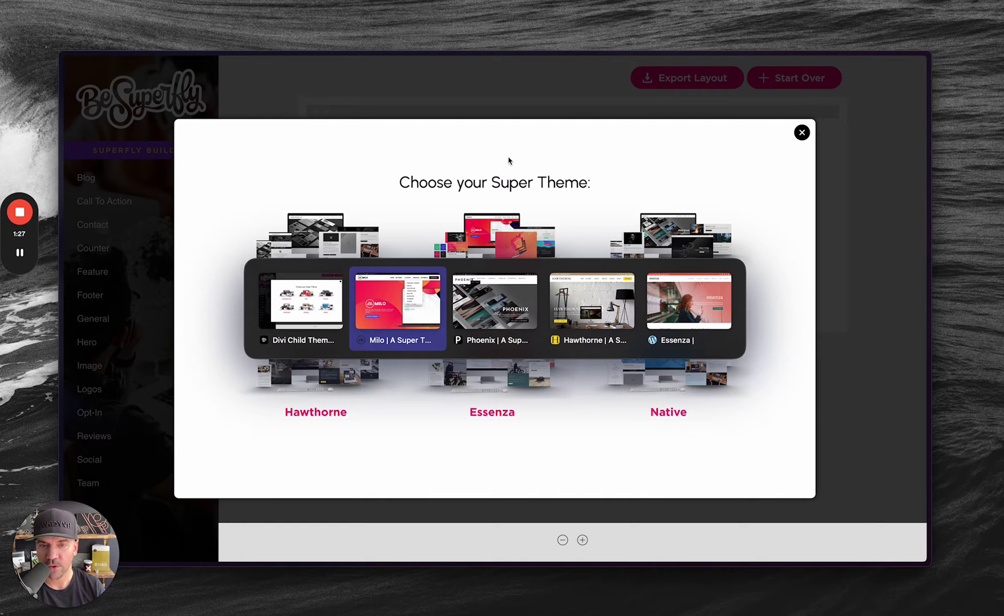
{"action": "key", "text": "alt+Tab"}
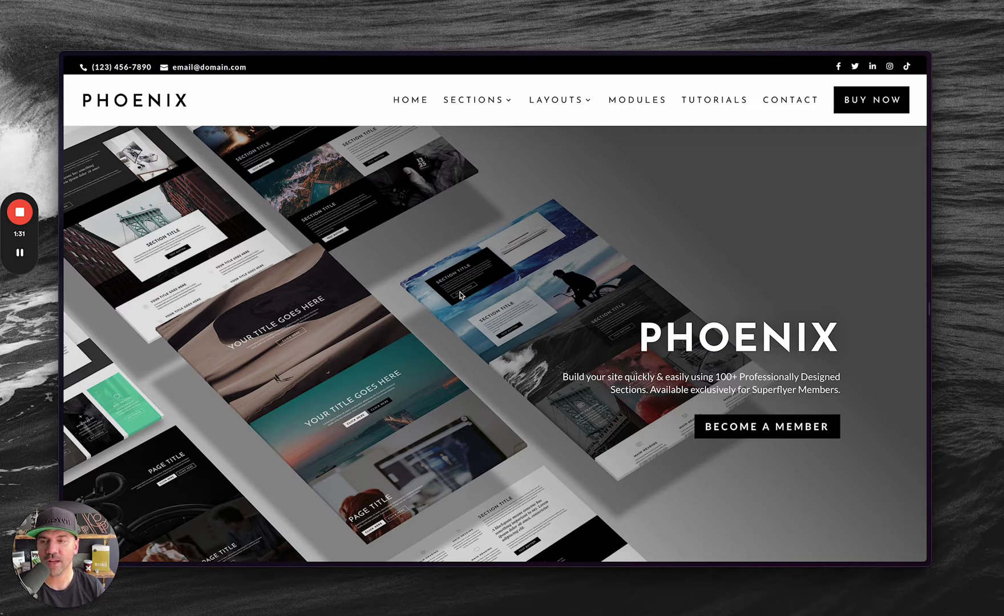
{"action": "key", "text": "alt+Tab"}
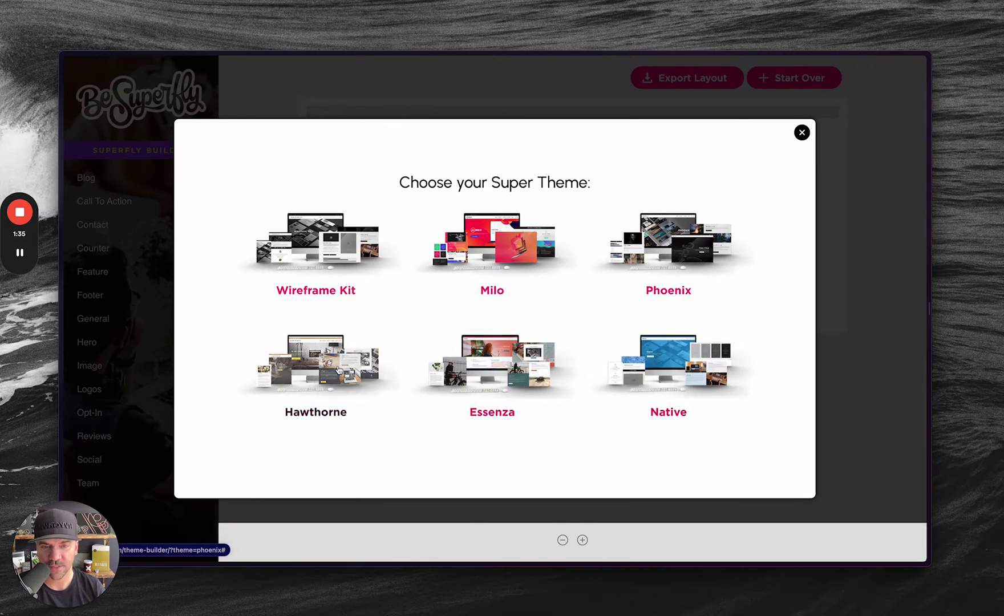
{"action": "key", "text": "alt+Tab"}
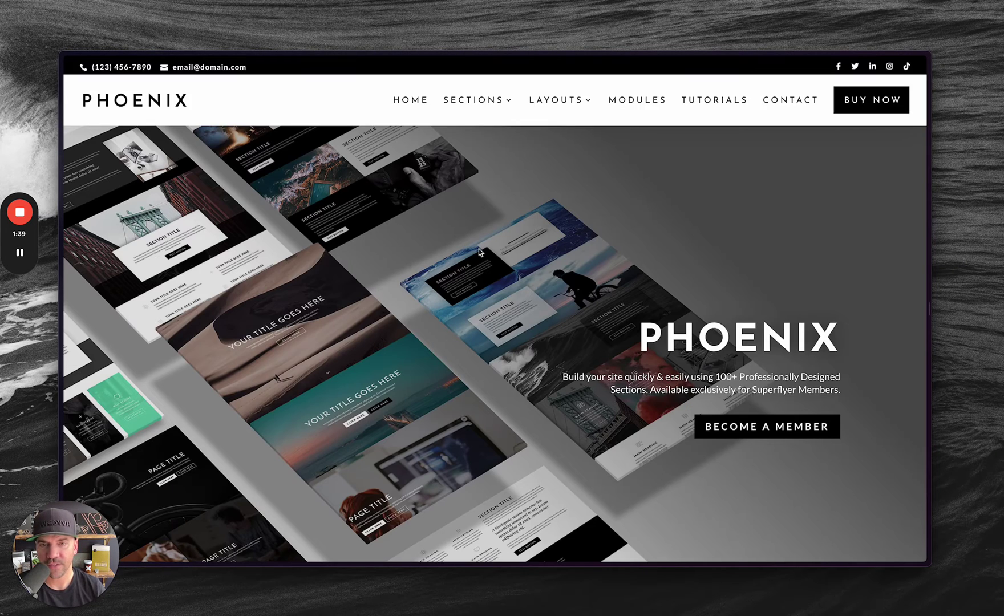
Scroll through the Phoenix homepage intro and bring up the SECTIONS category list
{"action": "scroll", "coordinate": [478, 251], "scroll_direction": "down", "scroll_amount": 10}
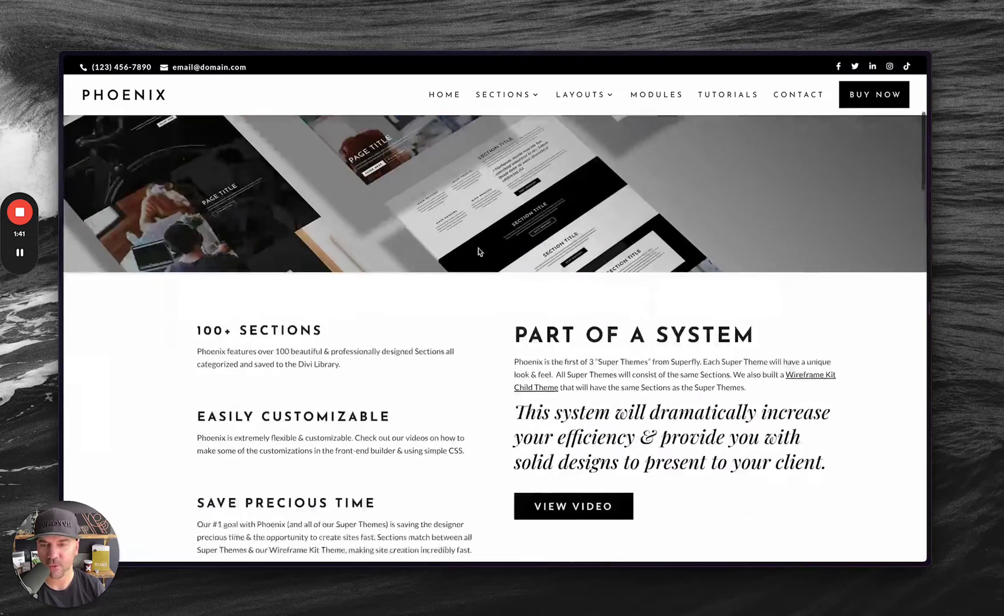
{"action": "scroll", "coordinate": [421, 404], "scroll_direction": "up", "scroll_amount": 2}
{"action": "scroll", "coordinate": [498, 287], "scroll_direction": "up", "scroll_amount": 10}
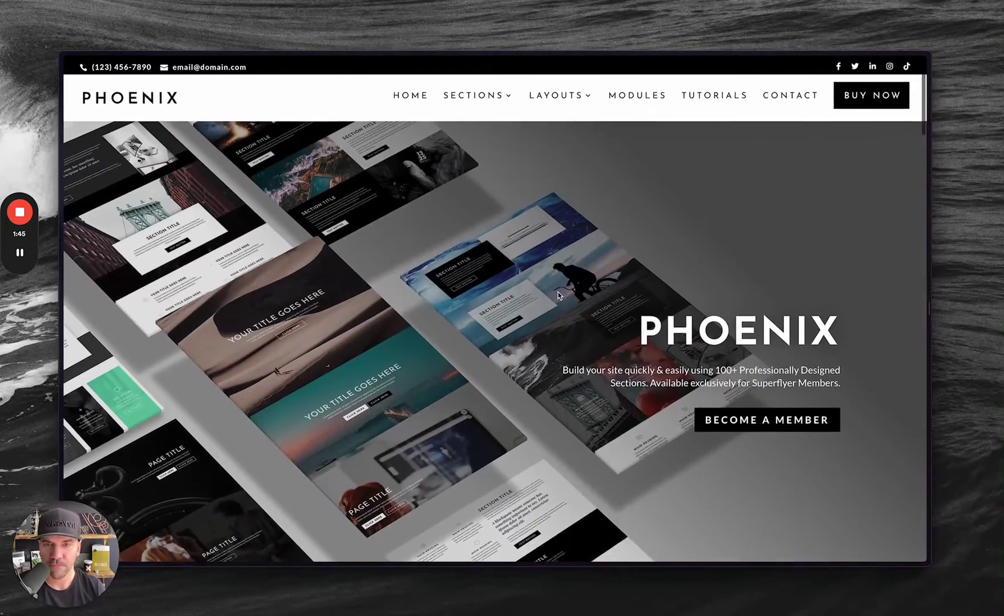
{"action": "scroll", "coordinate": [454, 339], "scroll_direction": "down", "scroll_amount": 15}
{"action": "scroll", "coordinate": [452, 339], "scroll_direction": "down", "scroll_amount": 3}
{"action": "scroll", "coordinate": [453, 338], "scroll_direction": "up", "scroll_amount": 12}
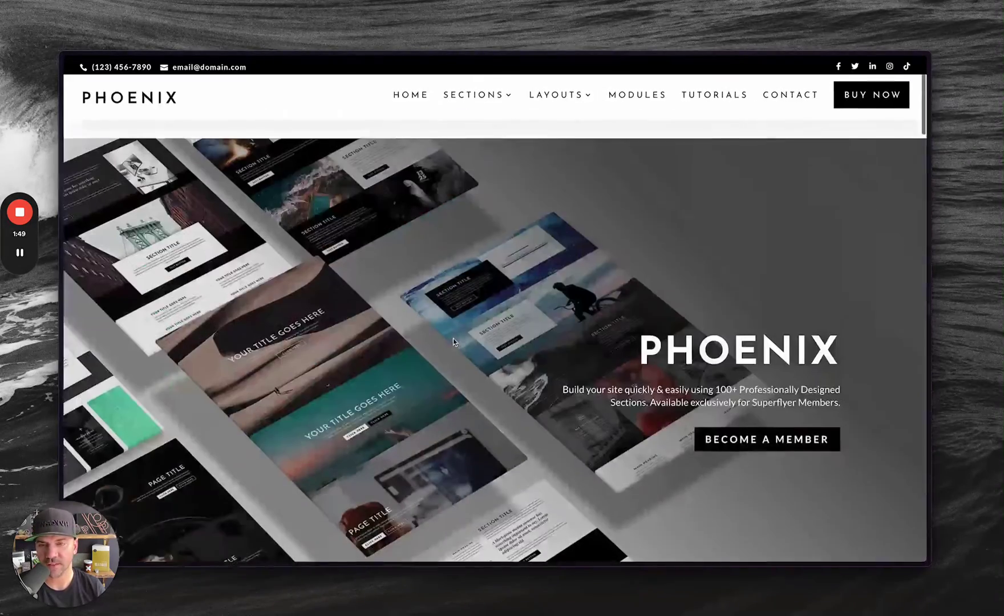
{"action": "mouse_move", "coordinate": [485, 114]}
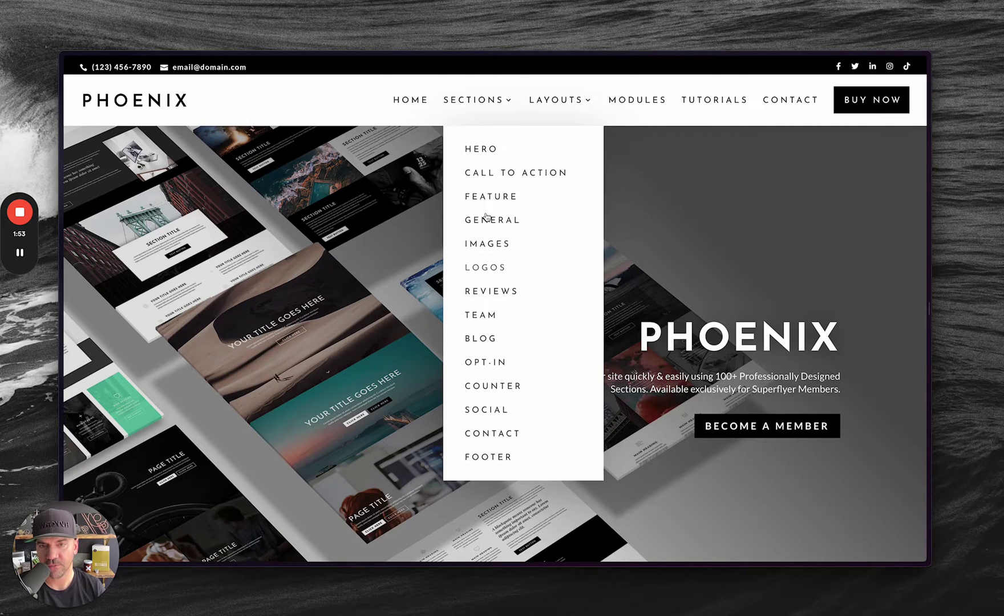
Open the Phoenix Feature sections page, then the Milo demo's Feature sections page
{"action": "left_click", "coordinate": [497, 200]}
{"action": "key", "text": "ctrl+Tab"}
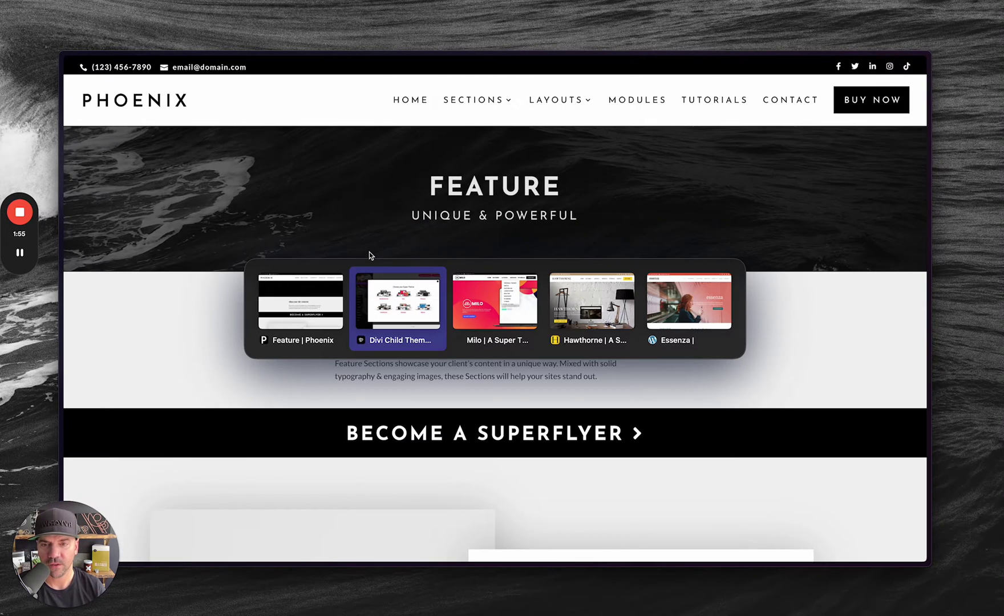
{"action": "key", "text": "ctrl+Tab"}
{"action": "scroll", "coordinate": [568, 302], "scroll_direction": "down", "scroll_amount": 15}
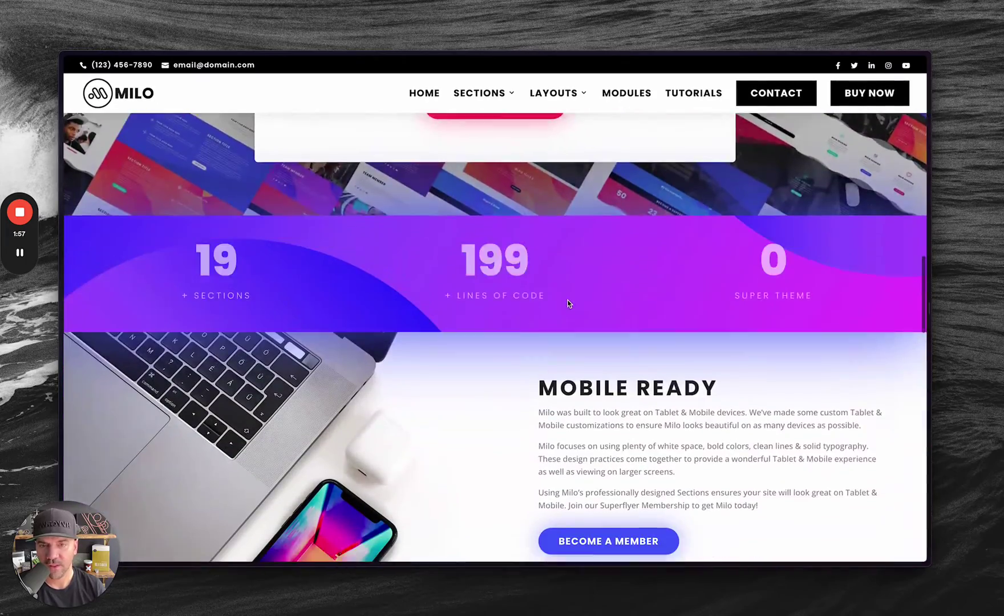
{"action": "scroll", "coordinate": [567, 301], "scroll_direction": "down", "scroll_amount": 7}
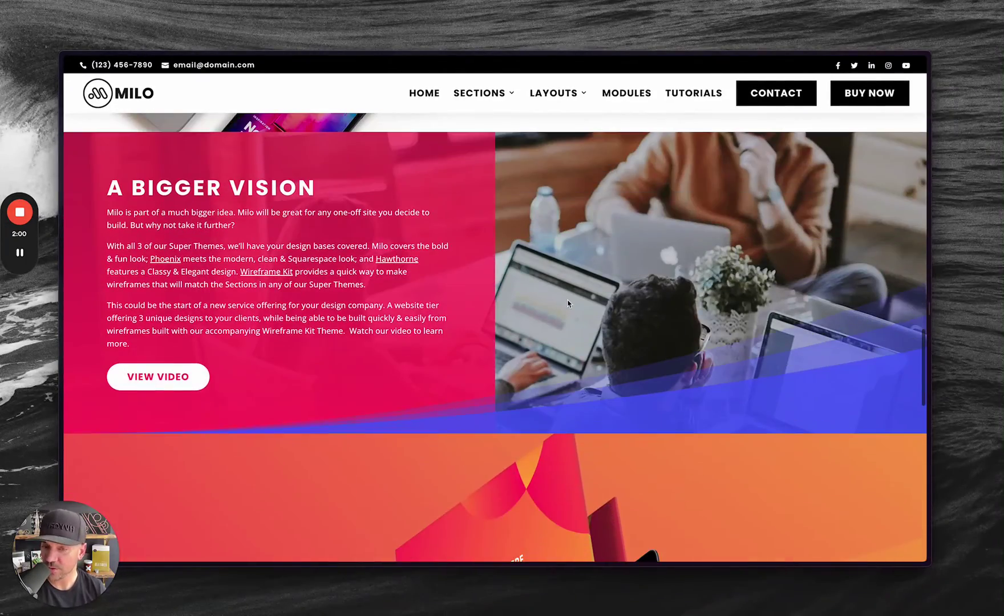
{"action": "scroll", "coordinate": [568, 303], "scroll_direction": "up", "scroll_amount": 20}
{"action": "mouse_move", "coordinate": [451, 99]}
{"action": "left_click", "coordinate": [466, 195]}
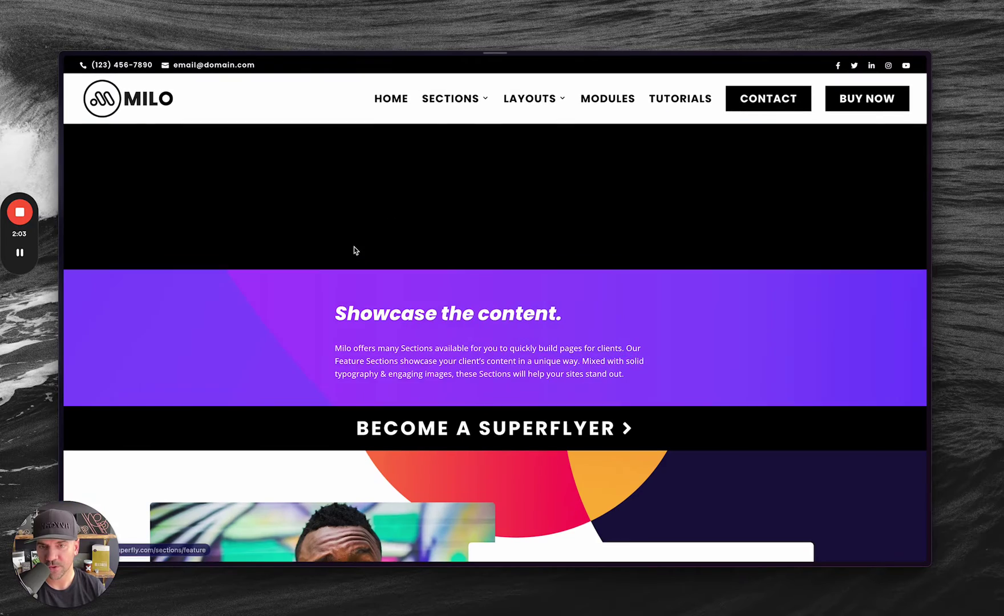
Open the Hawthorne demo's Feature sections page from SECTIONS > FEATURE
{"action": "key", "text": "alt+Tab"}
{"action": "key", "text": "alt+Tab"}
{"action": "key", "text": "alt+Tab"}
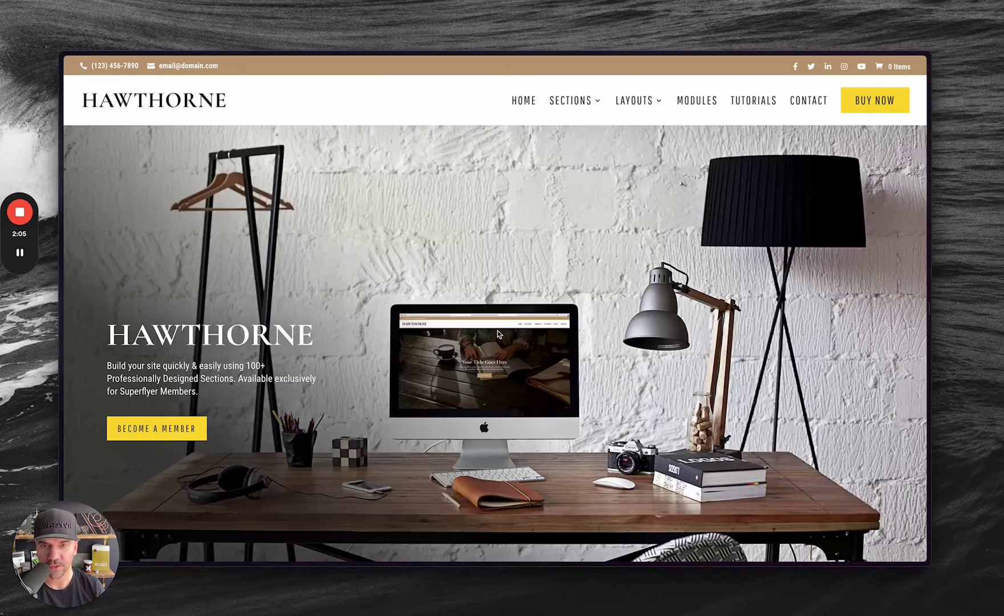
{"action": "scroll", "coordinate": [496, 335], "scroll_direction": "down", "scroll_amount": 3}
{"action": "scroll", "coordinate": [496, 331], "scroll_direction": "down", "scroll_amount": 8}
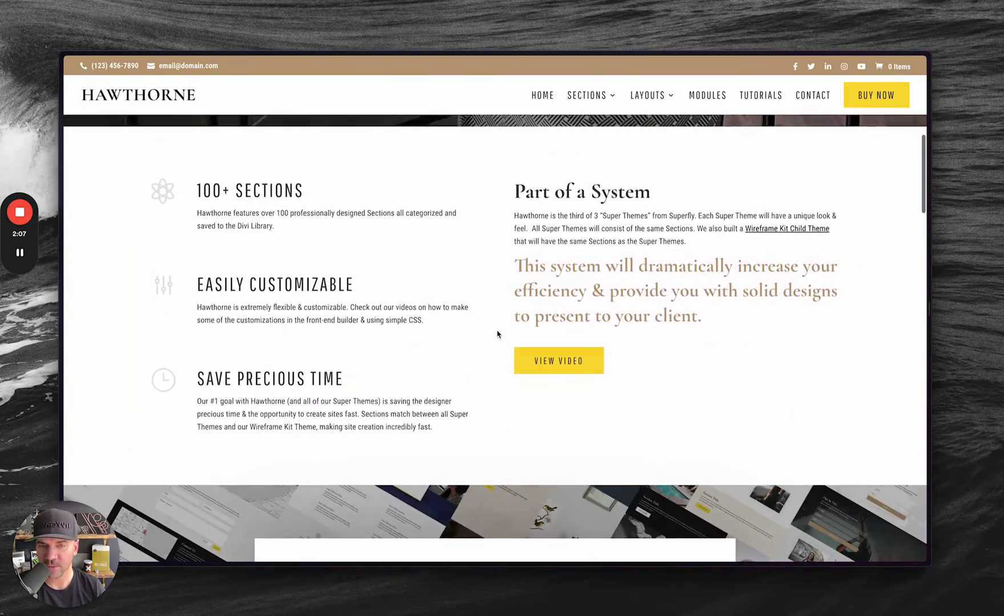
{"action": "scroll", "coordinate": [497, 332], "scroll_direction": "up", "scroll_amount": 10}
{"action": "mouse_move", "coordinate": [579, 108]}
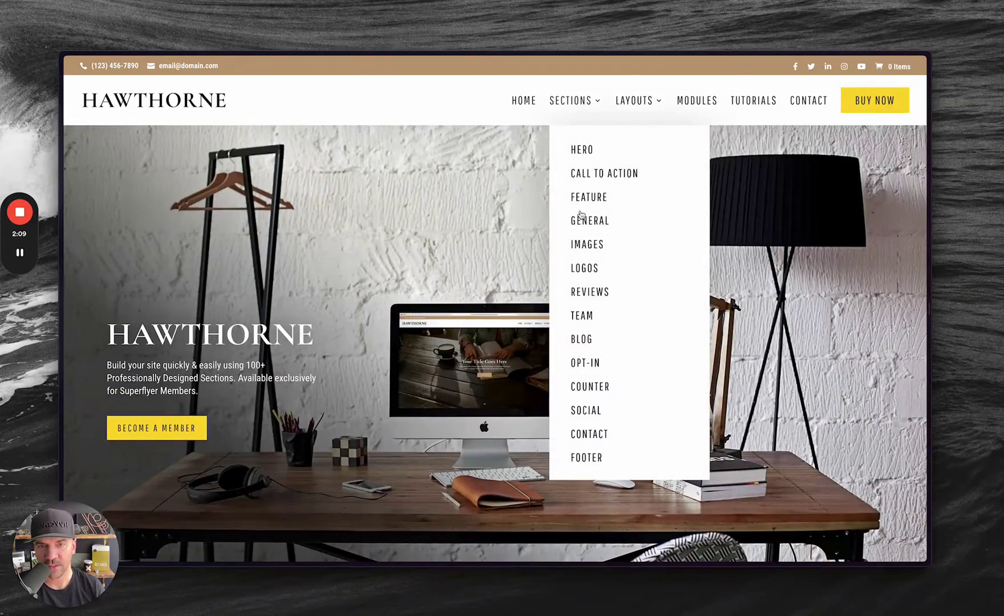
{"action": "left_click", "coordinate": [588, 195]}
Open the Essenza demo's Feature sections page from SECTIONS > FEATURE
{"action": "key", "text": "alt+Tab"}
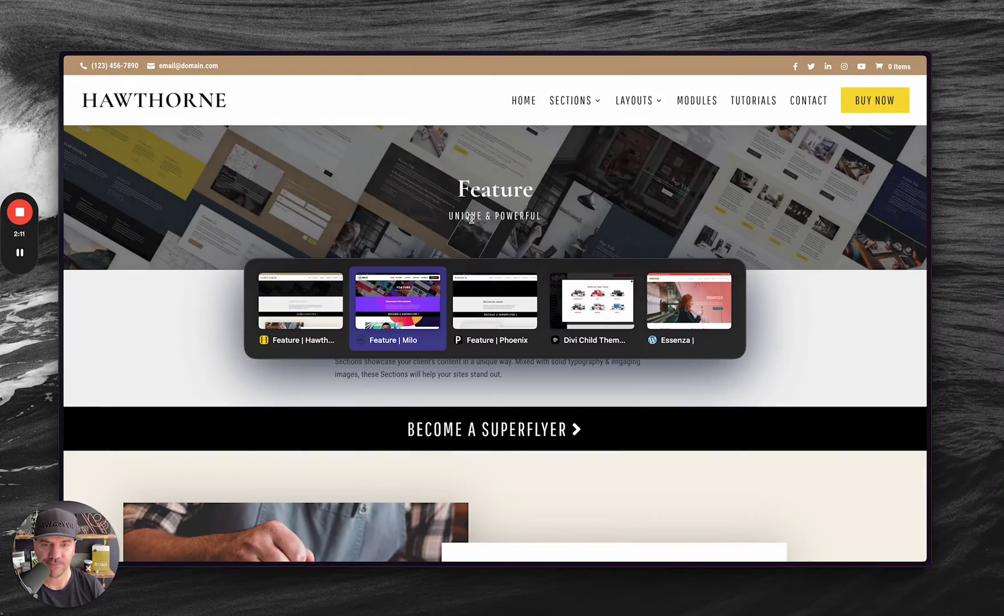
{"action": "key", "text": "alt+Tab"}
{"action": "key", "text": "alt+Tab"}
{"action": "key", "text": "alt+Tab"}
{"action": "scroll", "coordinate": [498, 378], "scroll_direction": "down", "scroll_amount": 10}
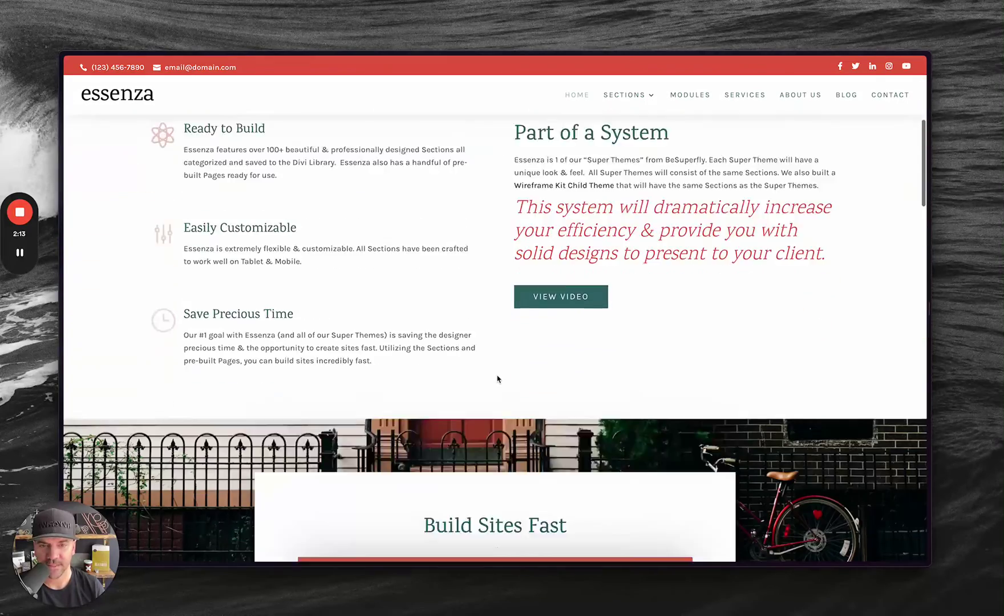
{"action": "scroll", "coordinate": [498, 378], "scroll_direction": "up", "scroll_amount": 10}
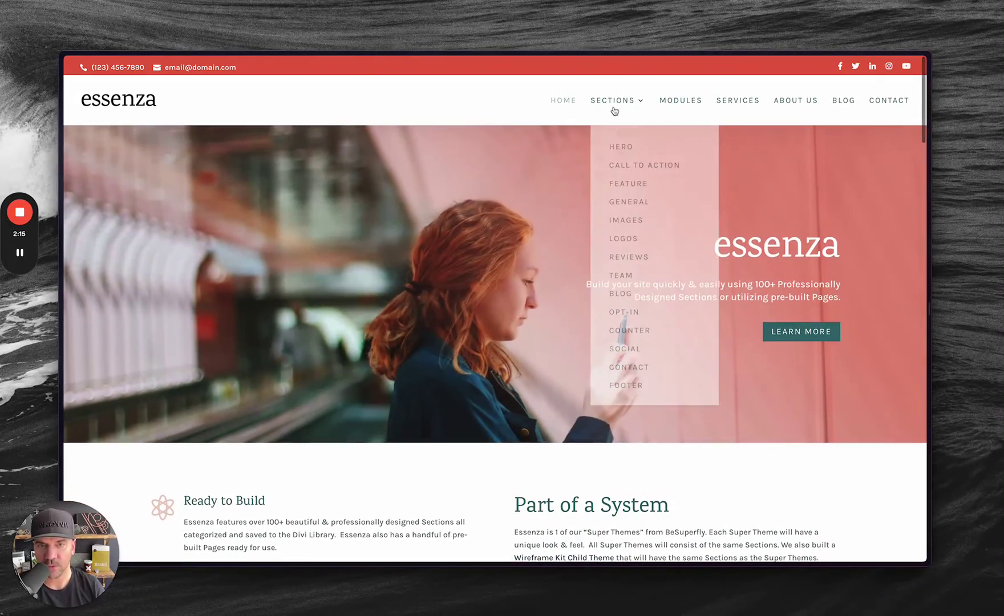
{"action": "mouse_move", "coordinate": [627, 121]}
{"action": "left_click", "coordinate": [629, 185]}
Open the Wireframe Kit demo's Feature sections page via SECTIONS > FEATURE
{"action": "key", "text": "super+s"}
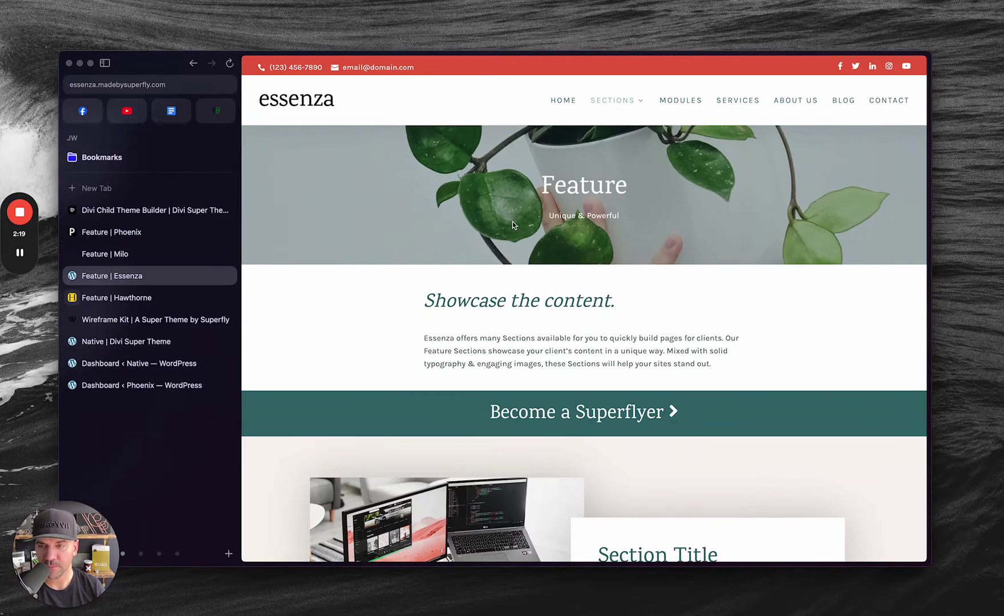
{"action": "left_click", "coordinate": [146, 321]}
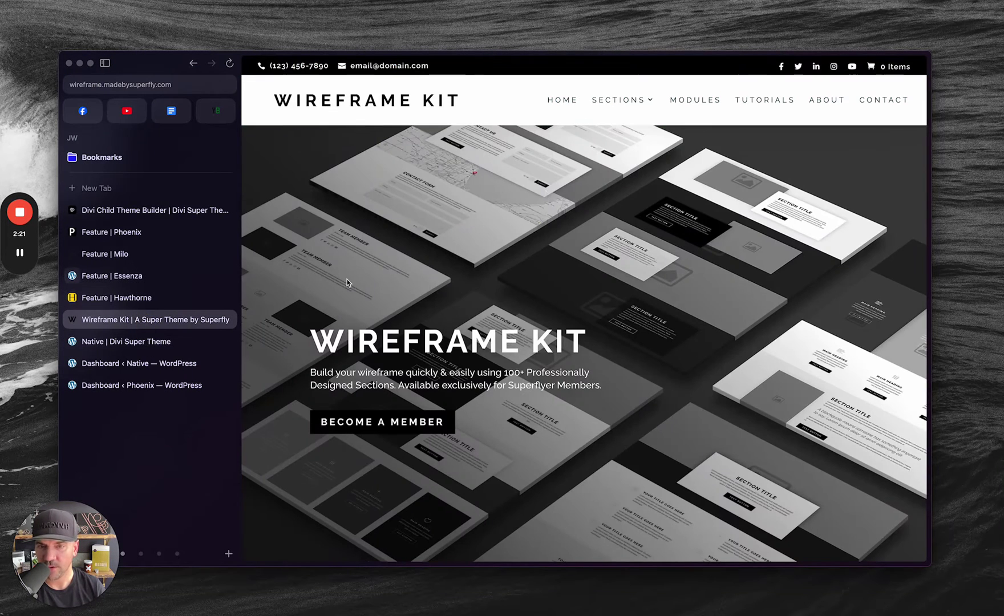
{"action": "mouse_move", "coordinate": [625, 108]}
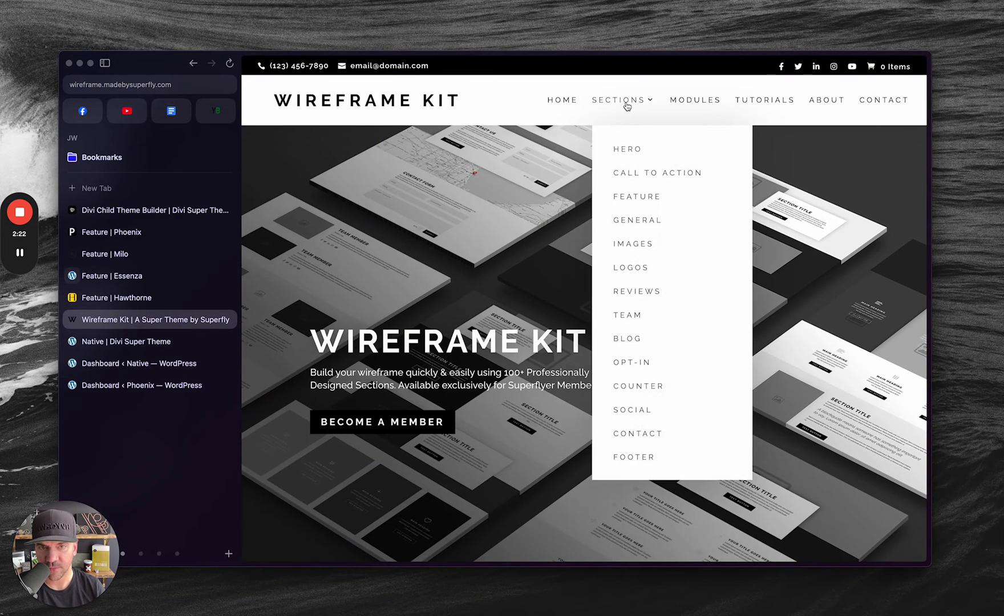
{"action": "left_click", "coordinate": [641, 198]}
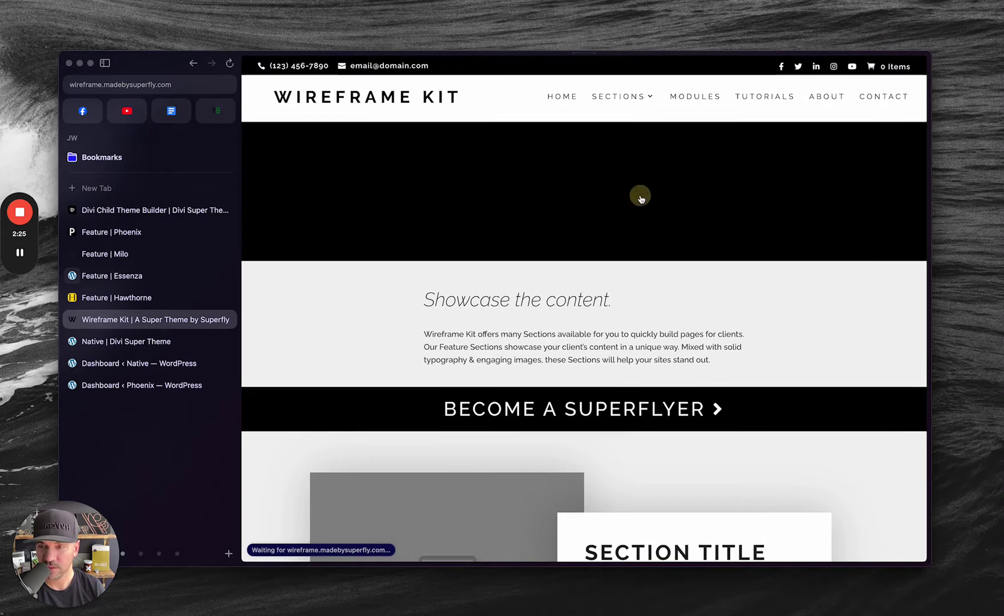
Open the Native demo's Feature sections page via SECTIONS > FEATURE
{"action": "left_click", "coordinate": [144, 342]}
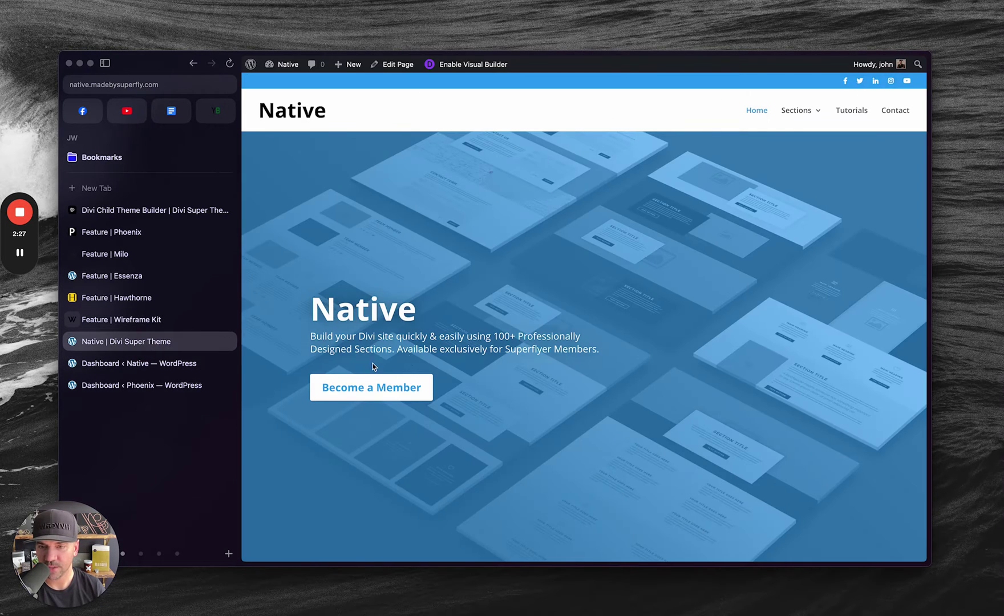
{"action": "mouse_move", "coordinate": [798, 116]}
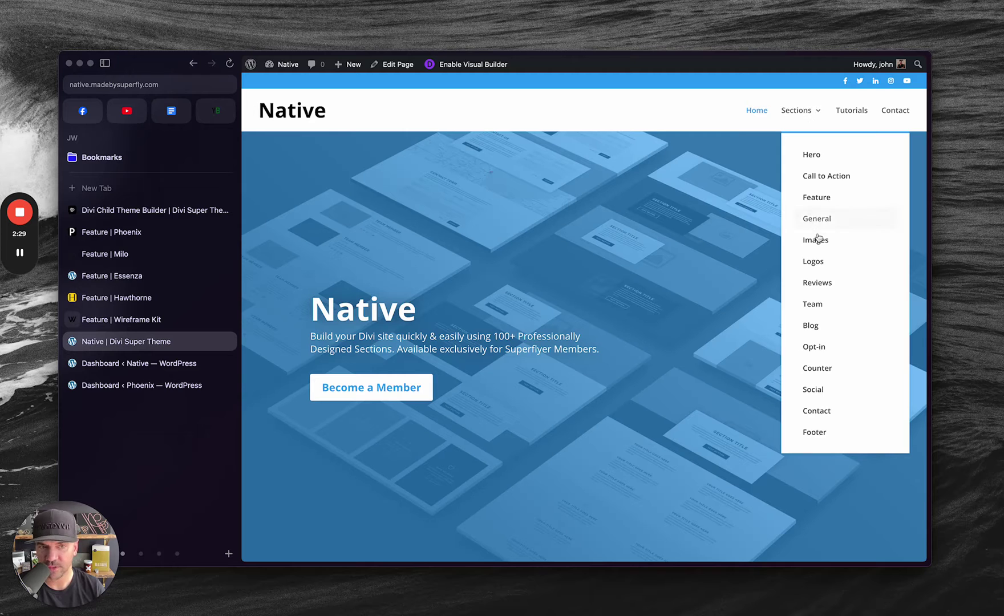
{"action": "left_click", "coordinate": [820, 200]}
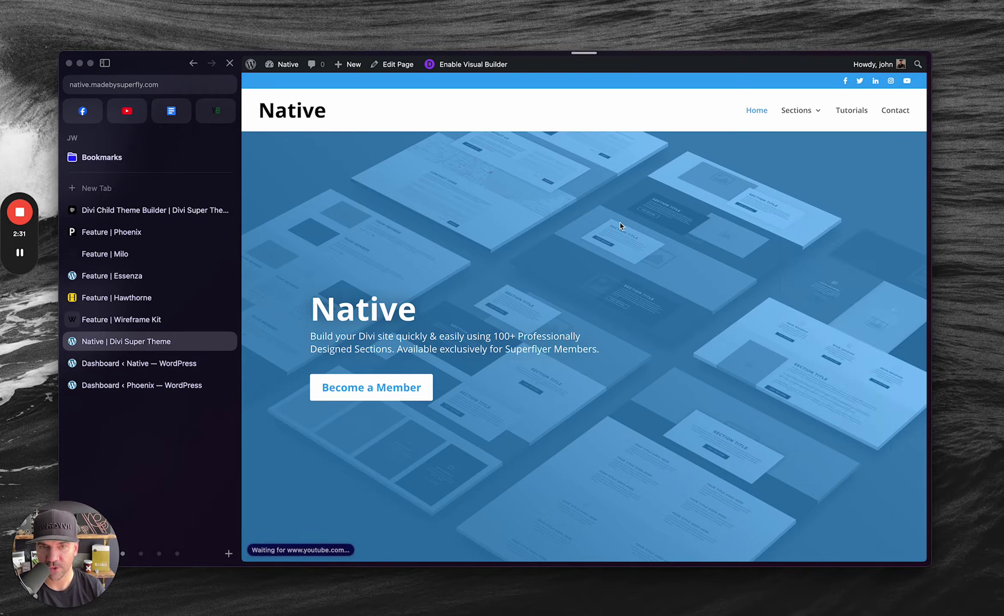
{"action": "key", "text": "super+s"}
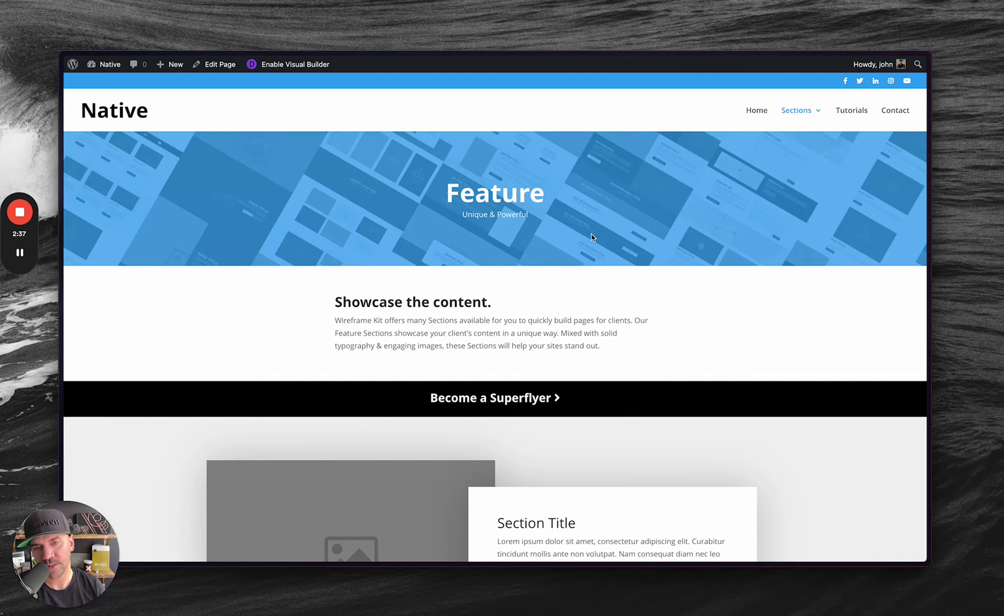
{"action": "key", "text": "super+s"}
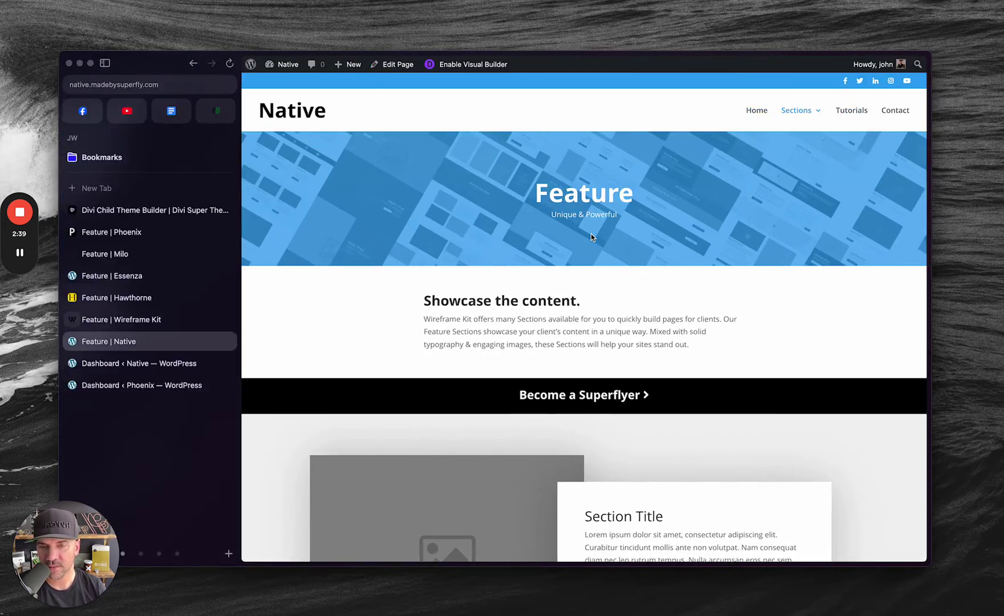
Go back to the Divi Child Theme Builder tab's six-theme chooser, then cycle through open windows
{"action": "left_click", "coordinate": [144, 213]}
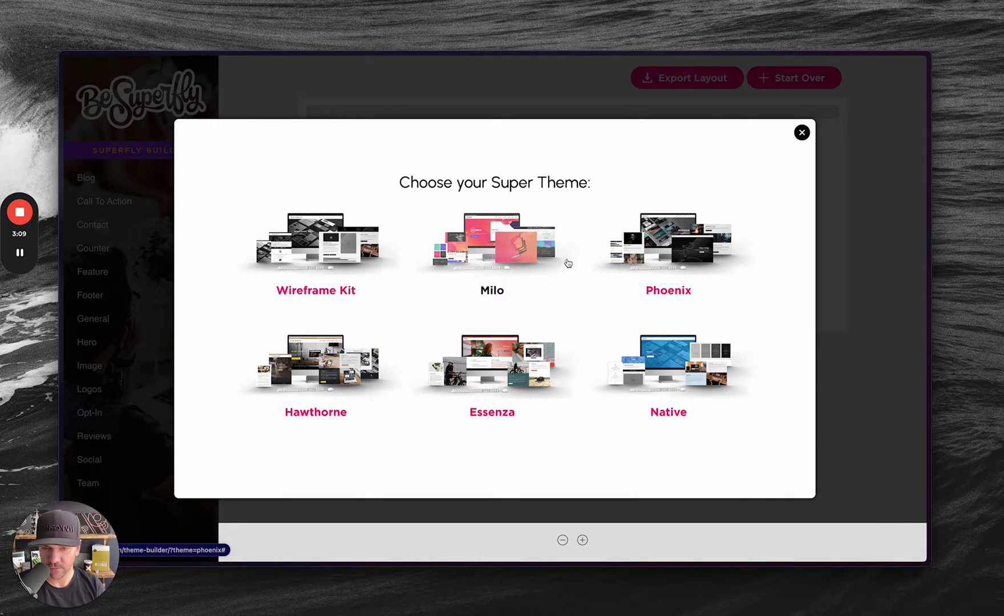
{"action": "key", "text": "alt+Tab"}
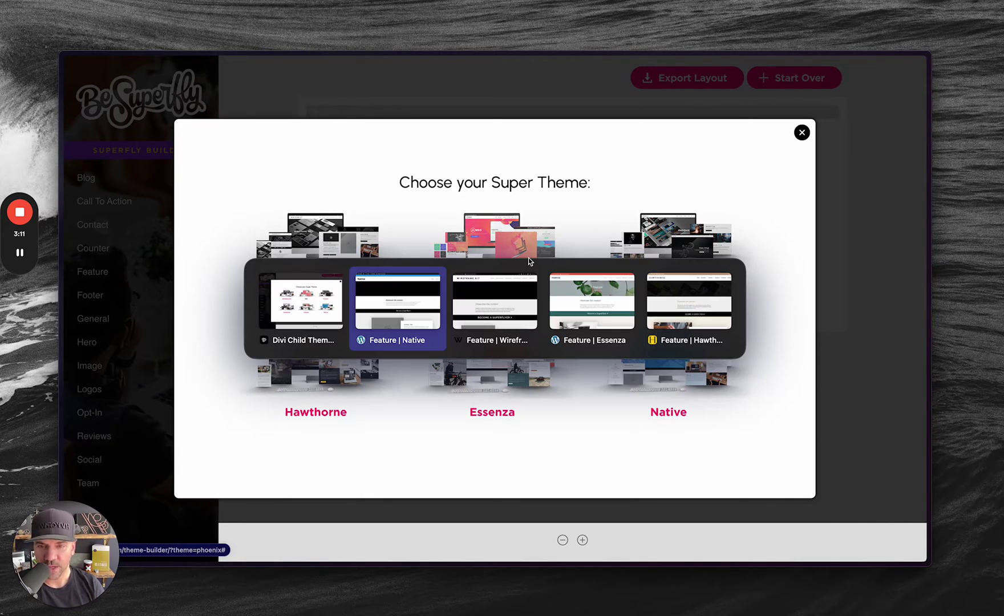
{"action": "key", "text": "alt+Tab"}
{"action": "key", "text": "alt+Tab"}
{"action": "key", "text": "alt+Tab"}
{"action": "key", "text": "alt+Tab"}
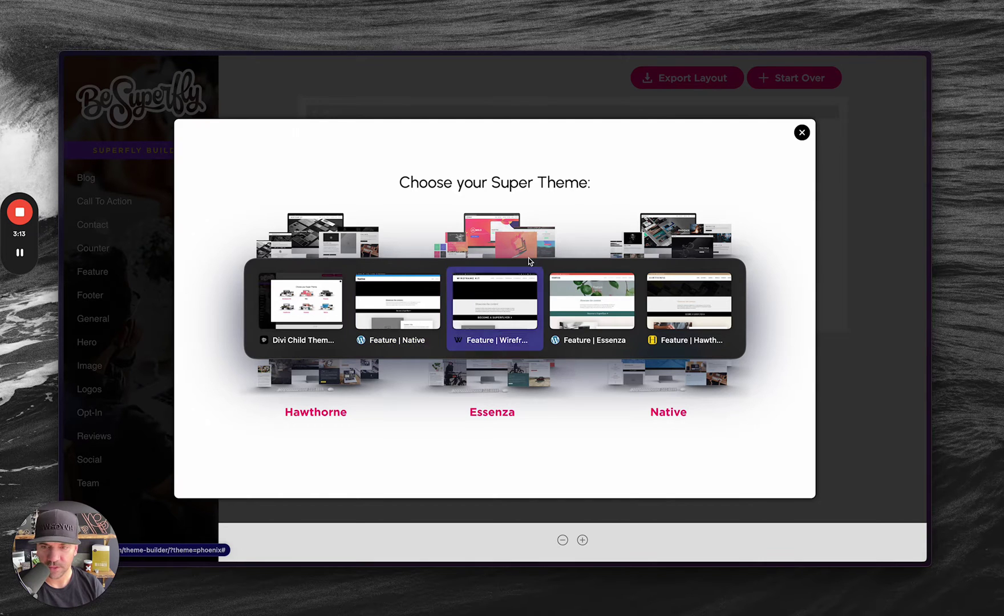
Scroll down the Phoenix Feature sections page, then the Essenza one
{"action": "mouse_move", "coordinate": [63, 297]}
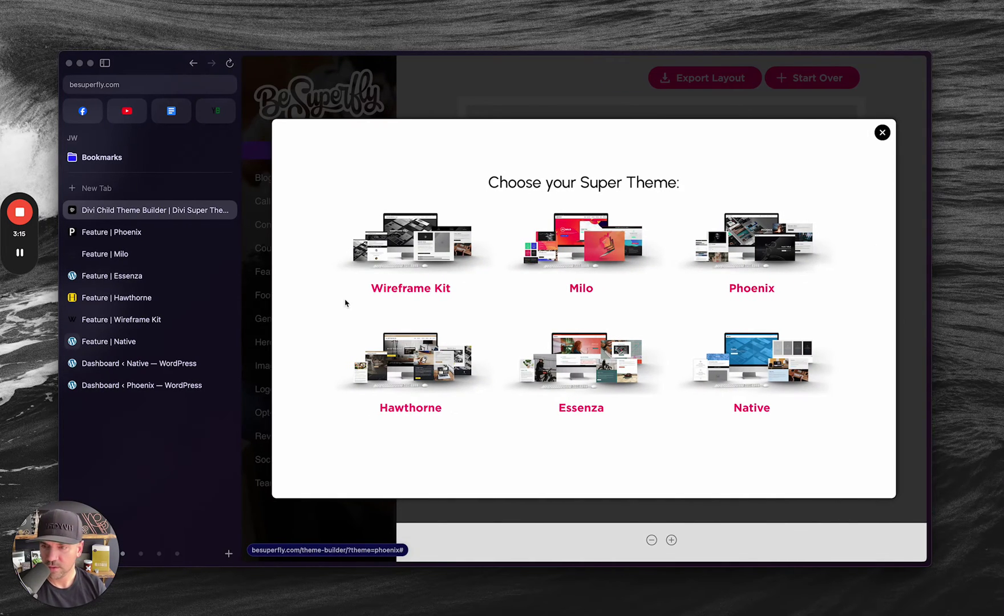
{"action": "left_click", "coordinate": [111, 233]}
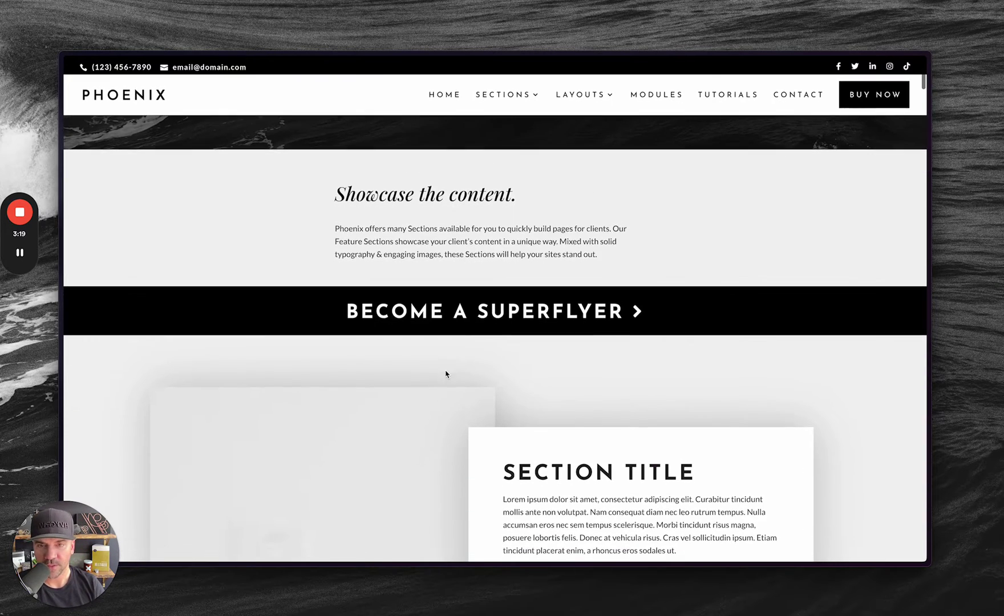
{"action": "scroll", "coordinate": [475, 296], "scroll_direction": "down", "scroll_amount": 10}
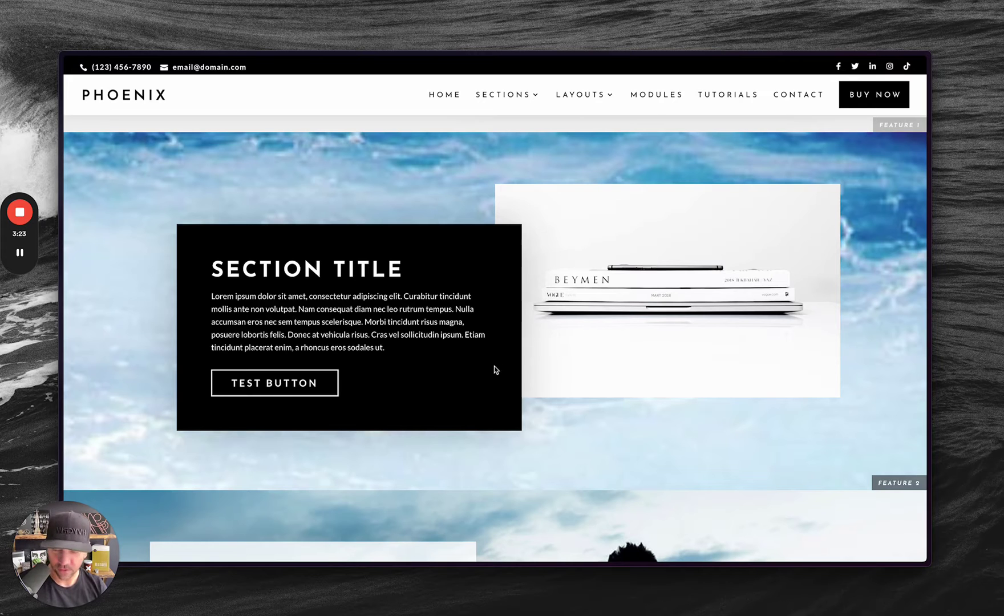
{"action": "key", "text": "alt+Tab"}
{"action": "key", "text": "alt+Tab"}
{"action": "key", "text": "alt+Tab"}
{"action": "key", "text": "alt+Tab"}
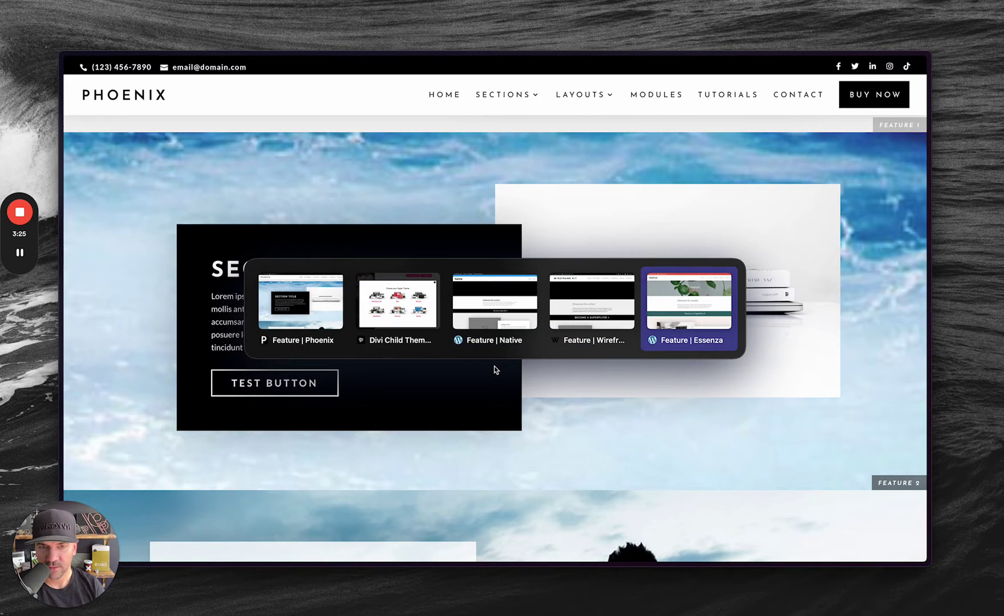
{"action": "scroll", "coordinate": [461, 323], "scroll_direction": "down", "scroll_amount": 5}
{"action": "scroll", "coordinate": [488, 366], "scroll_direction": "down", "scroll_amount": 3}
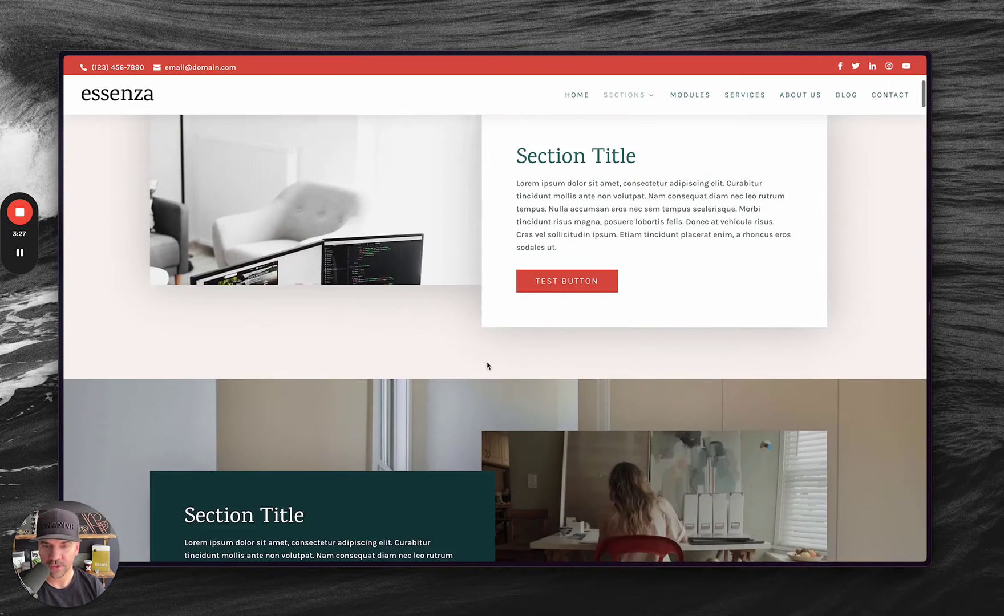
{"action": "scroll", "coordinate": [751, 341], "scroll_direction": "down", "scroll_amount": 4}
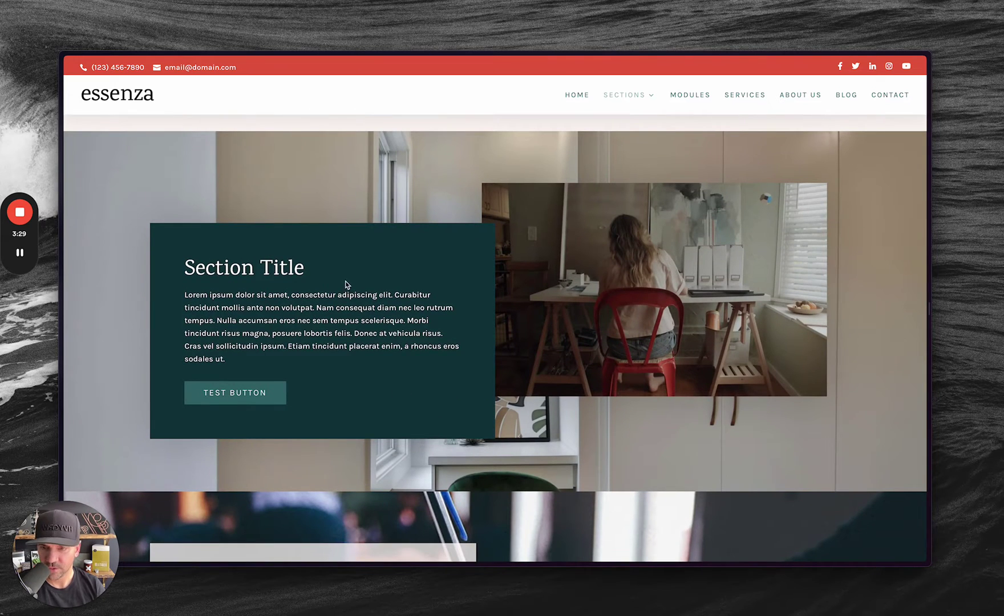
{"action": "scroll", "coordinate": [404, 303], "scroll_direction": "up", "scroll_amount": 1}
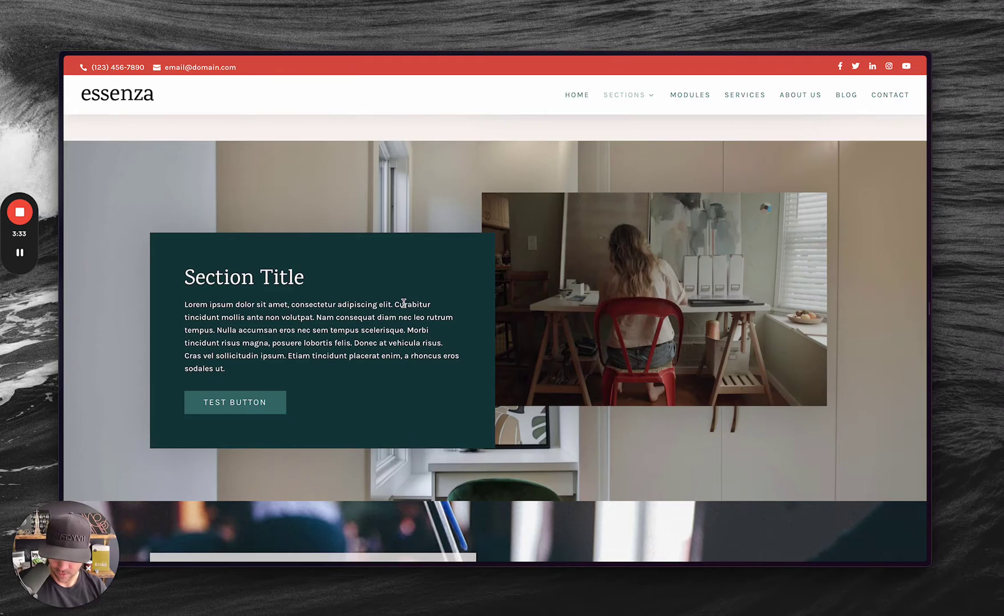
Scroll through the Milo demo's Feature sections page down to its card sections
{"action": "key", "text": "super+s"}
{"action": "left_click", "coordinate": [105, 254]}
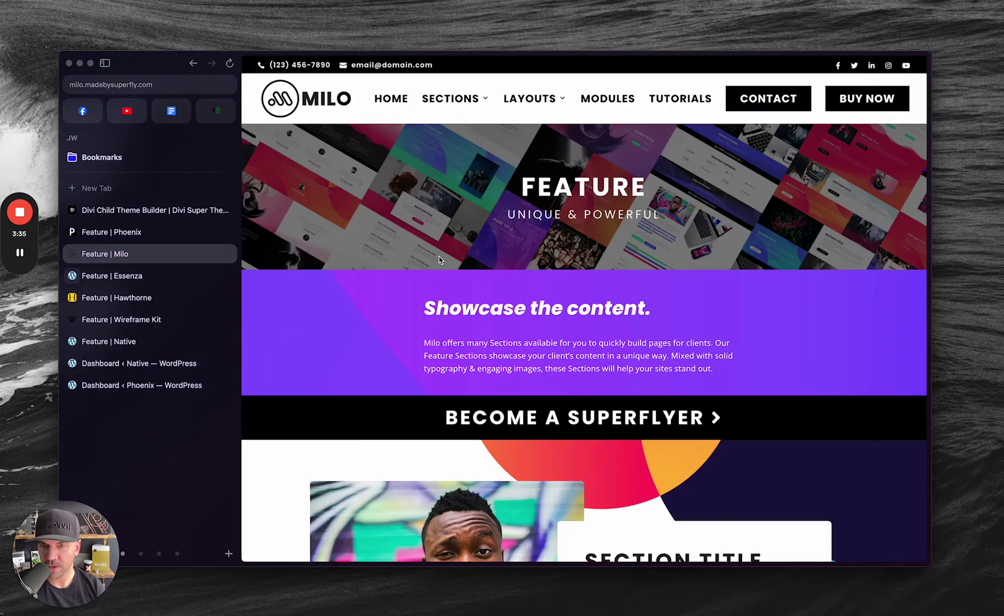
{"action": "key", "text": "super+s"}
{"action": "scroll", "coordinate": [471, 294], "scroll_direction": "down", "scroll_amount": 10}
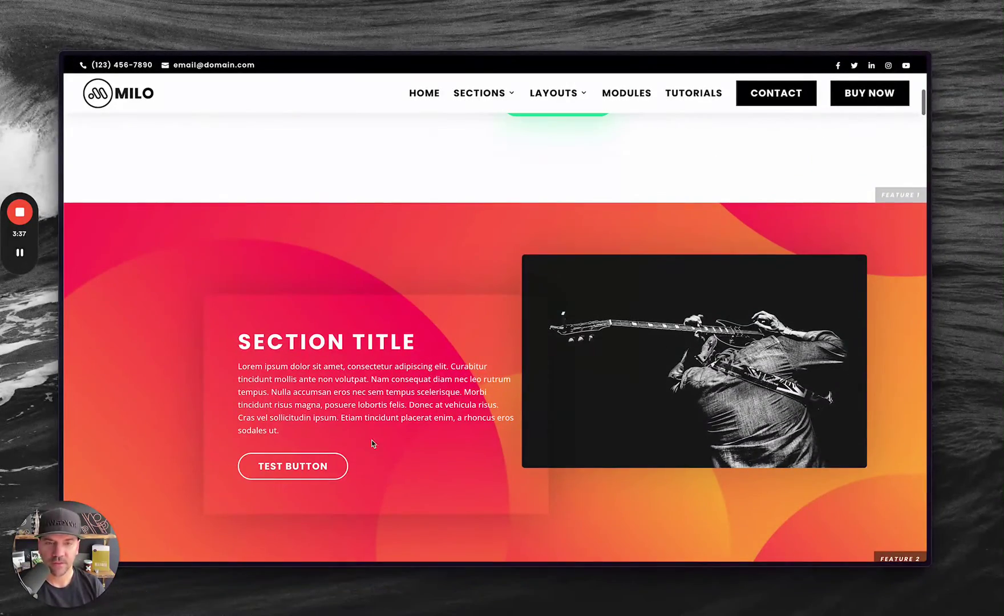
{"action": "scroll", "coordinate": [301, 350], "scroll_direction": "down", "scroll_amount": 20}
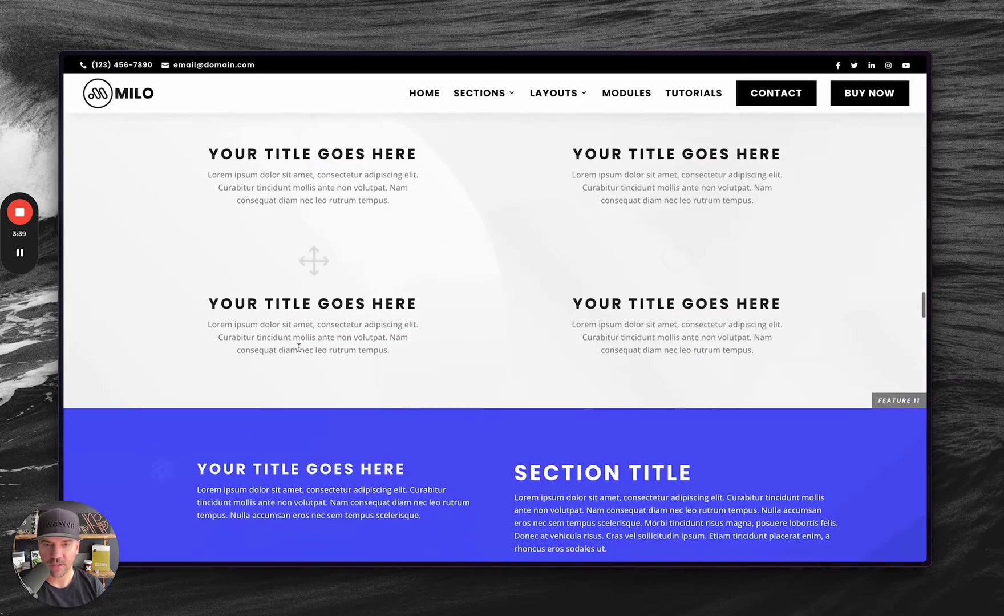
{"action": "scroll", "coordinate": [299, 347], "scroll_direction": "down", "scroll_amount": 6}
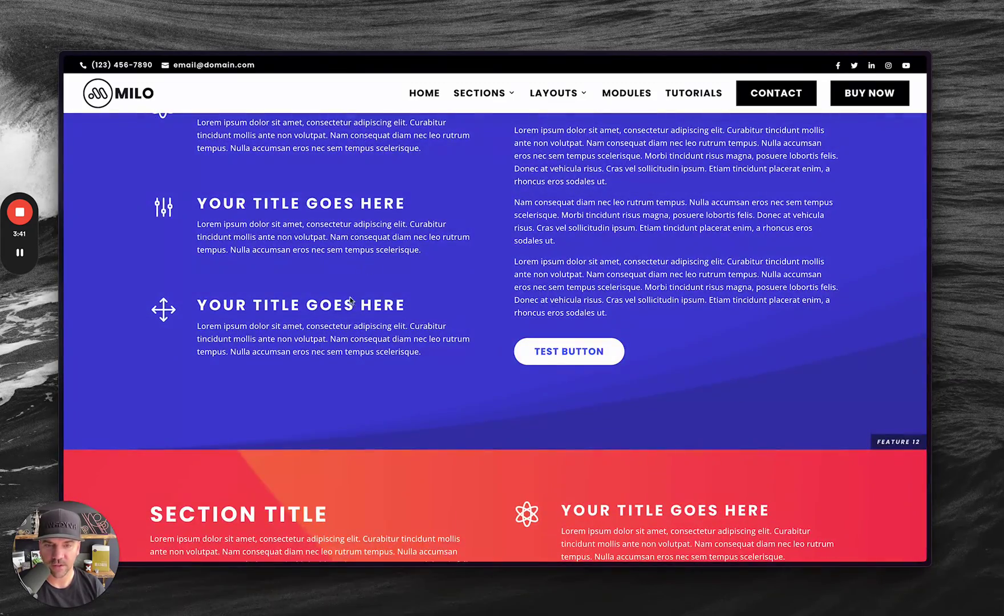
{"action": "scroll", "coordinate": [352, 357], "scroll_direction": "down", "scroll_amount": 8}
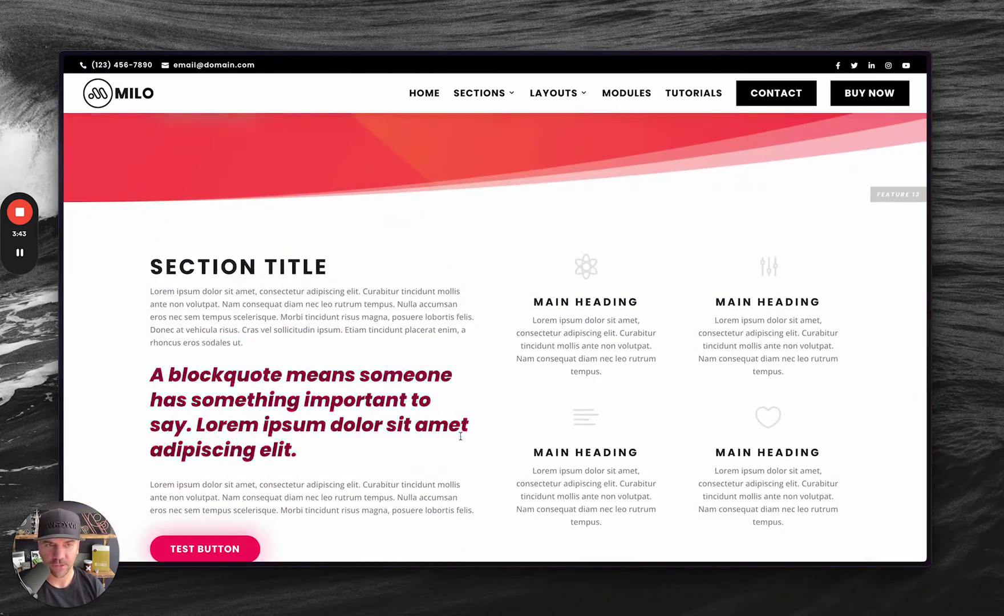
{"action": "scroll", "coordinate": [461, 438], "scroll_direction": "down", "scroll_amount": 8}
{"action": "scroll", "coordinate": [743, 387], "scroll_direction": "down", "scroll_amount": 20}
{"action": "scroll", "coordinate": [744, 388], "scroll_direction": "down", "scroll_amount": 2}
{"action": "scroll", "coordinate": [744, 388], "scroll_direction": "down", "scroll_amount": 15}
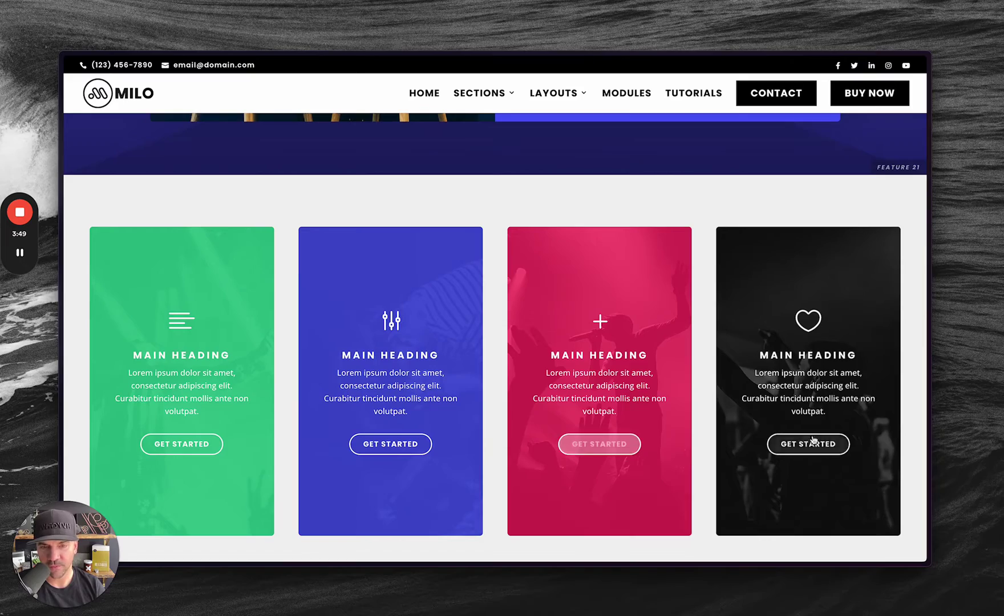
Scroll further down the Phoenix Feature sections page to compare its card layouts
{"action": "key", "text": "alt+Tab"}
{"action": "key", "text": "alt+Tab"}
{"action": "scroll", "coordinate": [402, 396], "scroll_direction": "down", "scroll_amount": 10}
{"action": "scroll", "coordinate": [402, 398], "scroll_direction": "down", "scroll_amount": 20}
{"action": "scroll", "coordinate": [402, 395], "scroll_direction": "down", "scroll_amount": 20}
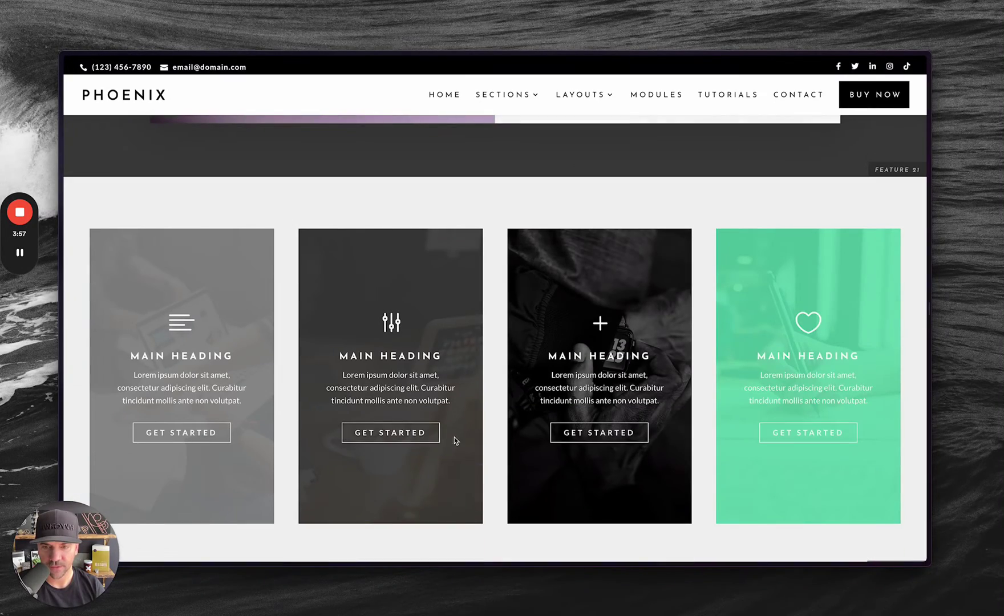
{"action": "scroll", "coordinate": [650, 300], "scroll_direction": "down", "scroll_amount": 1}
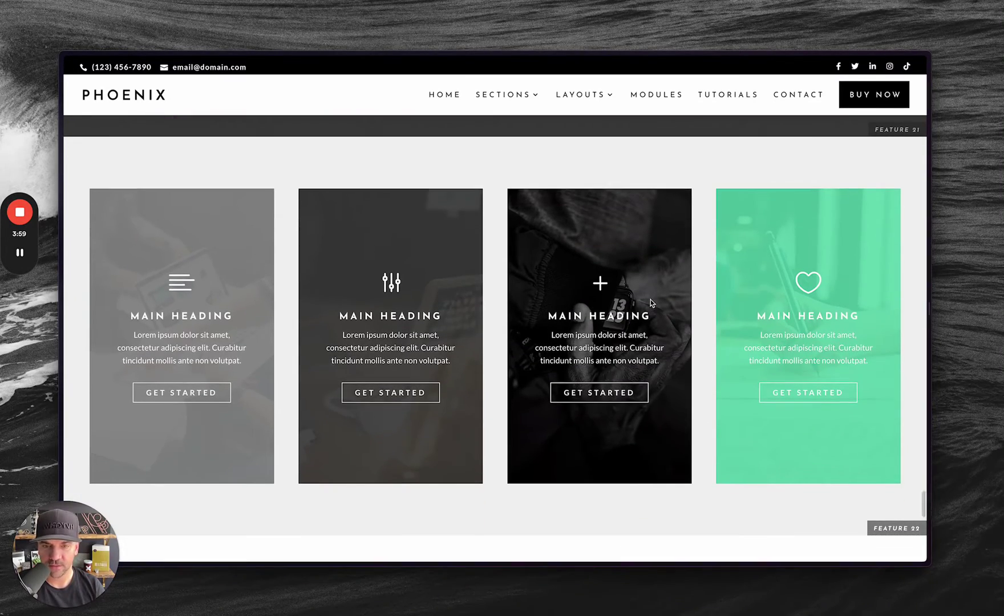
{"action": "scroll", "coordinate": [651, 300], "scroll_direction": "down", "scroll_amount": 6}
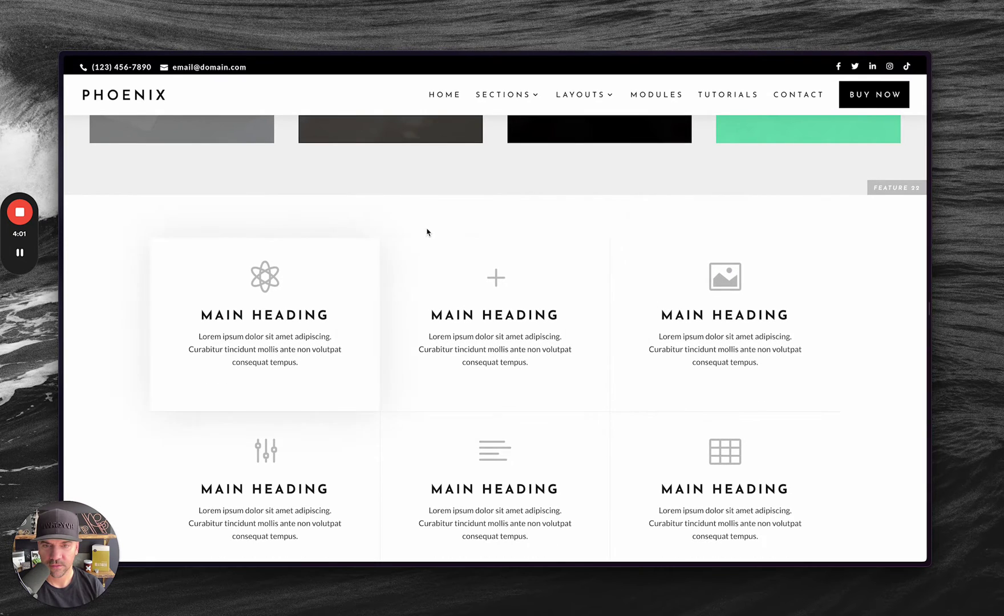
{"action": "scroll", "coordinate": [479, 229], "scroll_direction": "up", "scroll_amount": 4}
{"action": "scroll", "coordinate": [489, 229], "scroll_direction": "up", "scroll_amount": 2}
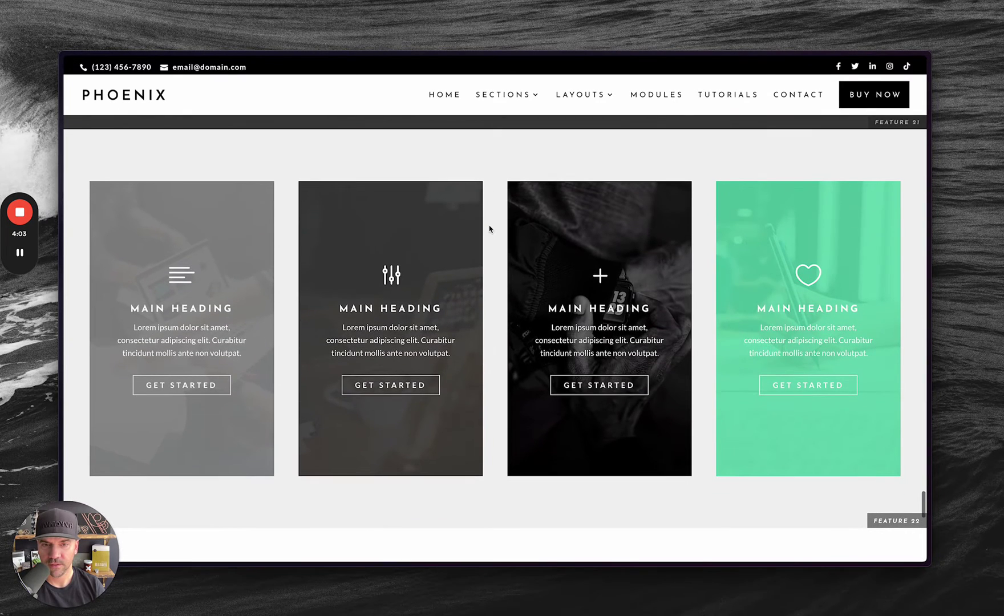
Scroll the Essenza Feature sections page down to its four image cards
{"action": "key", "text": "ctrl+Tab"}
{"action": "key", "text": "ctrl+Tab"}
{"action": "scroll", "coordinate": [486, 299], "scroll_direction": "down", "scroll_amount": 10}
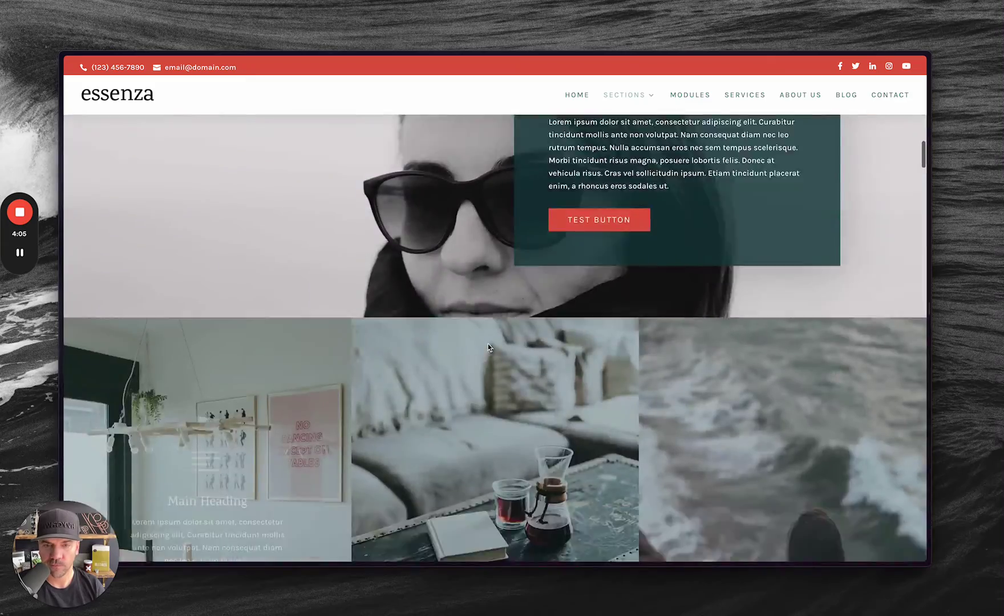
{"action": "scroll", "coordinate": [487, 347], "scroll_direction": "down", "scroll_amount": 3}
{"action": "scroll", "coordinate": [487, 347], "scroll_direction": "up", "scroll_amount": 5}
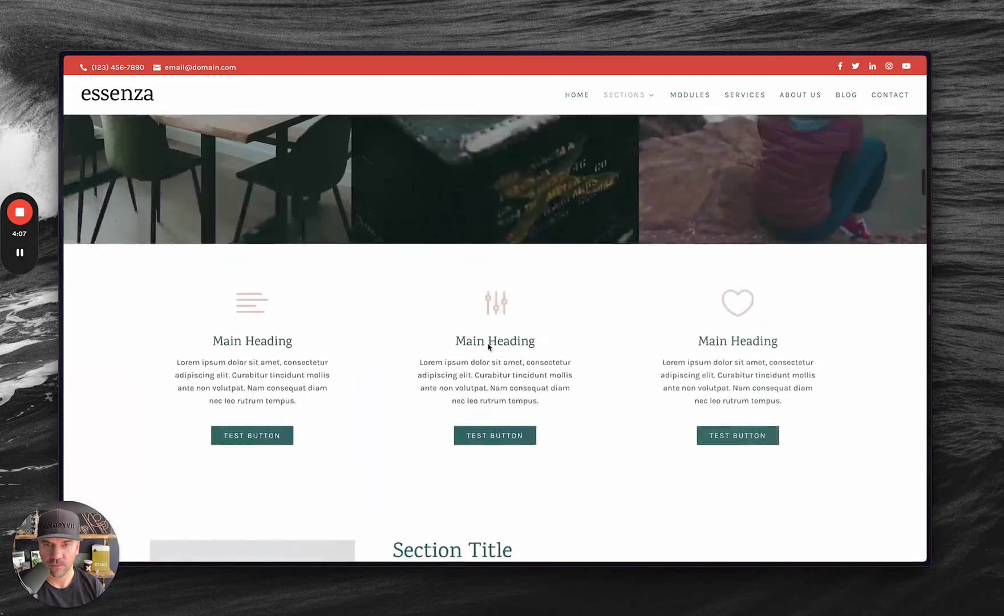
{"action": "scroll", "coordinate": [679, 231], "scroll_direction": "down", "scroll_amount": 5}
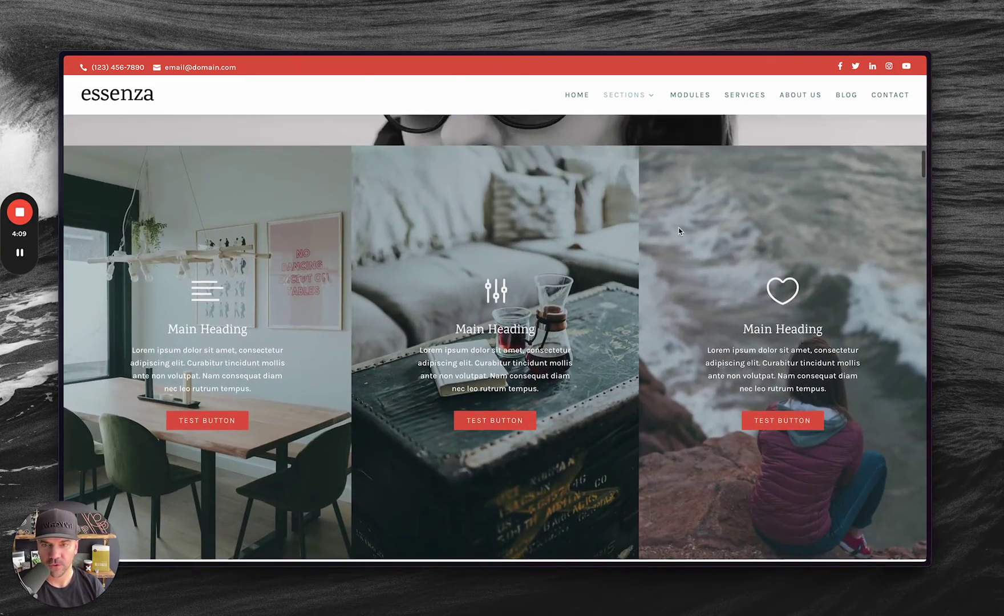
{"action": "scroll", "coordinate": [598, 294], "scroll_direction": "down", "scroll_amount": 10}
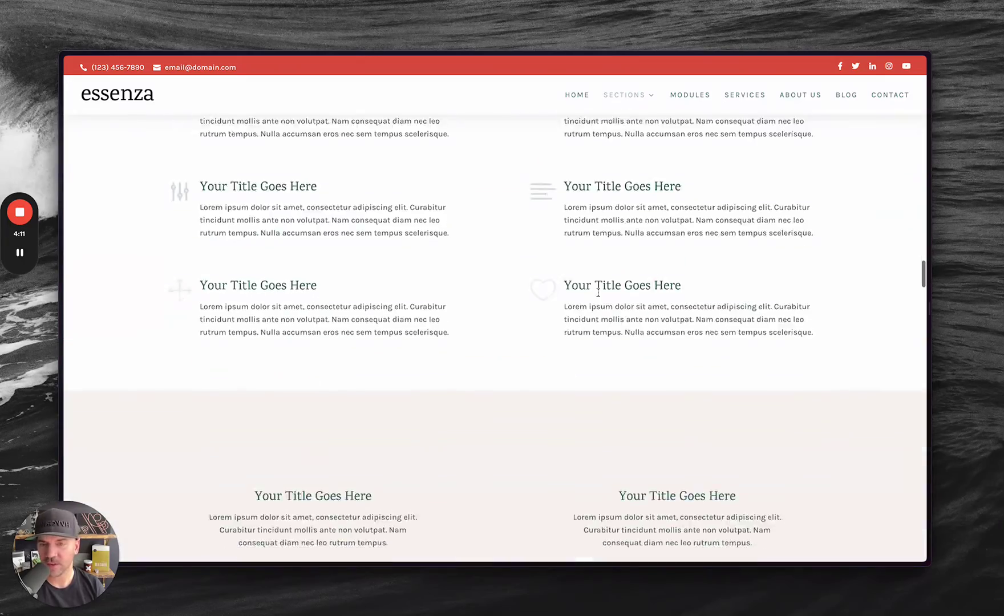
{"action": "scroll", "coordinate": [599, 295], "scroll_direction": "down", "scroll_amount": 15}
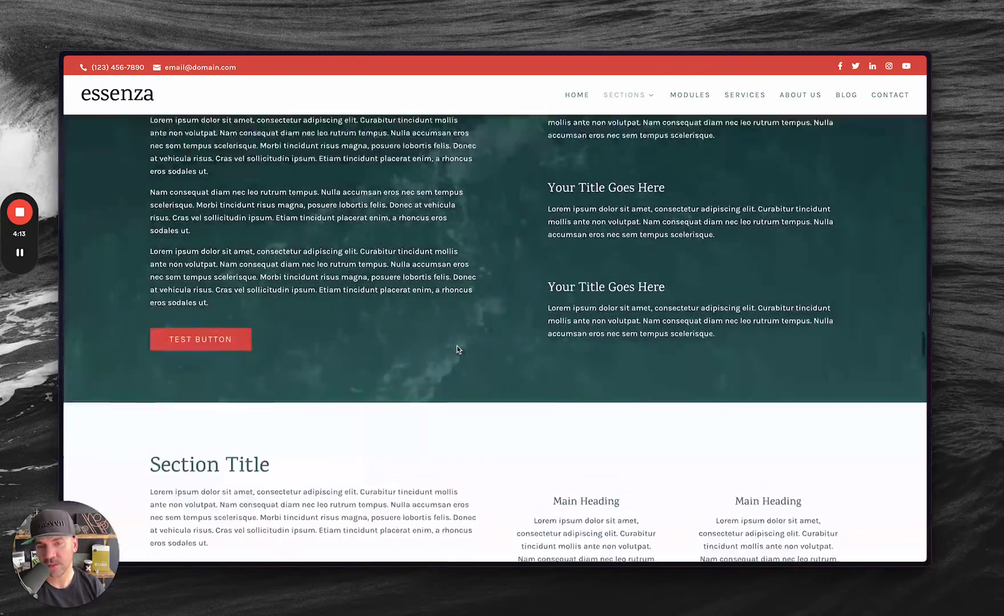
{"action": "scroll", "coordinate": [457, 346], "scroll_direction": "down", "scroll_amount": 15}
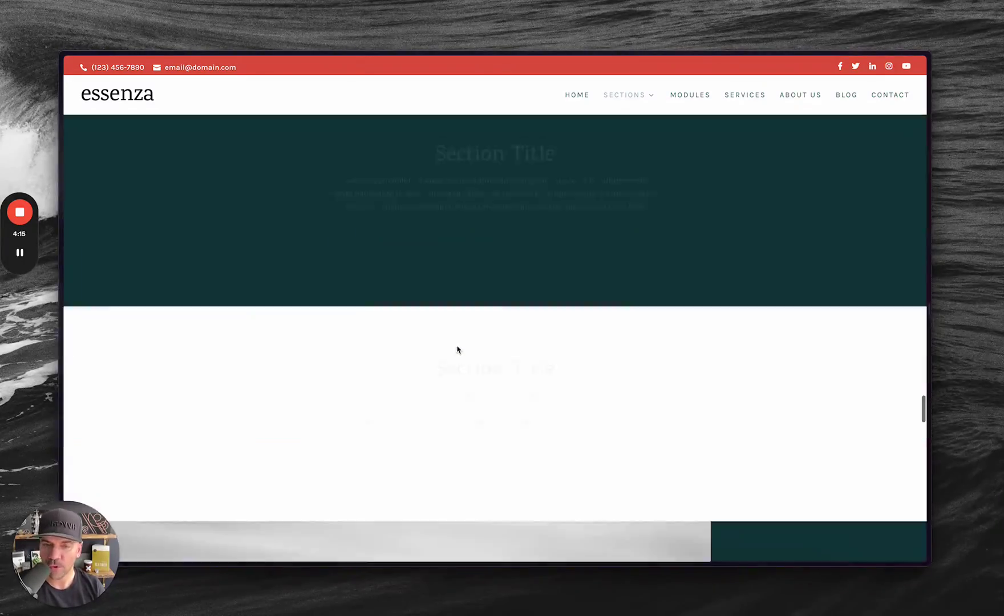
{"action": "scroll", "coordinate": [457, 349], "scroll_direction": "down", "scroll_amount": 15}
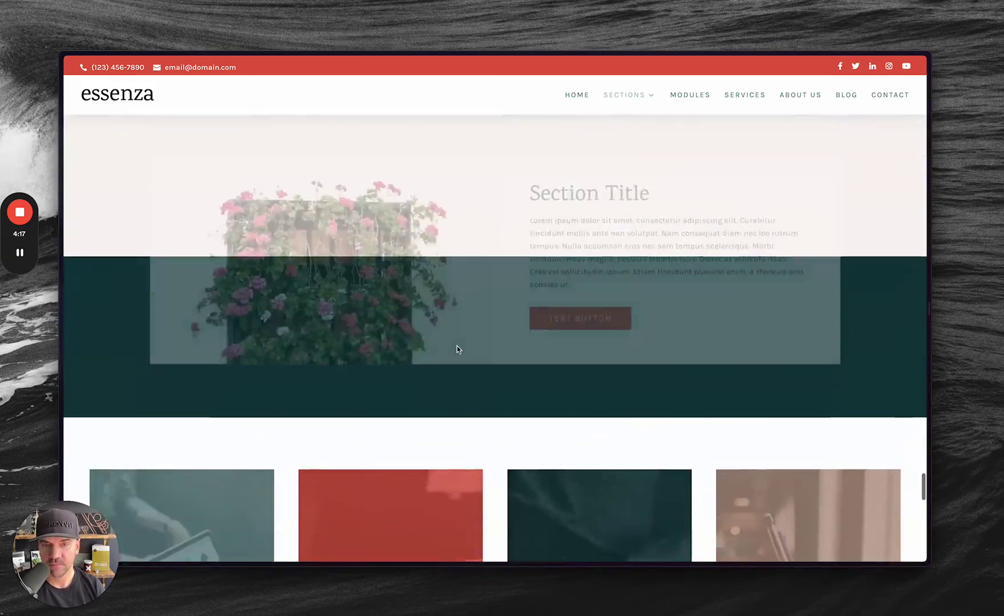
{"action": "scroll", "coordinate": [457, 348], "scroll_direction": "down", "scroll_amount": 4}
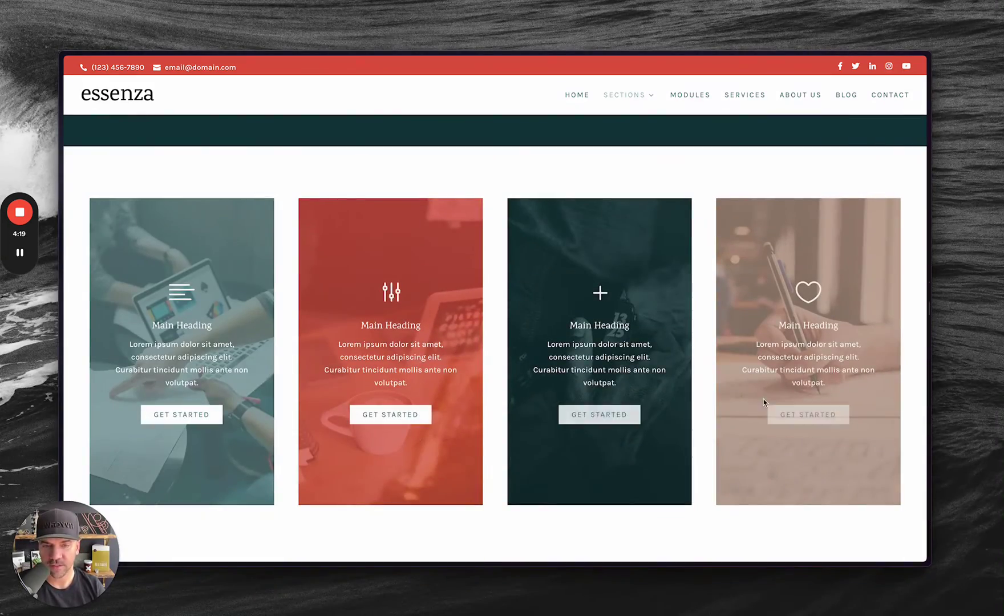
{"action": "key", "text": "alt+Tab"}
{"action": "key", "text": "alt+Tab"}
{"action": "key", "text": "alt+Tab"}
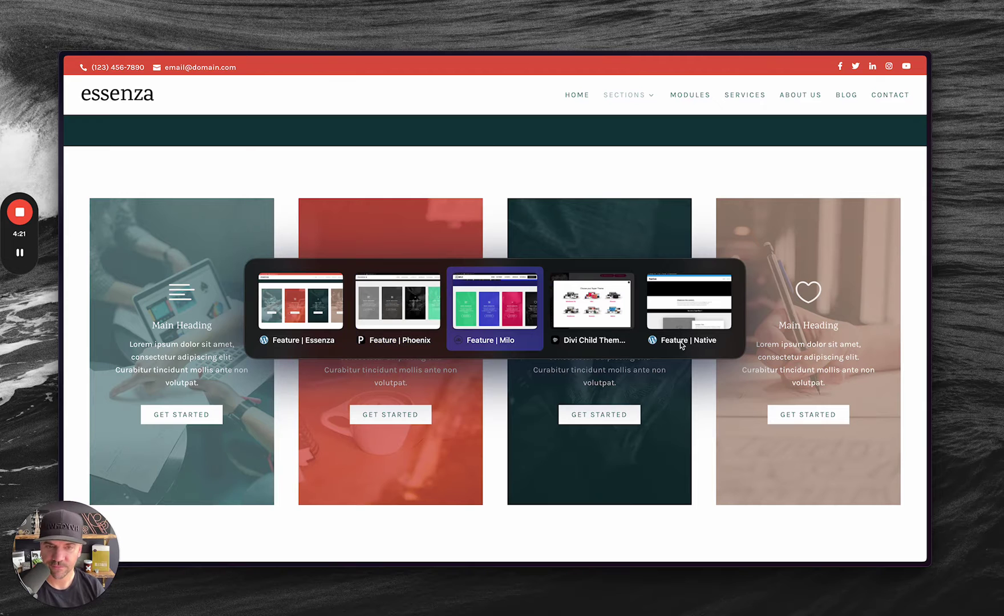
{"action": "key", "text": "alt+Tab"}
Scroll the Native Feature sections page to its Feature 3 and Feature 4 layouts
{"action": "scroll", "coordinate": [359, 362], "scroll_direction": "down", "scroll_amount": 10}
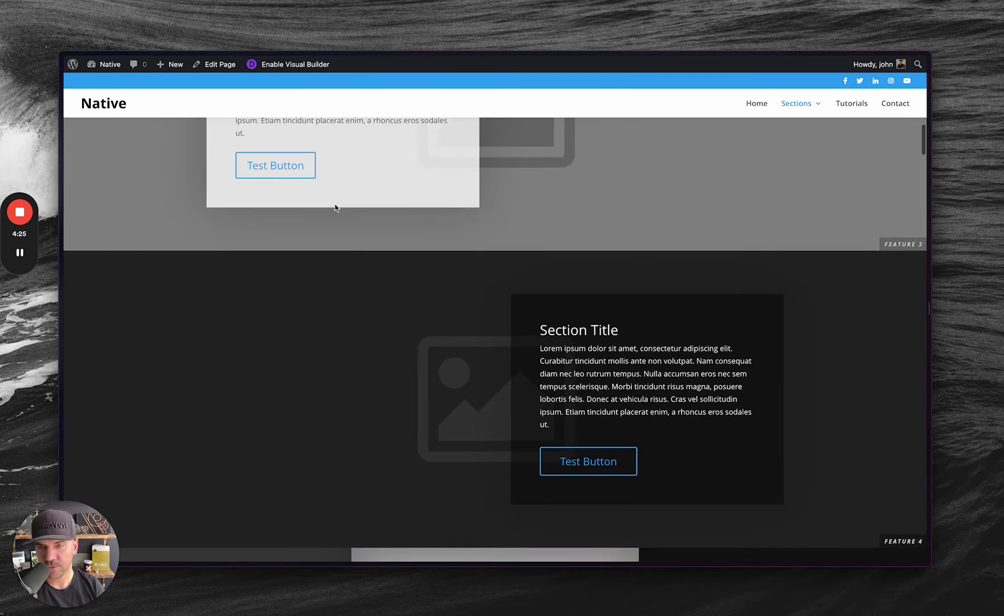
{"action": "scroll", "coordinate": [554, 473], "scroll_direction": "down", "scroll_amount": 10}
{"action": "scroll", "coordinate": [553, 475], "scroll_direction": "down", "scroll_amount": 15}
{"action": "scroll", "coordinate": [496, 357], "scroll_direction": "down", "scroll_amount": 15}
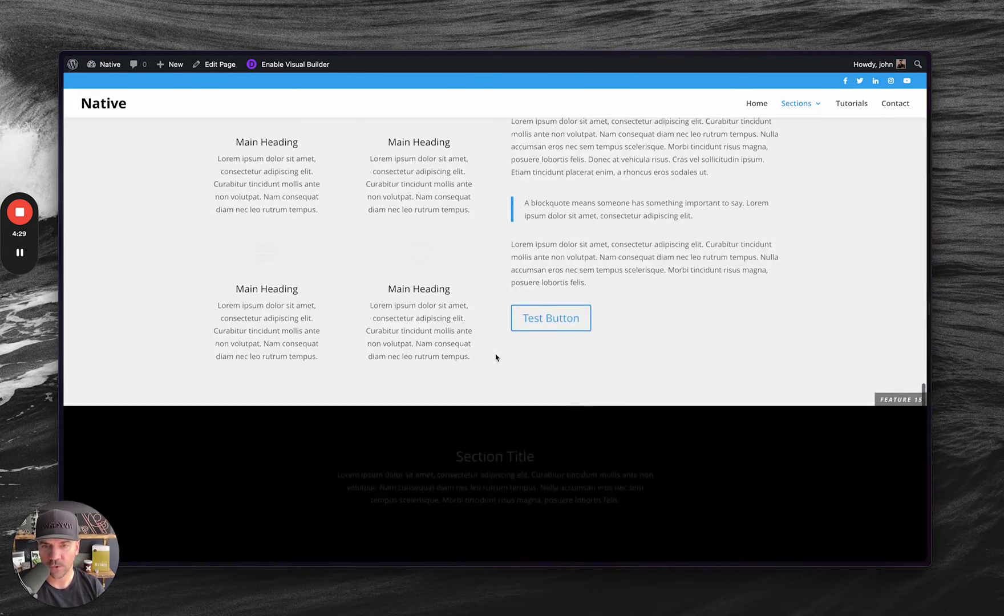
{"action": "scroll", "coordinate": [496, 358], "scroll_direction": "down", "scroll_amount": 5}
{"action": "scroll", "coordinate": [496, 357], "scroll_direction": "up", "scroll_amount": 2}
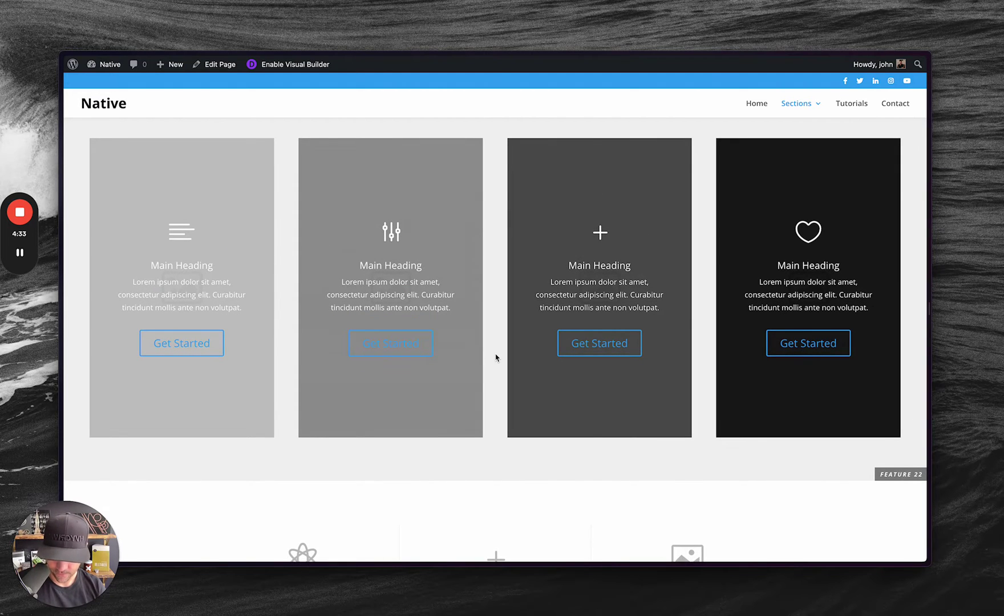
Scroll the Wireframe Kit Feature sections page to its Feature 22 four-card layout
{"action": "key", "text": "super+s"}
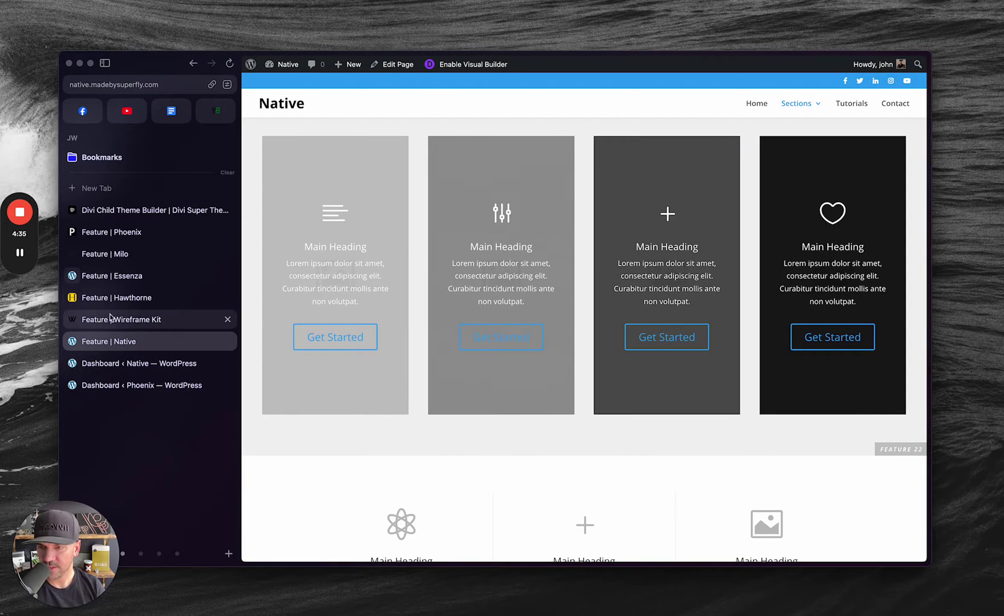
{"action": "left_click", "coordinate": [131, 319]}
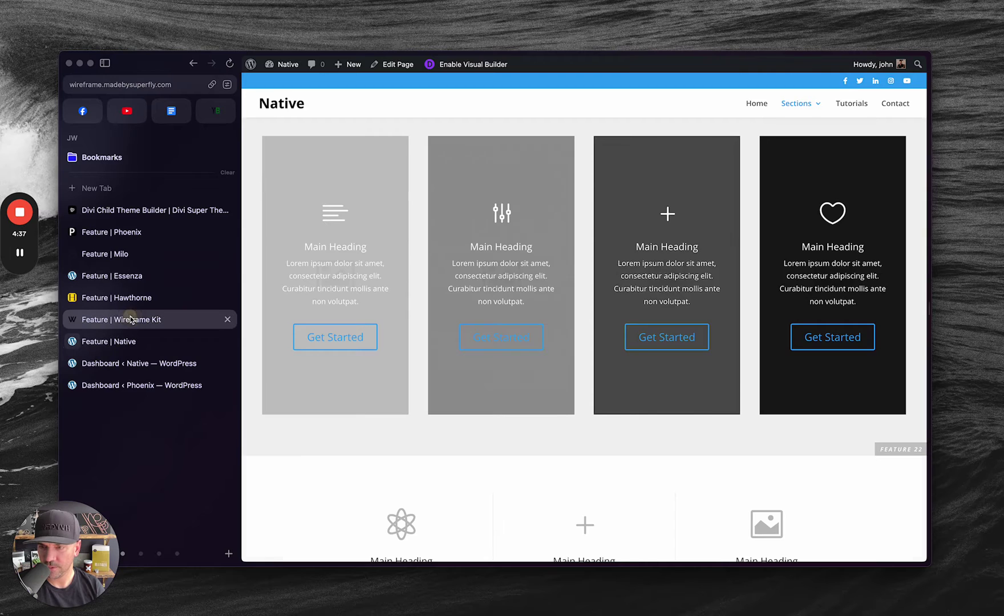
{"action": "key", "text": "super+s"}
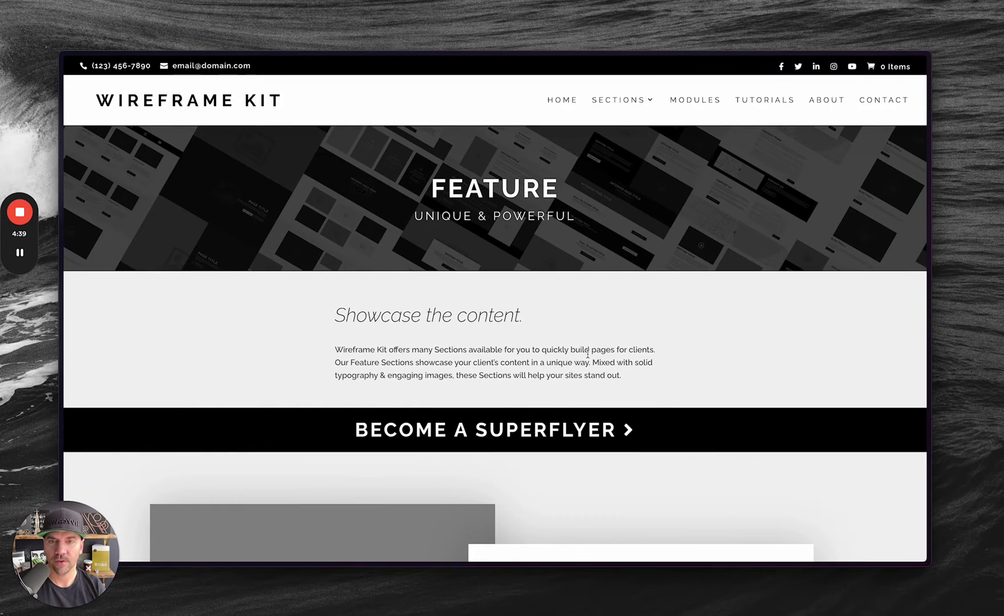
{"action": "scroll", "coordinate": [587, 357], "scroll_direction": "down", "scroll_amount": 15}
{"action": "scroll", "coordinate": [587, 357], "scroll_direction": "down", "scroll_amount": 20}
{"action": "scroll", "coordinate": [587, 357], "scroll_direction": "down", "scroll_amount": 20}
{"action": "scroll", "coordinate": [588, 357], "scroll_direction": "up", "scroll_amount": 4}
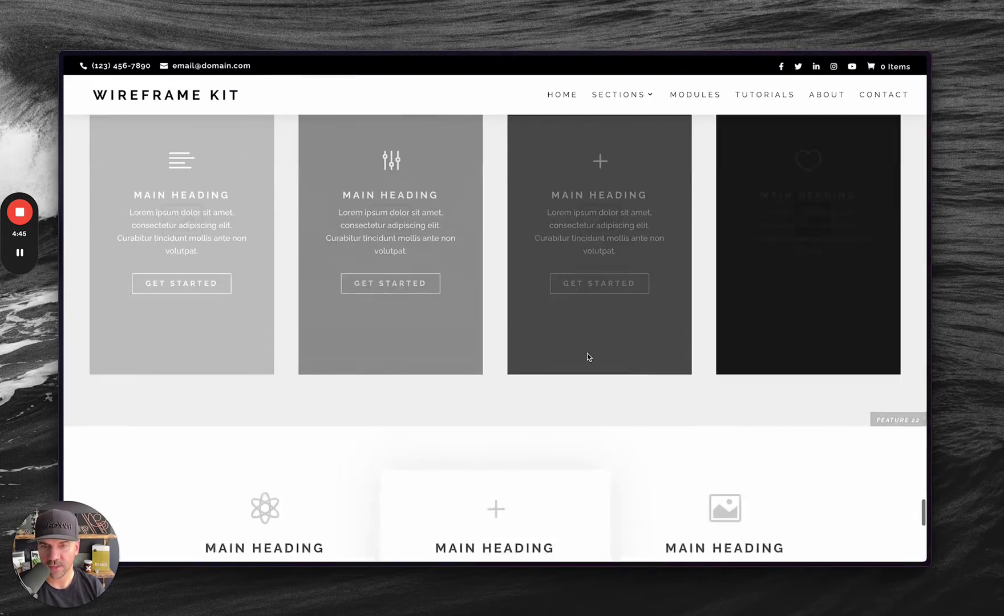
{"action": "scroll", "coordinate": [588, 357], "scroll_direction": "up", "scroll_amount": 1}
{"action": "scroll", "coordinate": [586, 357], "scroll_direction": "up", "scroll_amount": 1}
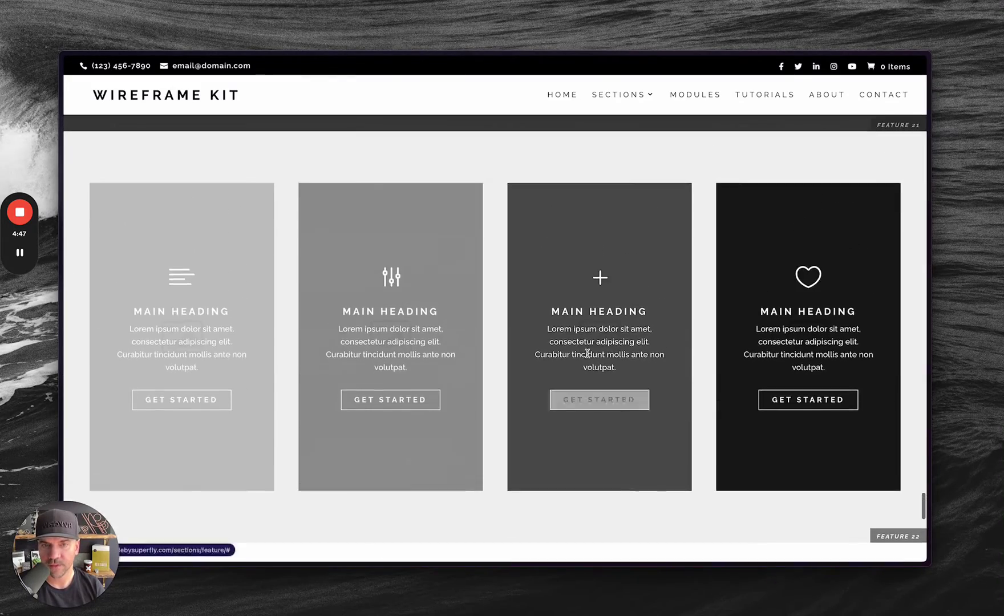
Open the Wireframe Kit Modules page, then move over to the Milo Modules page
{"action": "left_click", "coordinate": [697, 94]}
{"action": "key", "text": "ctrl+Tab"}
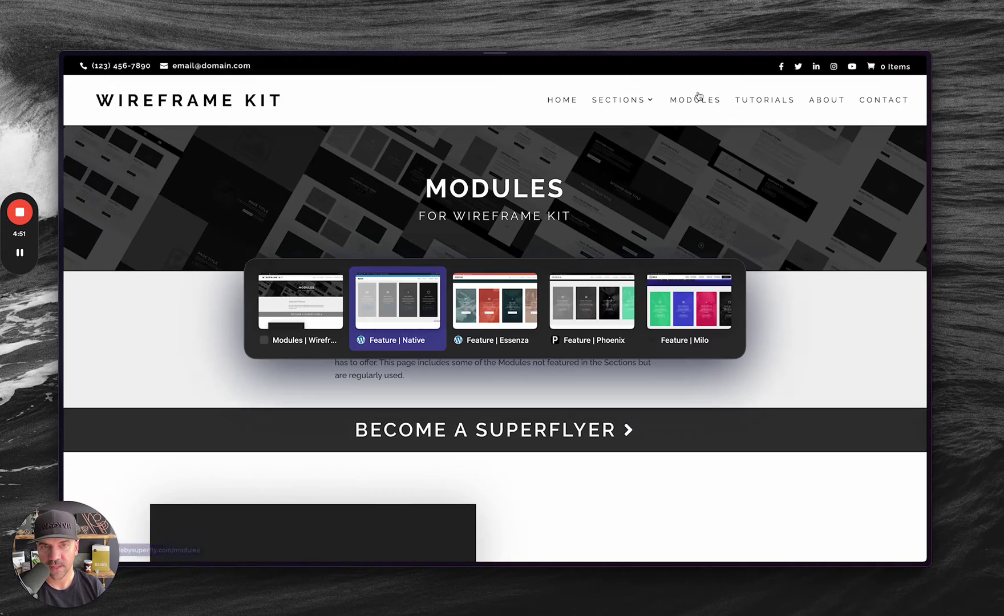
{"action": "key", "text": "ctrl+Tab"}
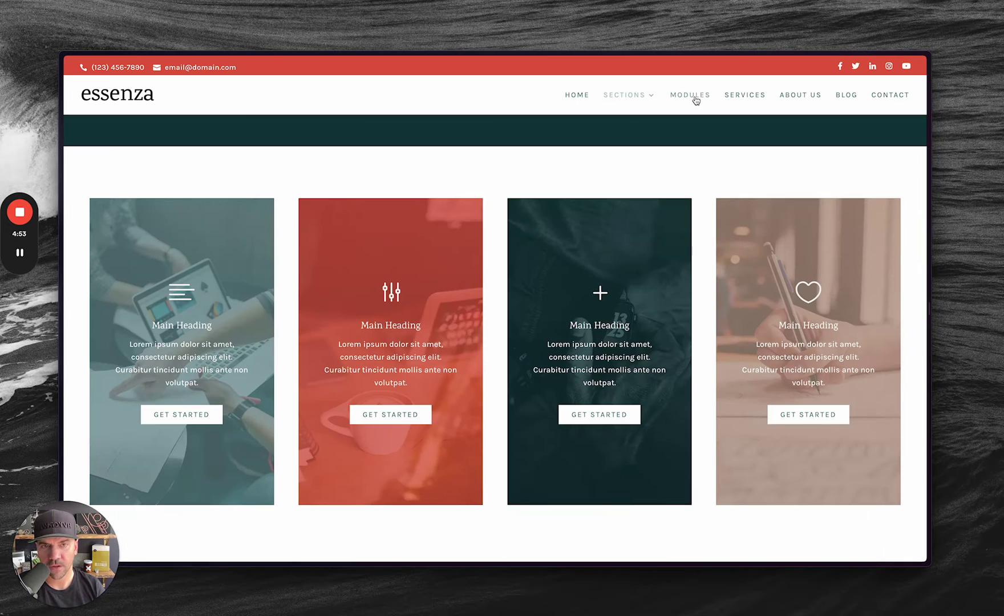
{"action": "key", "text": "ctrl+Tab"}
{"action": "key", "text": "ctrl+Tab"}
{"action": "key", "text": "ctrl+Tab"}
{"action": "key", "text": "ctrl+Tab"}
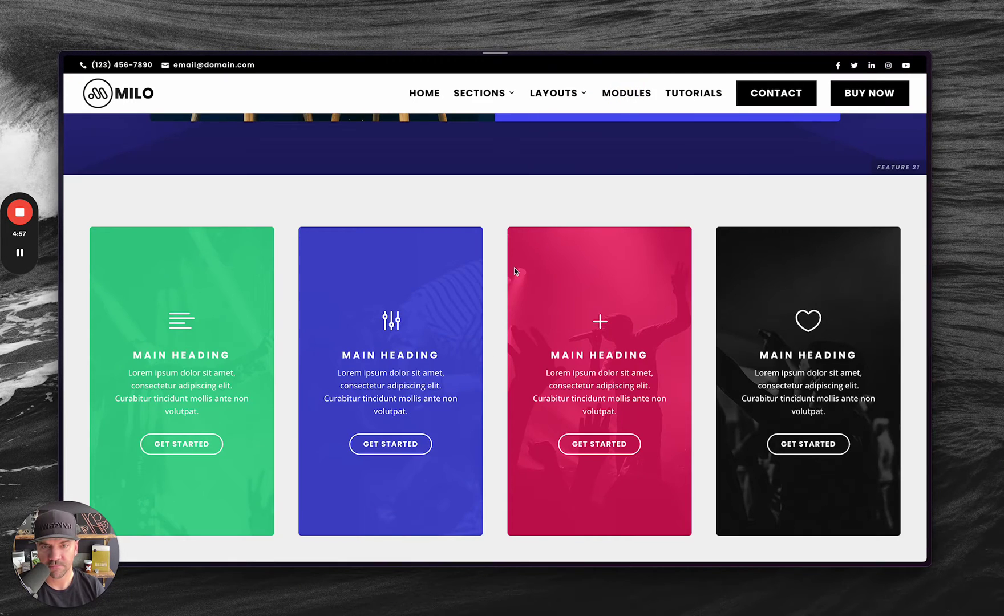
{"action": "key", "text": "ctrl+Tab"}
On Milo's Modules page, expand the dark fourth toggle and the pink toggle
{"action": "scroll", "coordinate": [493, 395], "scroll_direction": "down", "scroll_amount": 10}
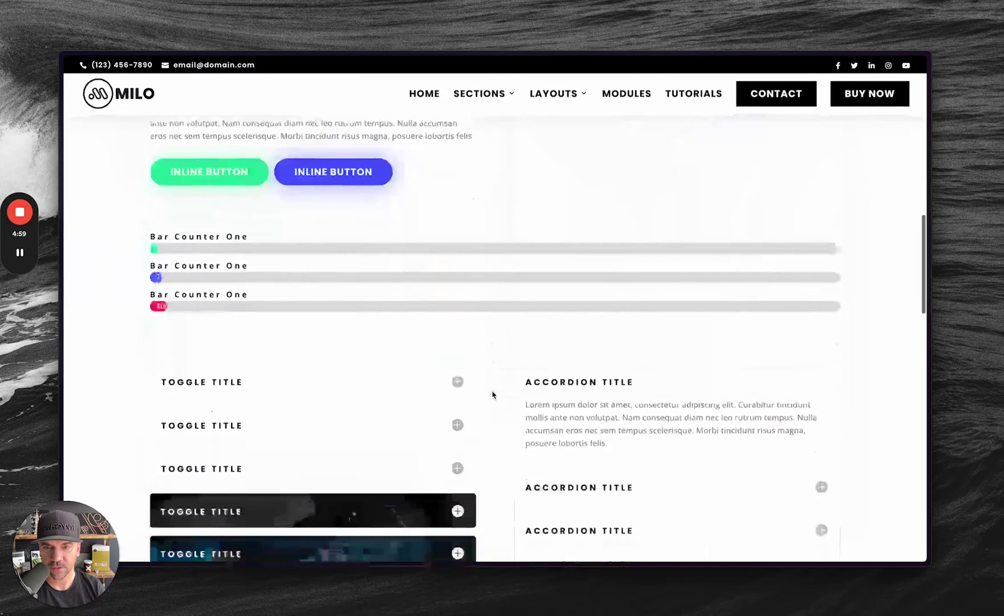
{"action": "scroll", "coordinate": [368, 385], "scroll_direction": "down", "scroll_amount": 2}
{"action": "left_click", "coordinate": [404, 353]}
{"action": "scroll", "coordinate": [403, 354], "scroll_direction": "down", "scroll_amount": 4}
{"action": "scroll", "coordinate": [445, 240], "scroll_direction": "up", "scroll_amount": 3}
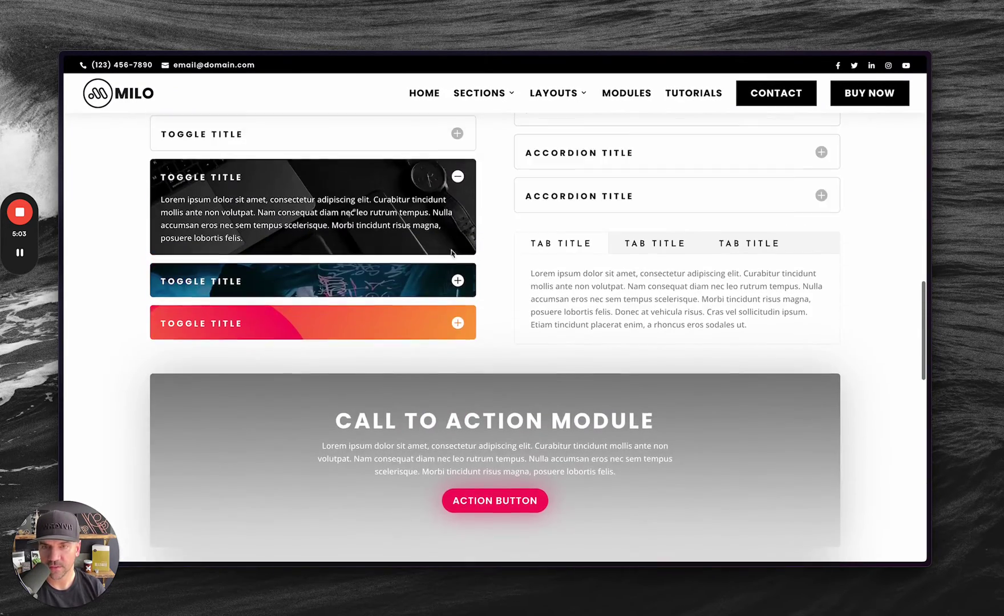
{"action": "left_click", "coordinate": [457, 324]}
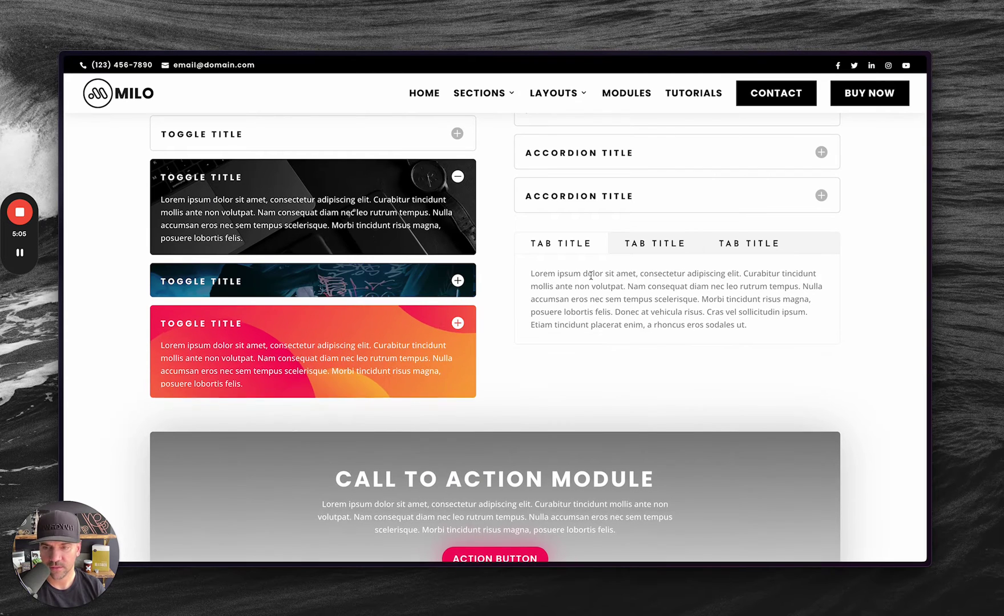
On Essenza's Modules page, expand the forest-road toggle and show the second Tab Title panel
{"action": "key", "text": "ctrl+Tab"}
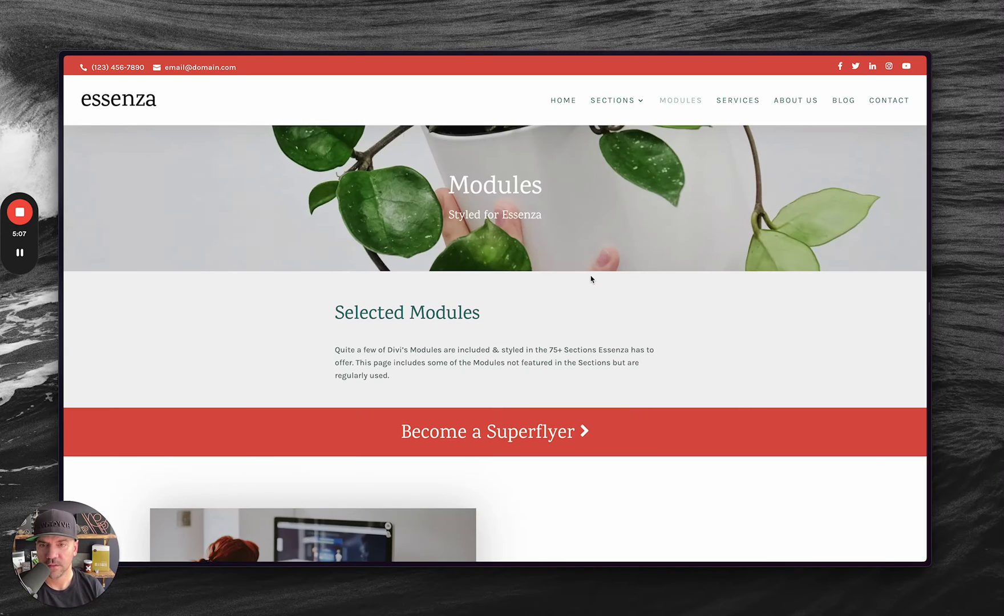
{"action": "scroll", "coordinate": [591, 279], "scroll_direction": "down", "scroll_amount": 10}
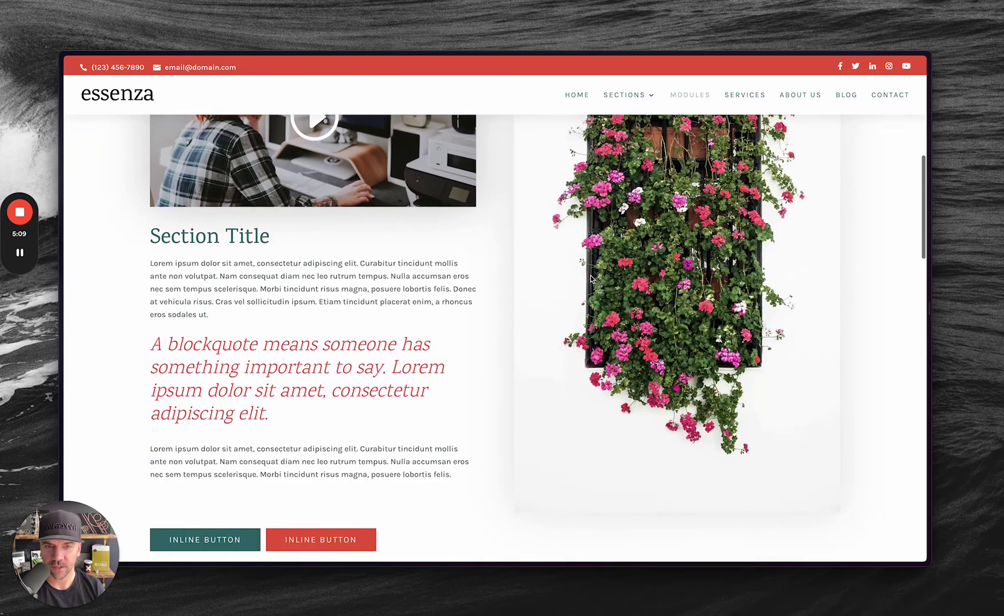
{"action": "scroll", "coordinate": [590, 279], "scroll_direction": "down", "scroll_amount": 8}
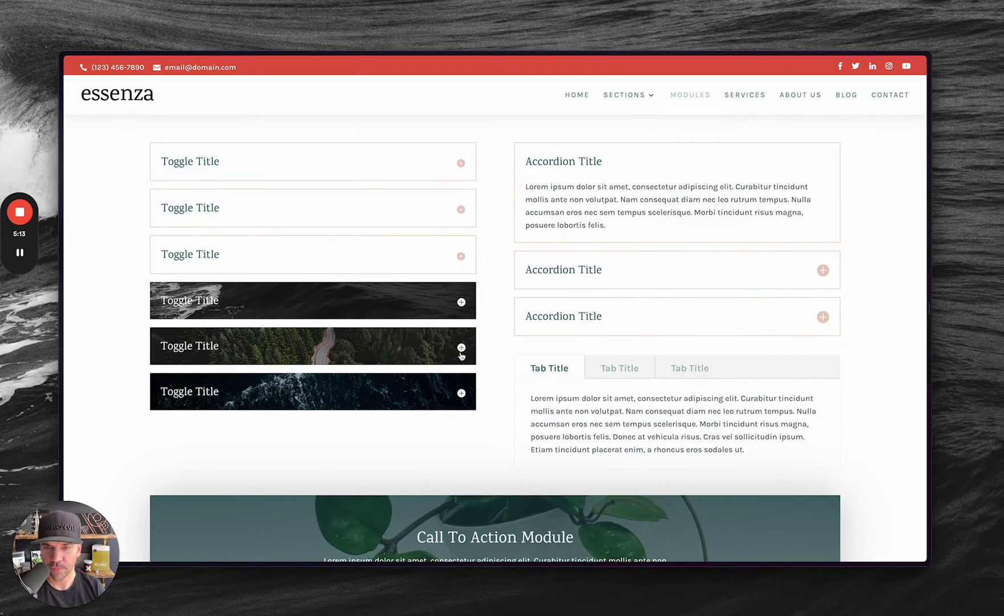
{"action": "left_click", "coordinate": [461, 347]}
{"action": "left_click", "coordinate": [622, 369]}
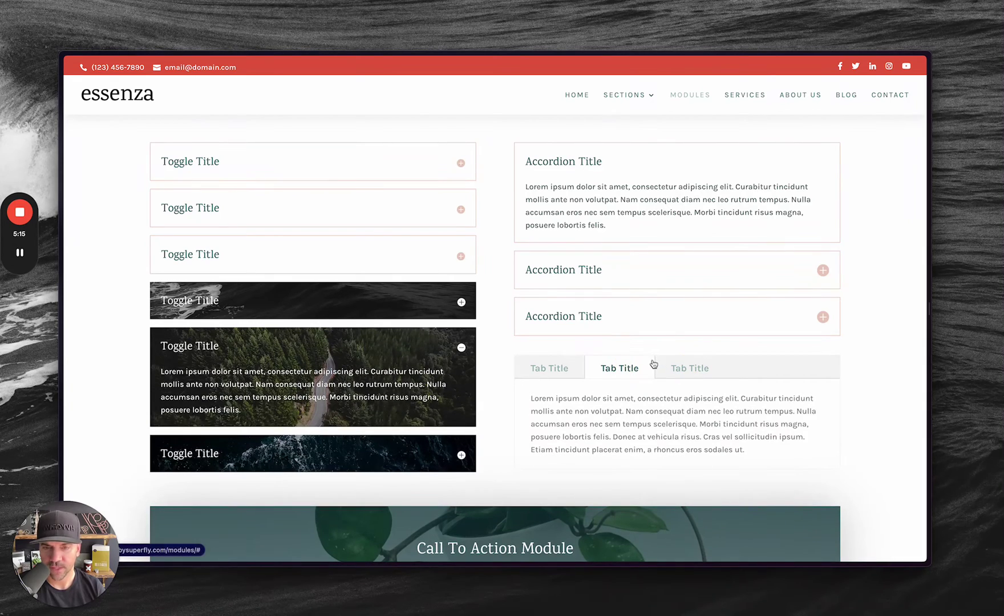
{"action": "scroll", "coordinate": [553, 292], "scroll_direction": "down", "scroll_amount": 8}
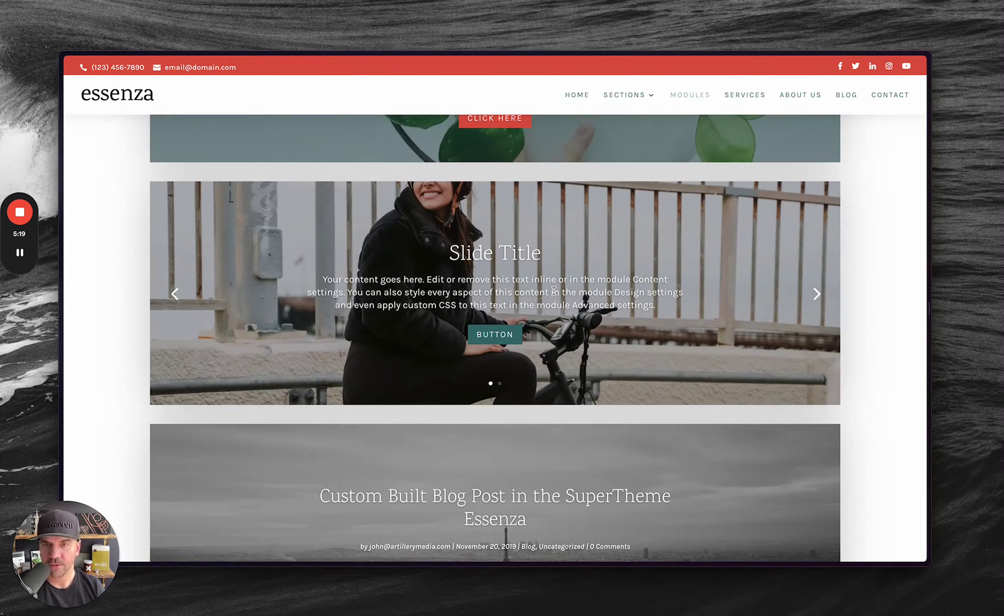
{"action": "key", "text": "ctrl+Tab"}
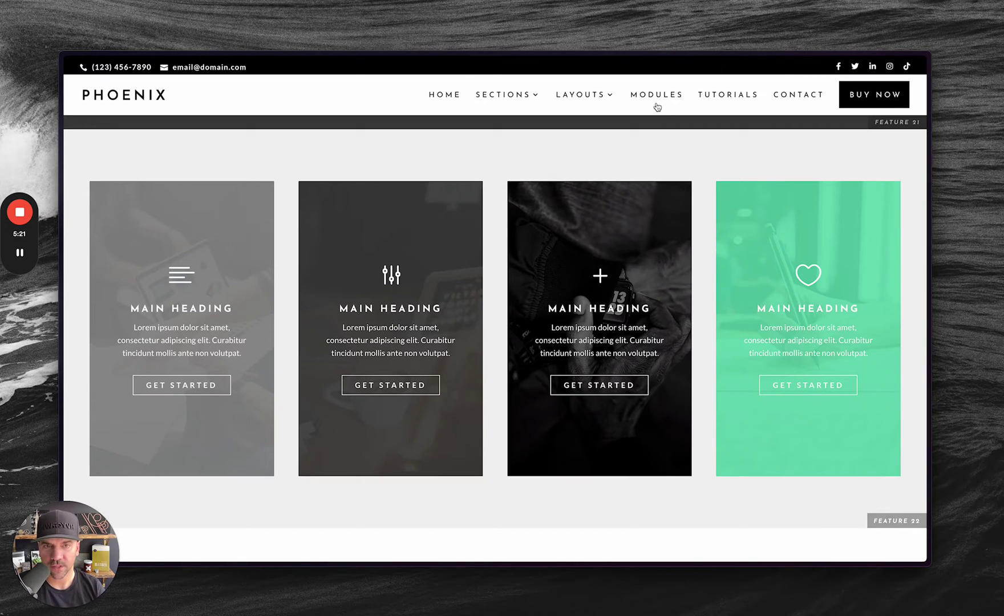
Open the Phoenix Modules page and switch between its first and second Tab Title panels
{"action": "left_click", "coordinate": [657, 101]}
{"action": "scroll", "coordinate": [541, 251], "scroll_direction": "down", "scroll_amount": 8}
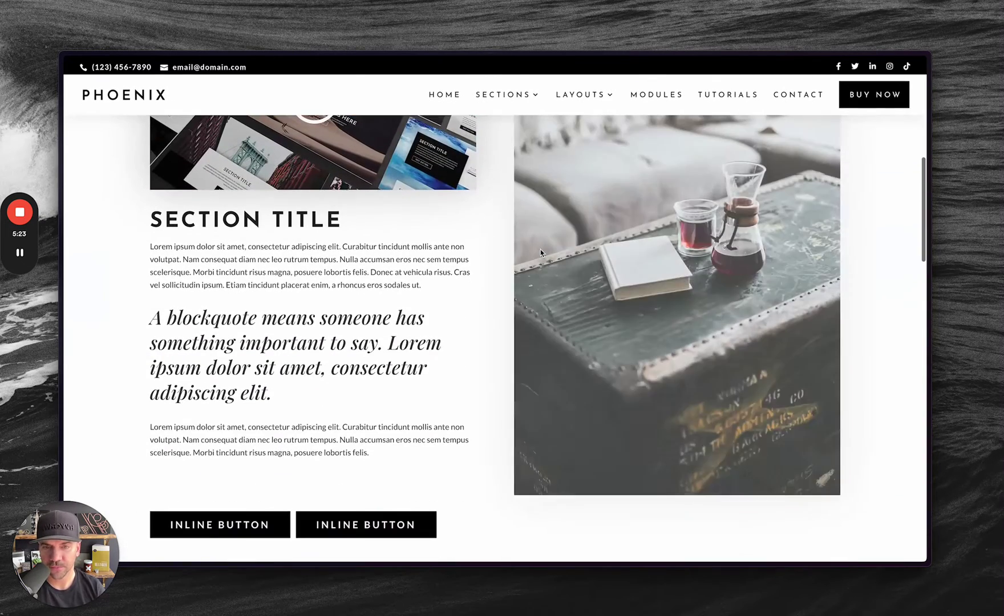
{"action": "scroll", "coordinate": [540, 251], "scroll_direction": "down", "scroll_amount": 7}
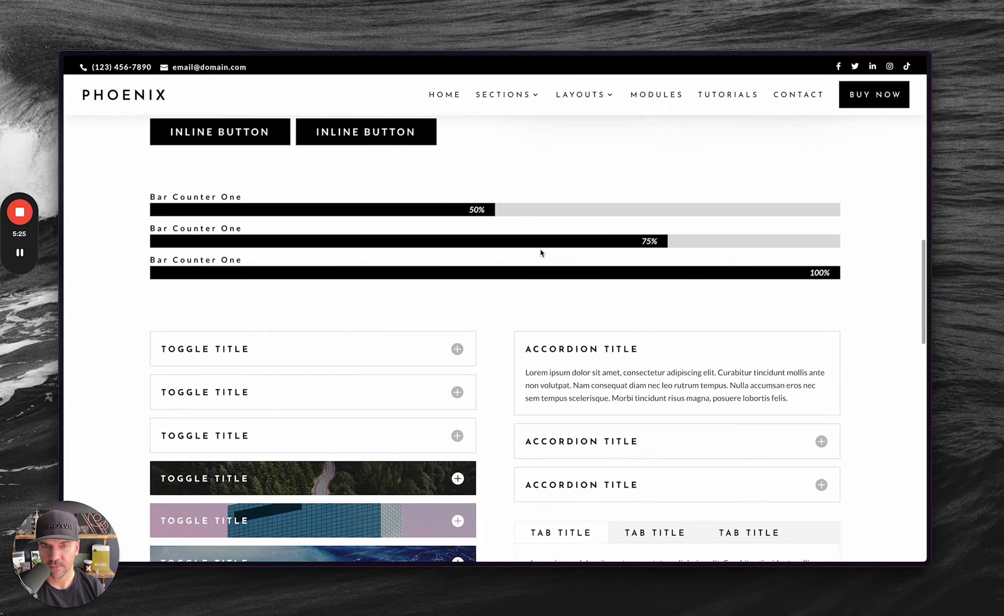
{"action": "scroll", "coordinate": [541, 253], "scroll_direction": "down", "scroll_amount": 2}
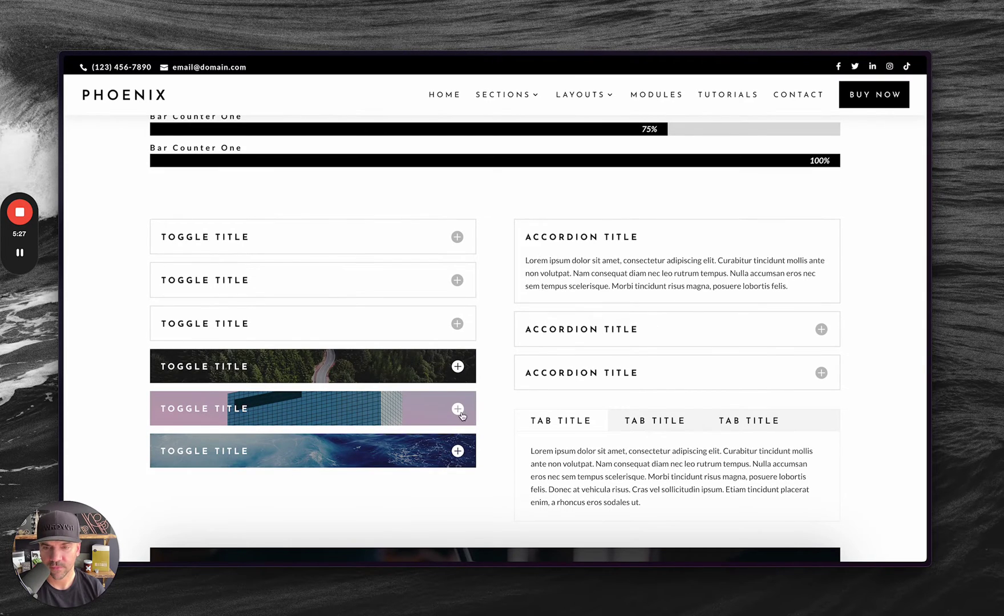
{"action": "scroll", "coordinate": [404, 327], "scroll_direction": "up", "scroll_amount": 2}
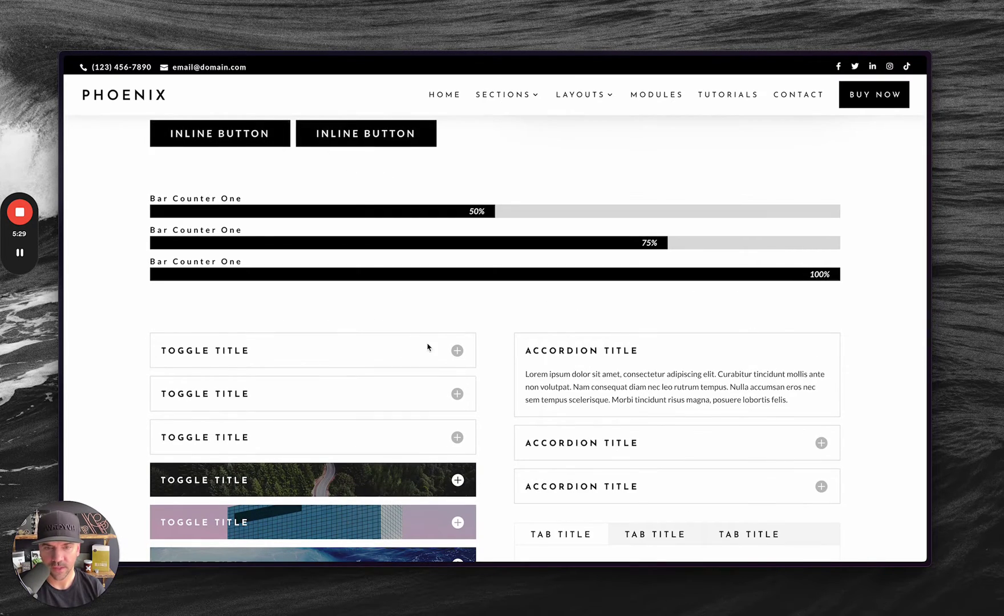
{"action": "scroll", "coordinate": [434, 351], "scroll_direction": "down", "scroll_amount": 3}
{"action": "left_click", "coordinate": [666, 391]}
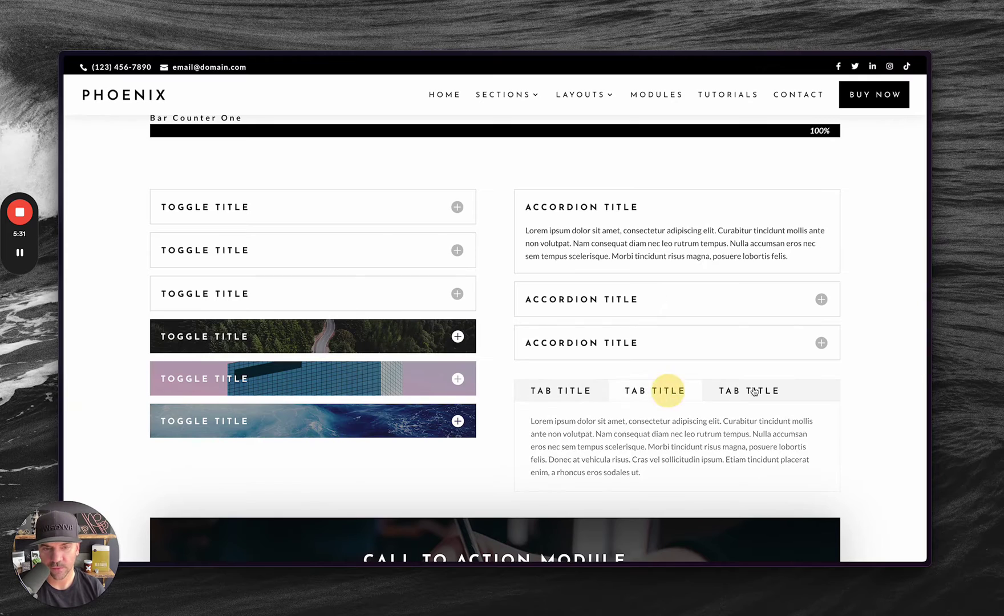
{"action": "left_click", "coordinate": [539, 392]}
{"action": "scroll", "coordinate": [519, 469], "scroll_direction": "down", "scroll_amount": 12}
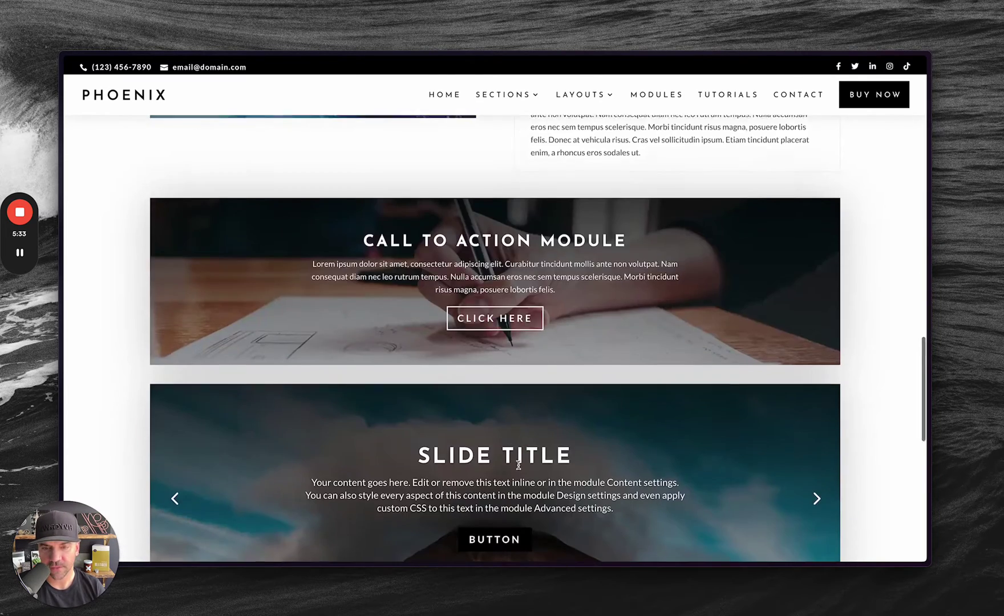
{"action": "scroll", "coordinate": [519, 469], "scroll_direction": "up", "scroll_amount": 15}
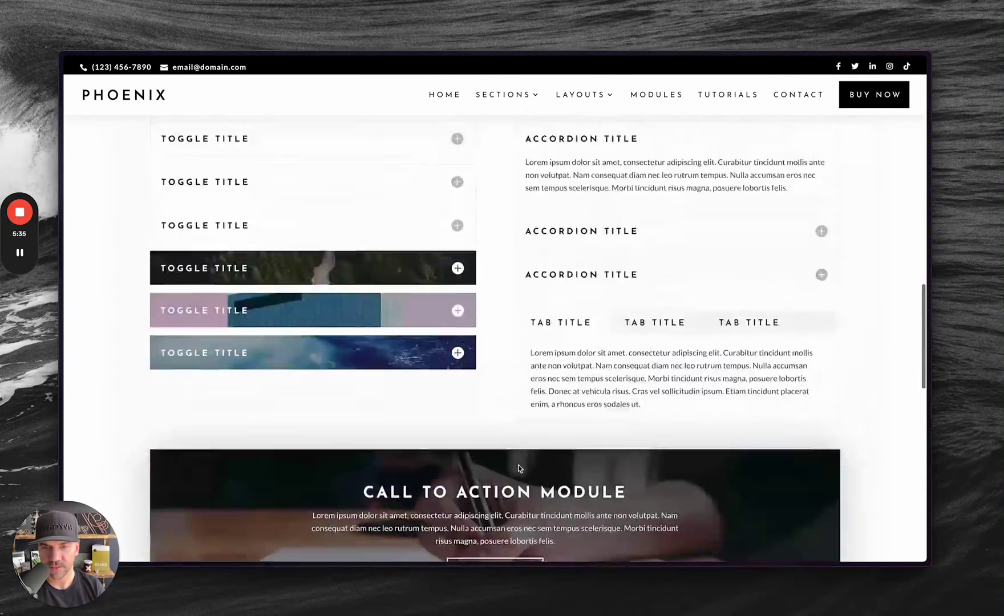
On Hawthorne's Modules page, expand the fourth toggle and the second Tab Title panel
{"action": "key", "text": "ctrl+Tab"}
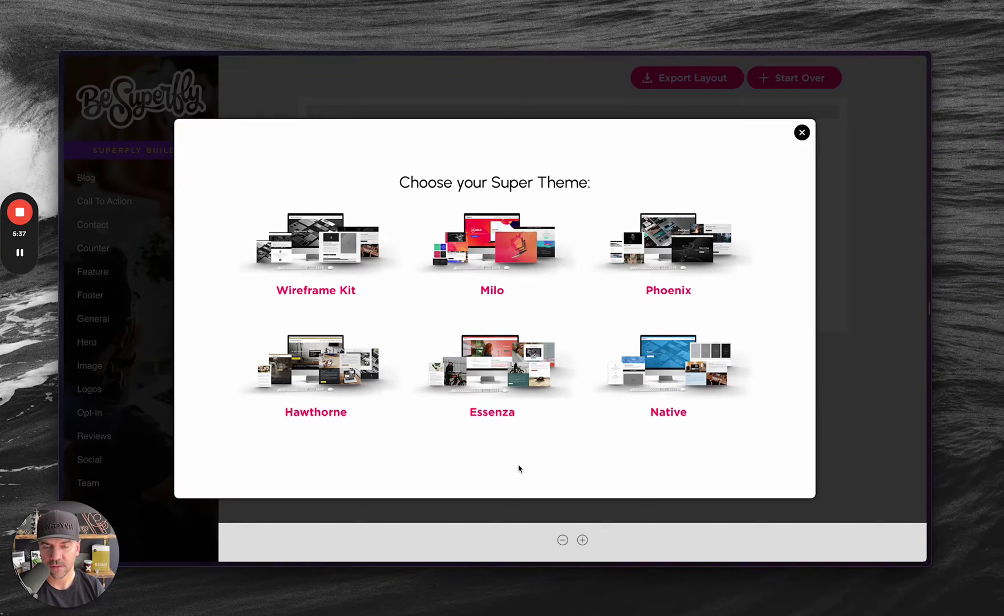
{"action": "key", "text": "ctrl+Tab"}
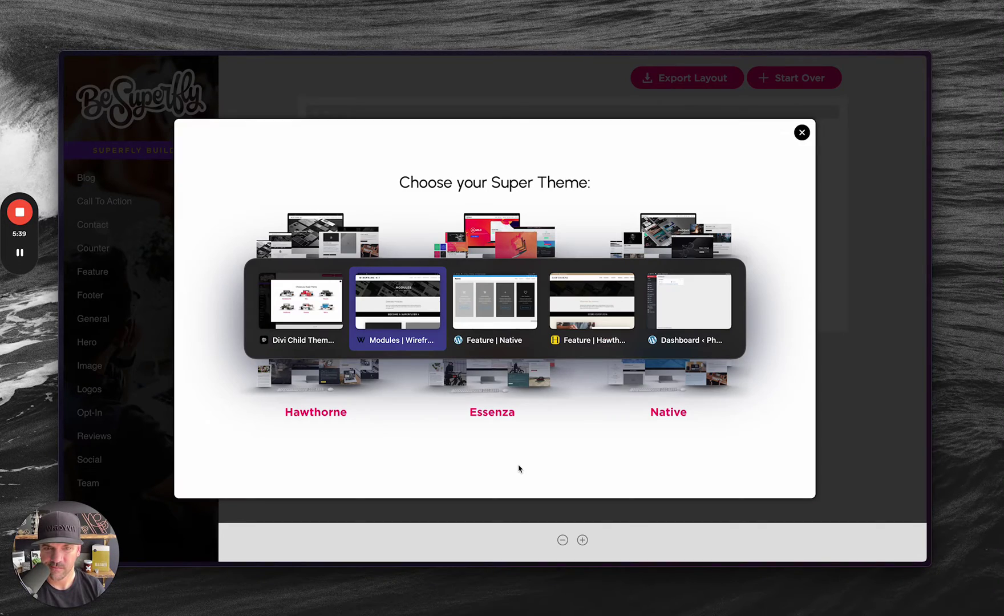
{"action": "key", "text": "ctrl+Tab"}
{"action": "key", "text": "ctrl+Tab"}
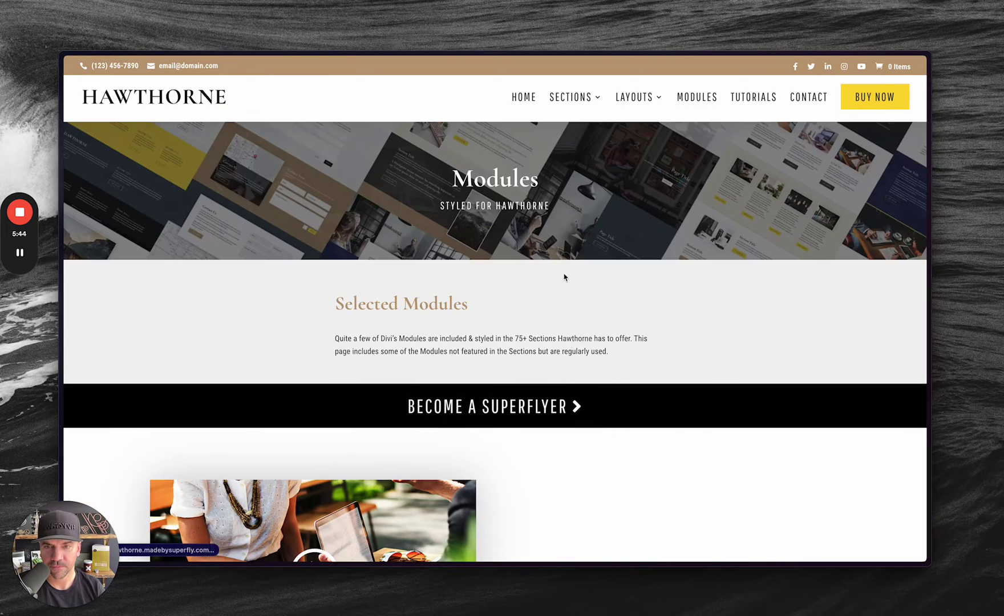
{"action": "scroll", "coordinate": [567, 285], "scroll_direction": "down", "scroll_amount": 5}
{"action": "scroll", "coordinate": [573, 360], "scroll_direction": "down", "scroll_amount": 10}
{"action": "scroll", "coordinate": [573, 359], "scroll_direction": "down", "scroll_amount": 5}
{"action": "left_click", "coordinate": [459, 323]}
{"action": "left_click", "coordinate": [625, 381]}
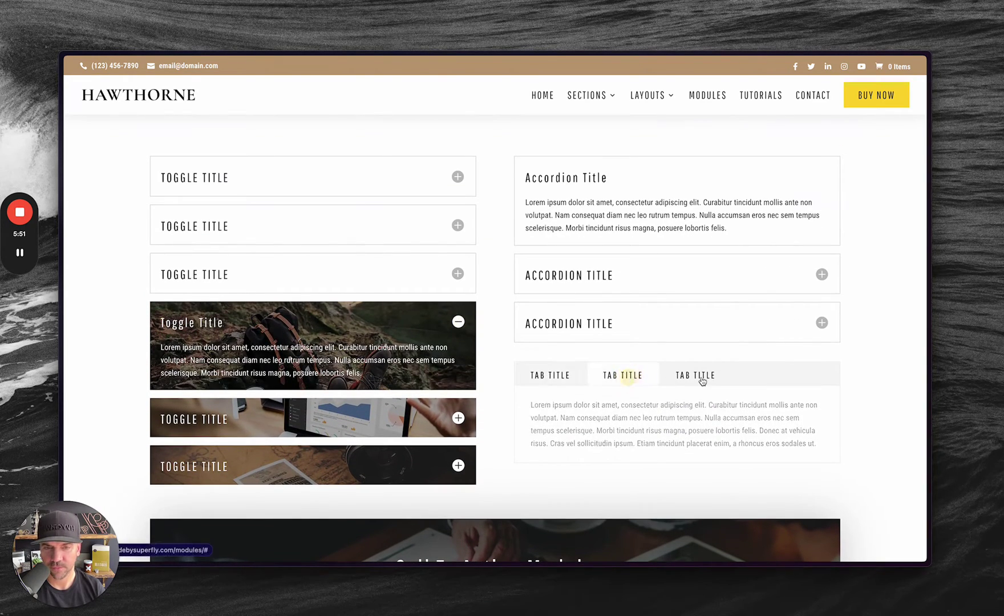
{"action": "scroll", "coordinate": [585, 381], "scroll_direction": "down", "scroll_amount": 2}
{"action": "scroll", "coordinate": [586, 383], "scroll_direction": "up", "scroll_amount": 5}
{"action": "key", "text": "ctrl+w"}
{"action": "key", "text": "alt+Tab"}
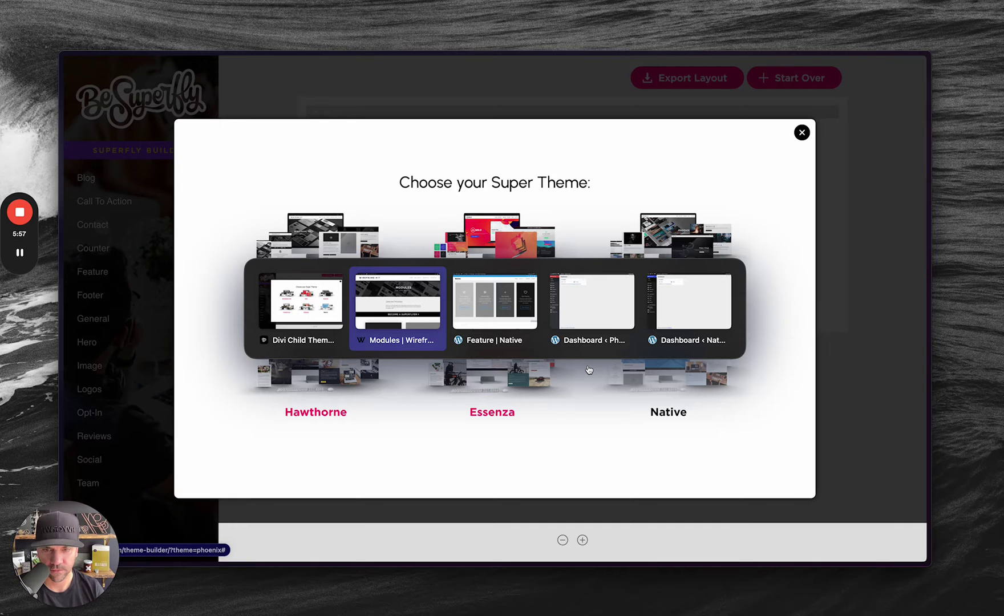
Close the Wireframe Kit Modules and Native feature windows, then dismiss the theme chooser by picking Phoenix
{"action": "key", "text": "ctrl+w"}
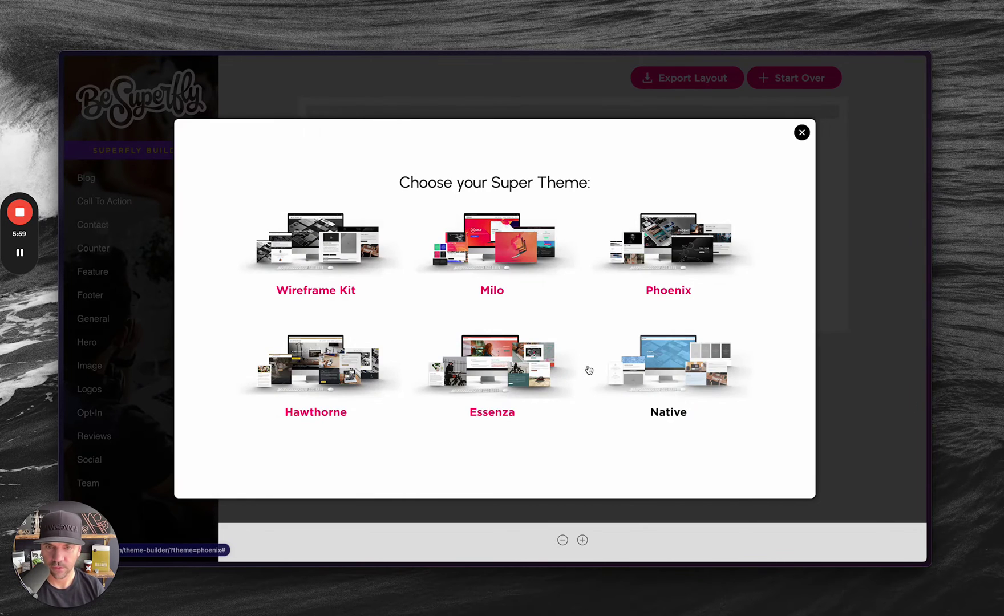
{"action": "key", "text": "alt+Tab"}
{"action": "key", "text": "ctrl+w"}
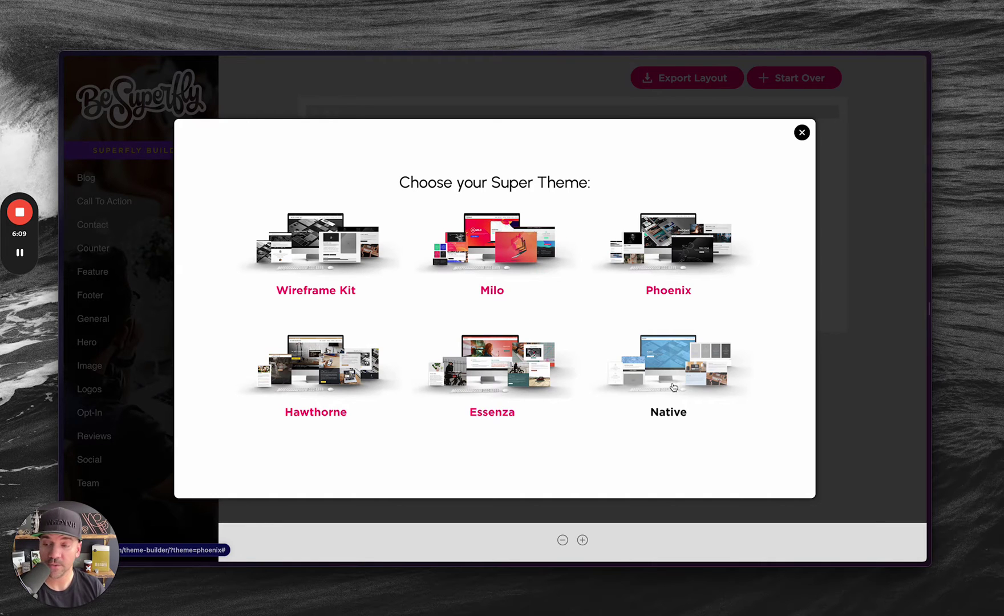
{"action": "left_click", "coordinate": [668, 256]}
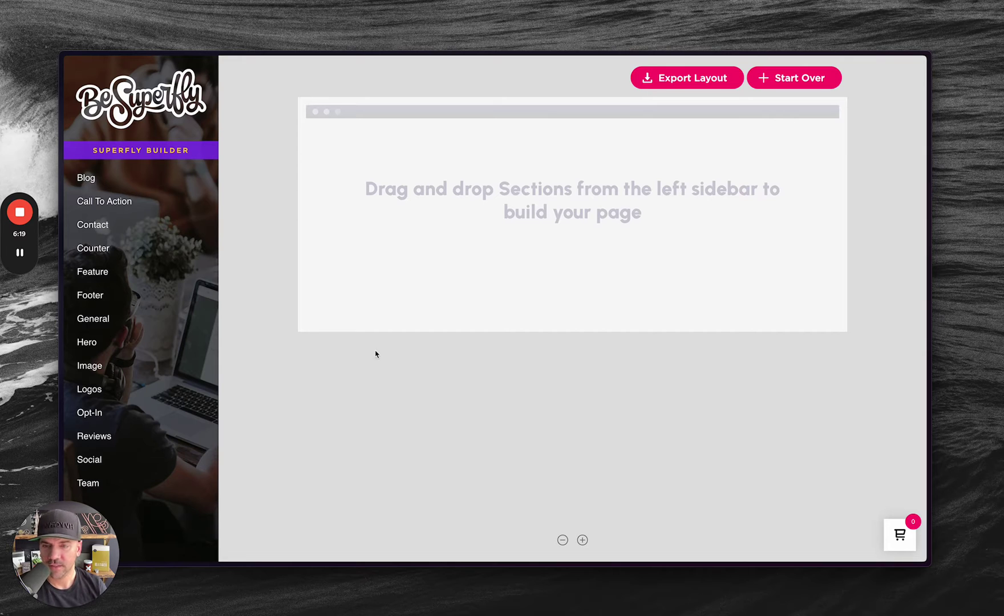
{"action": "key", "text": "alt+Tab"}
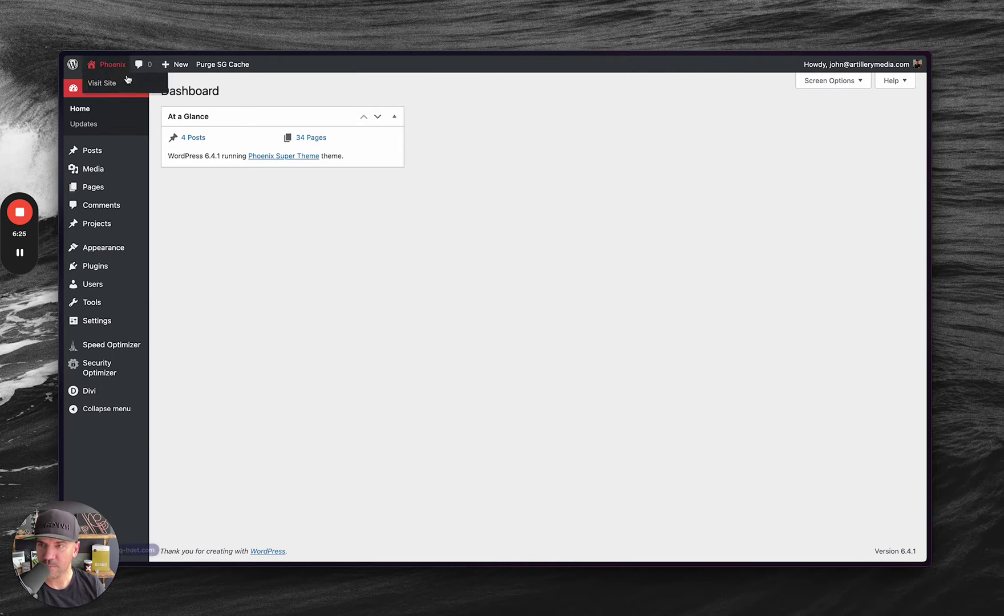
Review the 111 PHOENIX-tagged layouts in the Divi Library, such as Hero 4, Image 9 and General 14
{"action": "mouse_move", "coordinate": [104, 254]}
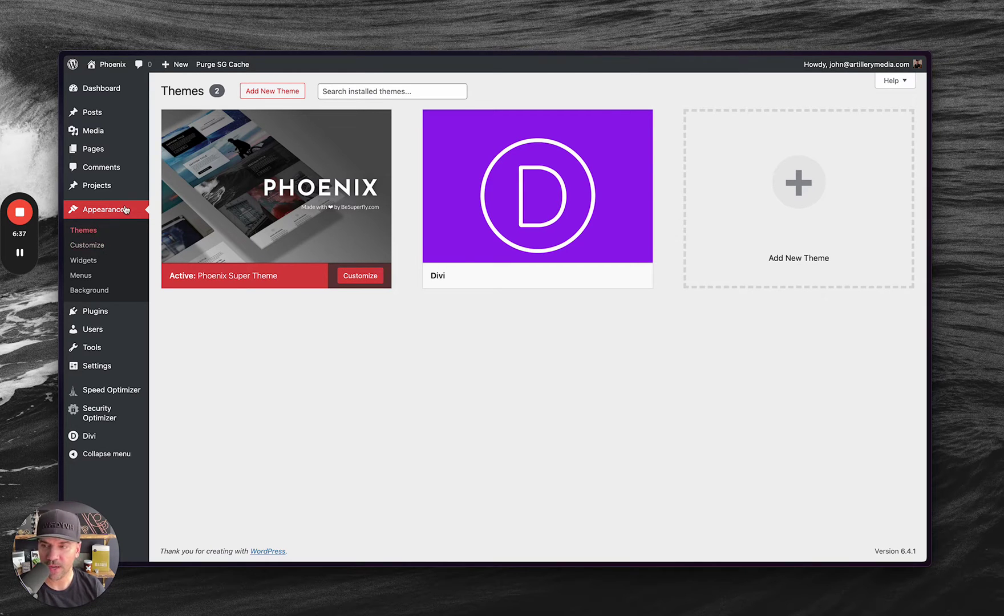
{"action": "left_click", "coordinate": [97, 149]}
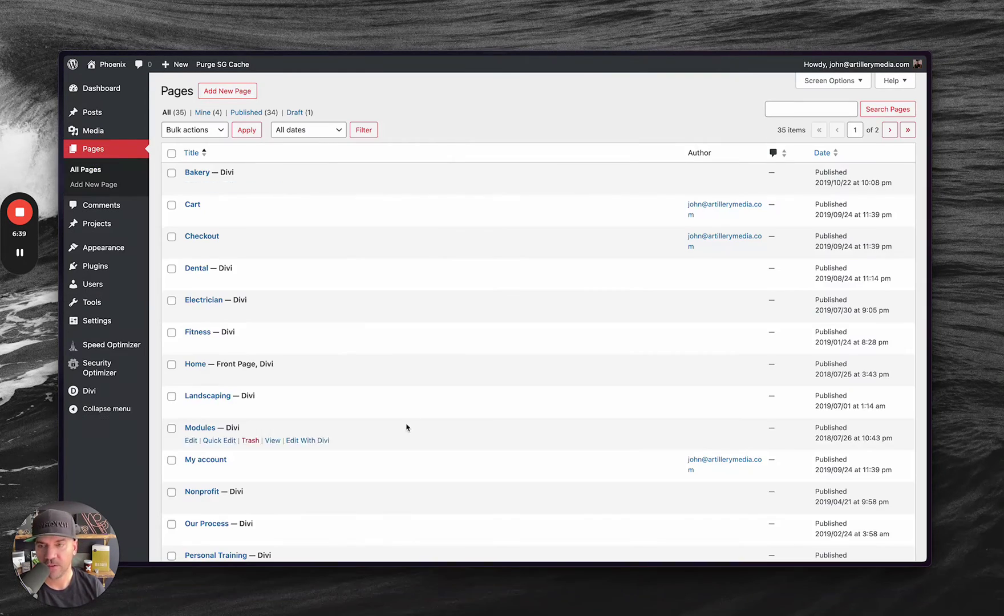
{"action": "mouse_move", "coordinate": [129, 392]}
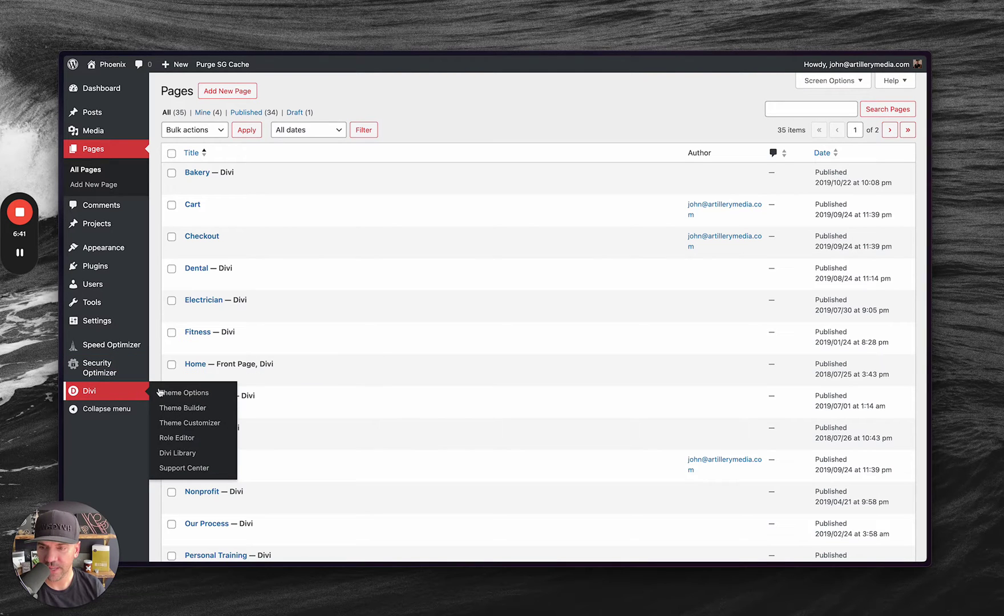
{"action": "left_click", "coordinate": [179, 454]}
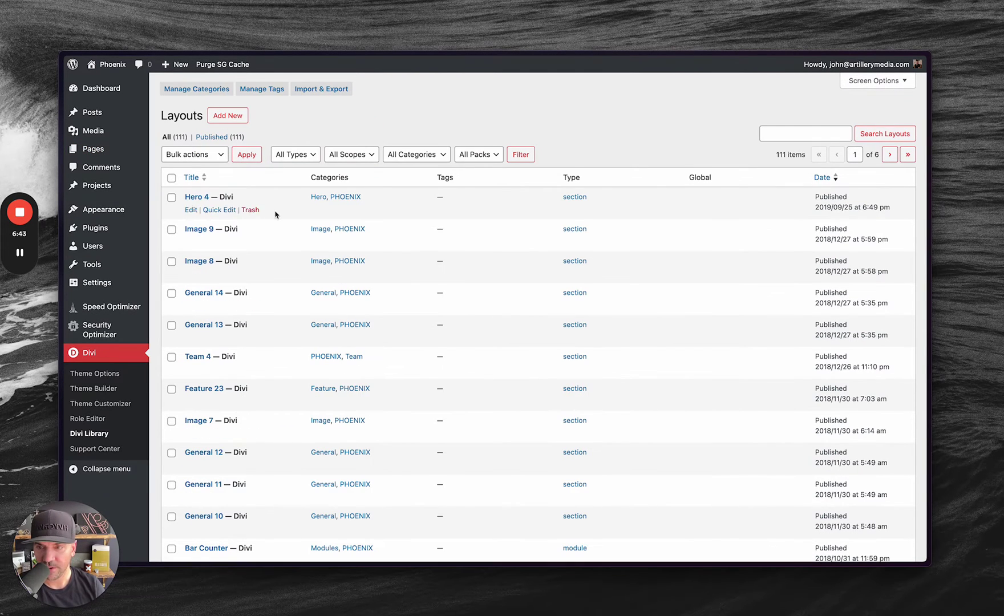
View the live Phoenix homepage's hero and feature sections in a new tab, then return to the Dashboard tab
{"action": "left_click", "coordinate": [100, 89]}
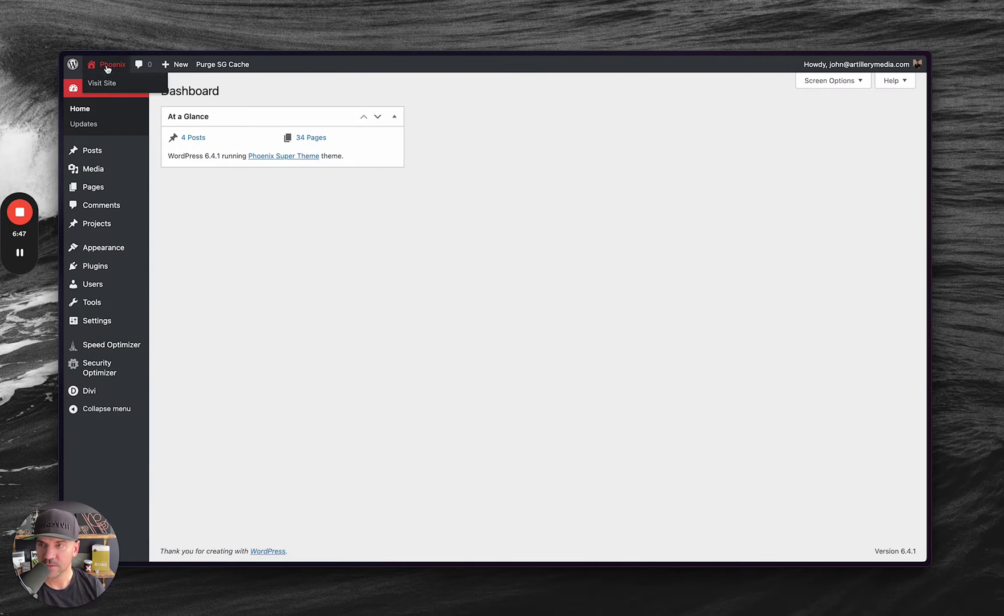
{"action": "right_click", "coordinate": [104, 83]}
{"action": "left_click", "coordinate": [117, 86]}
{"action": "left_click", "coordinate": [630, 221]}
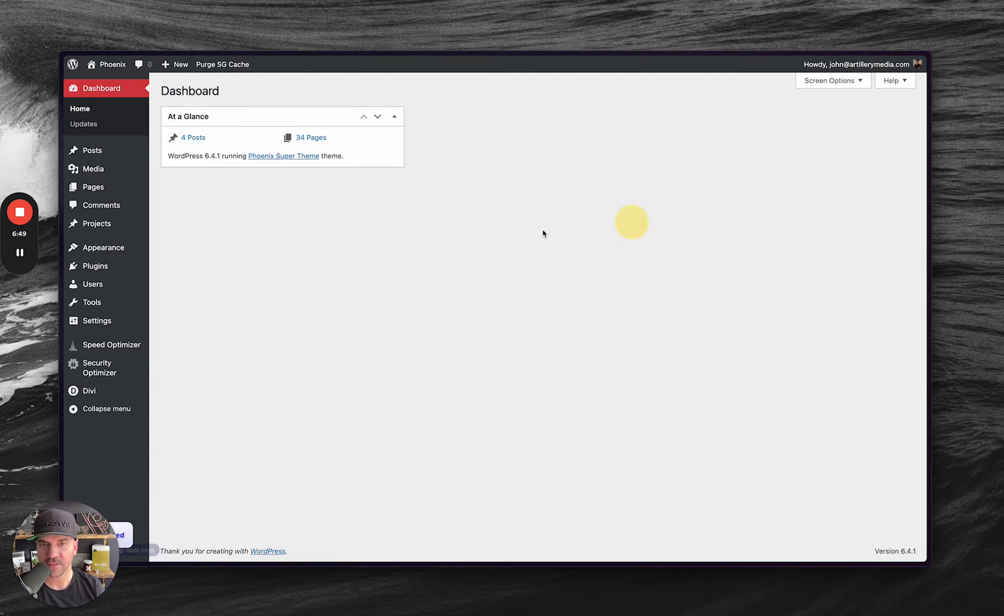
{"action": "key", "text": "ctrl+Tab"}
{"action": "scroll", "coordinate": [470, 291], "scroll_direction": "down", "scroll_amount": 5}
{"action": "scroll", "coordinate": [471, 294], "scroll_direction": "down", "scroll_amount": 10}
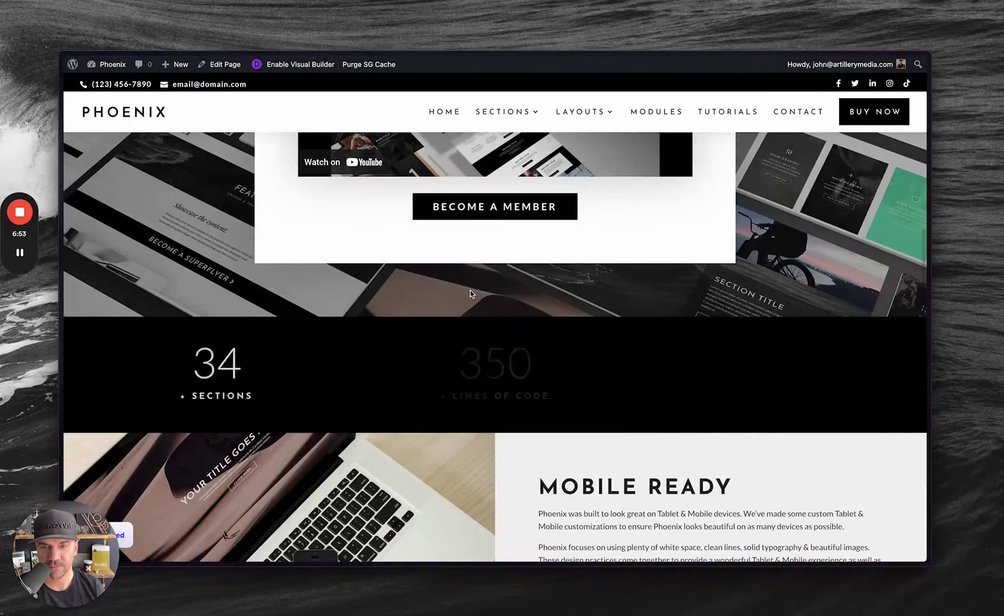
{"action": "scroll", "coordinate": [470, 291], "scroll_direction": "up", "scroll_amount": 15}
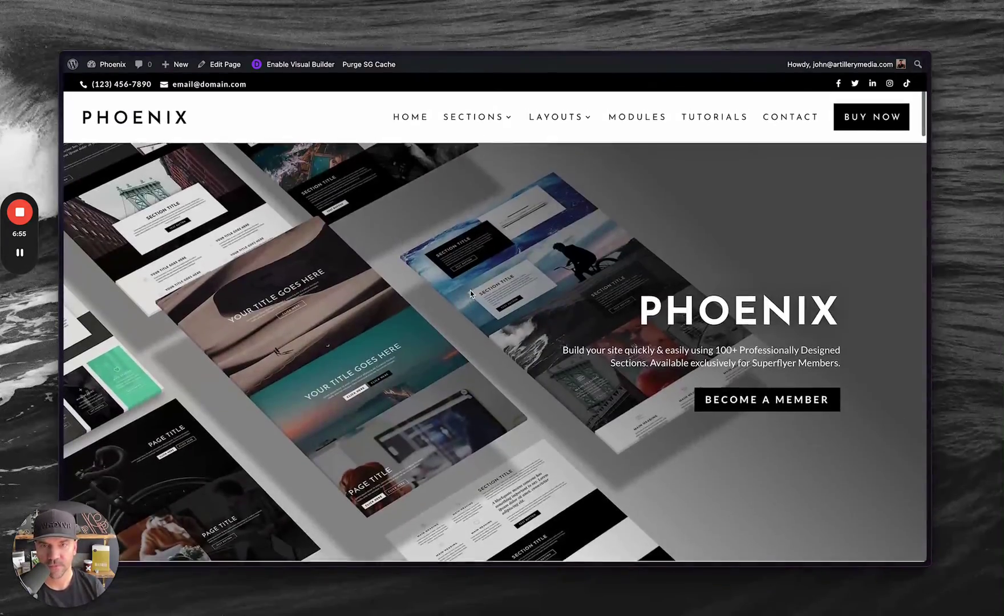
{"action": "mouse_move", "coordinate": [491, 135]}
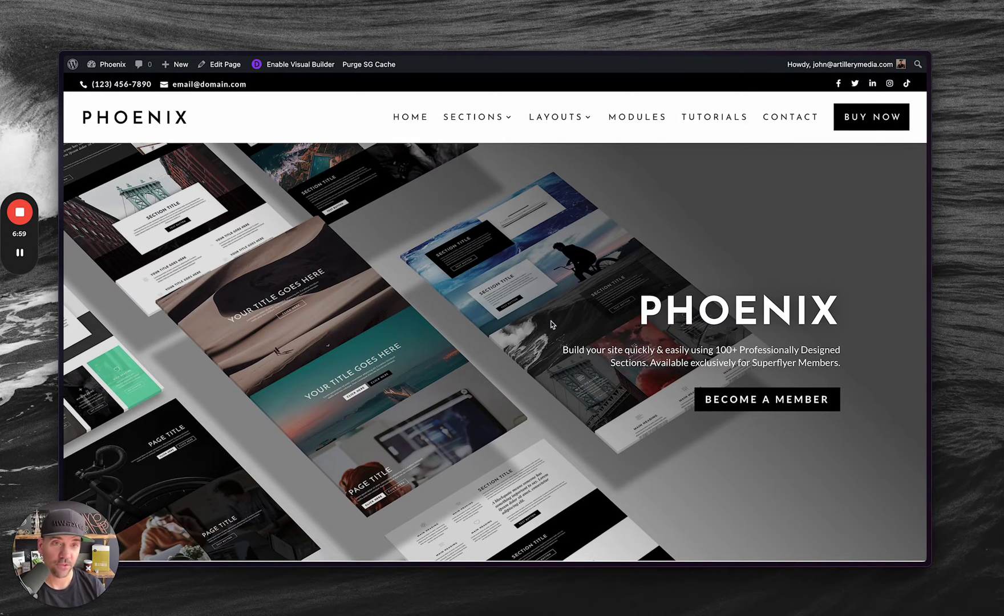
{"action": "key", "text": "ctrl+Tab"}
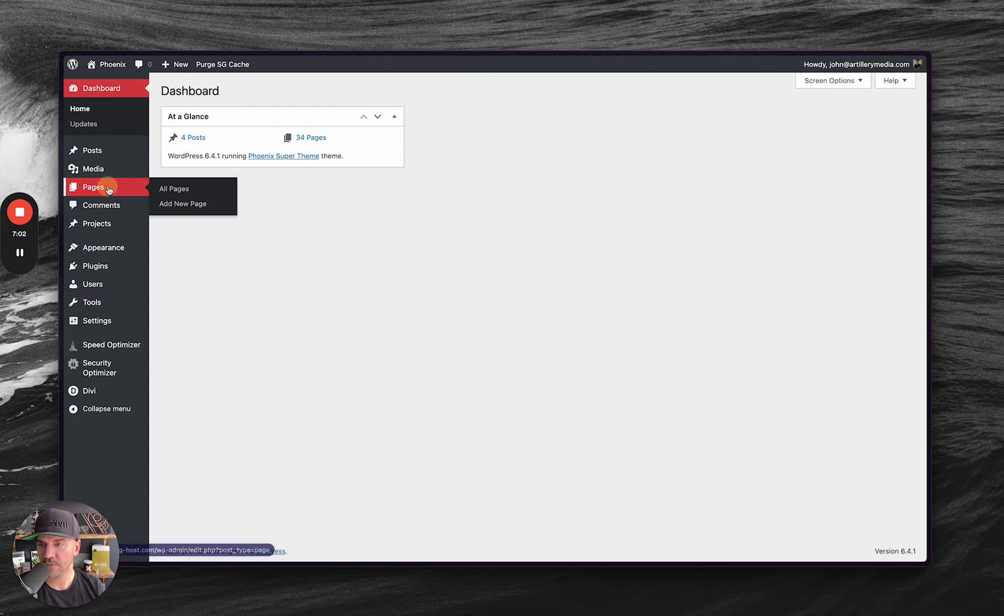
Show the site's 35 pages, including Bakery, Home and Sections, and scroll through the list
{"action": "left_click", "coordinate": [113, 188]}
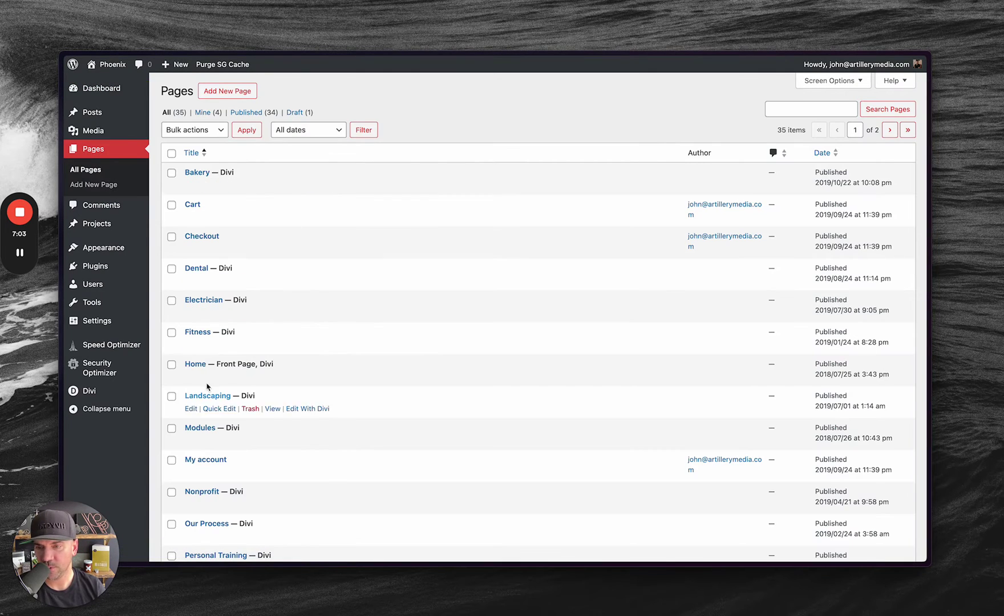
{"action": "scroll", "coordinate": [356, 433], "scroll_direction": "down", "scroll_amount": 5}
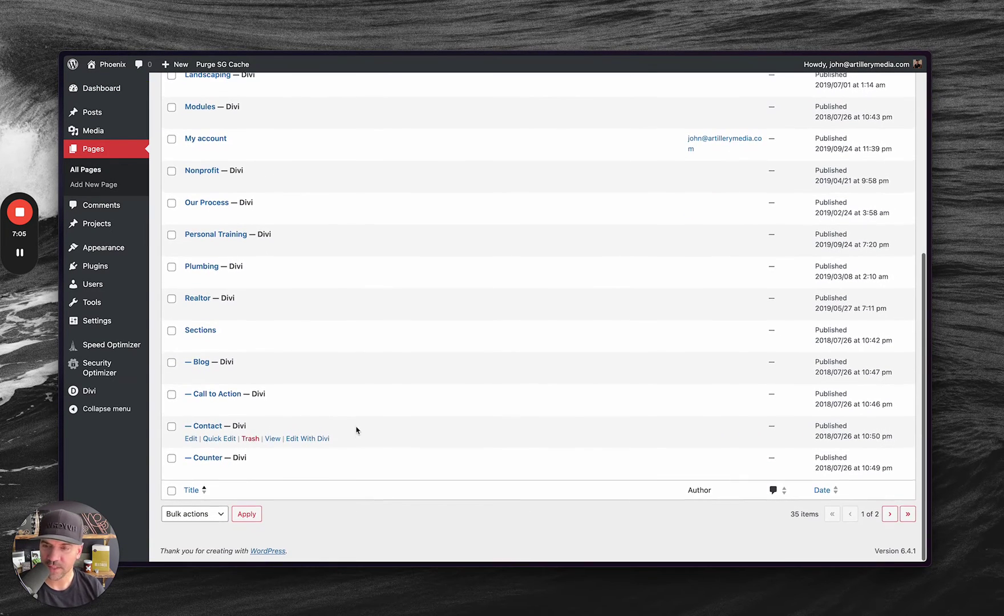
{"action": "scroll", "coordinate": [358, 431], "scroll_direction": "up", "scroll_amount": 1}
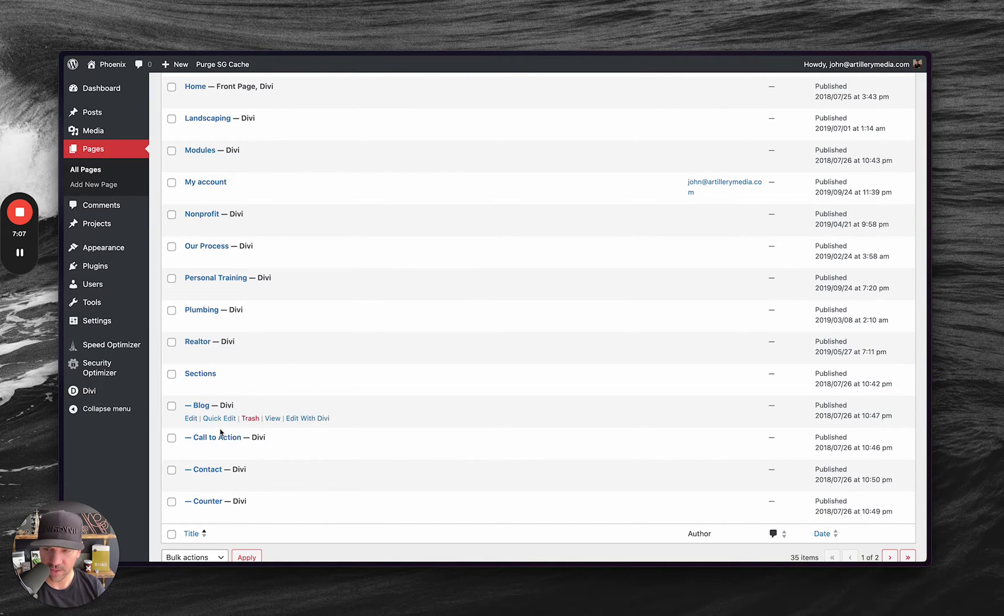
{"action": "scroll", "coordinate": [444, 345], "scroll_direction": "up", "scroll_amount": 5}
{"action": "left_click", "coordinate": [477, 136]}
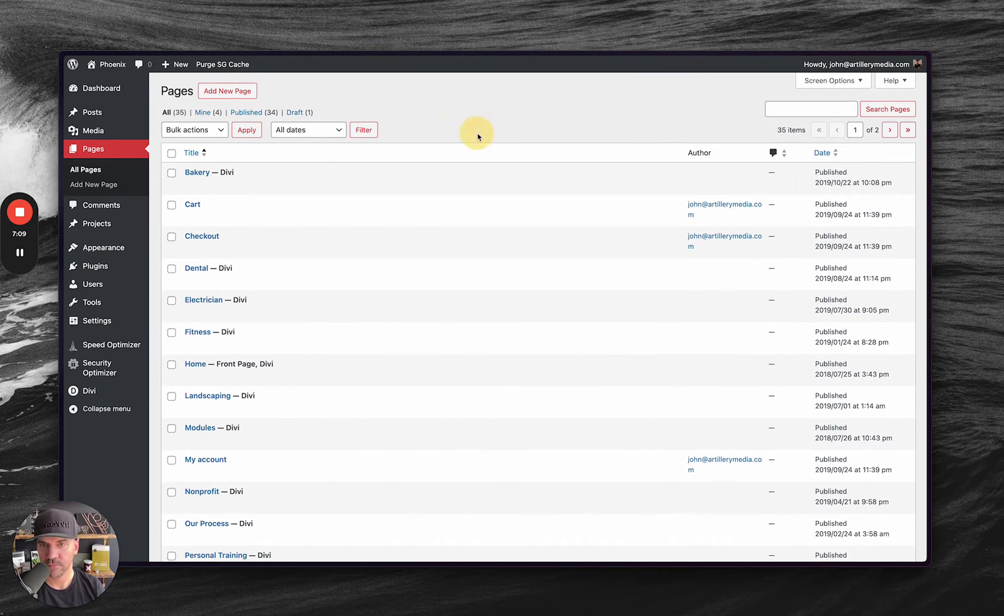
Publish a new page titled 'TEST' and switch it to the Divi Builder
{"action": "left_click", "coordinate": [227, 91]}
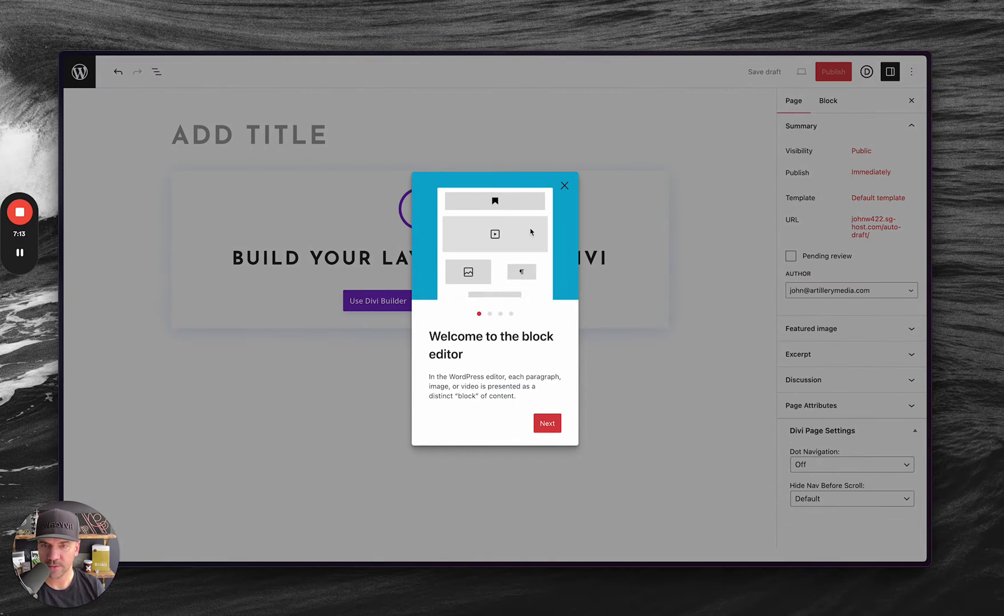
{"action": "left_click", "coordinate": [561, 186]}
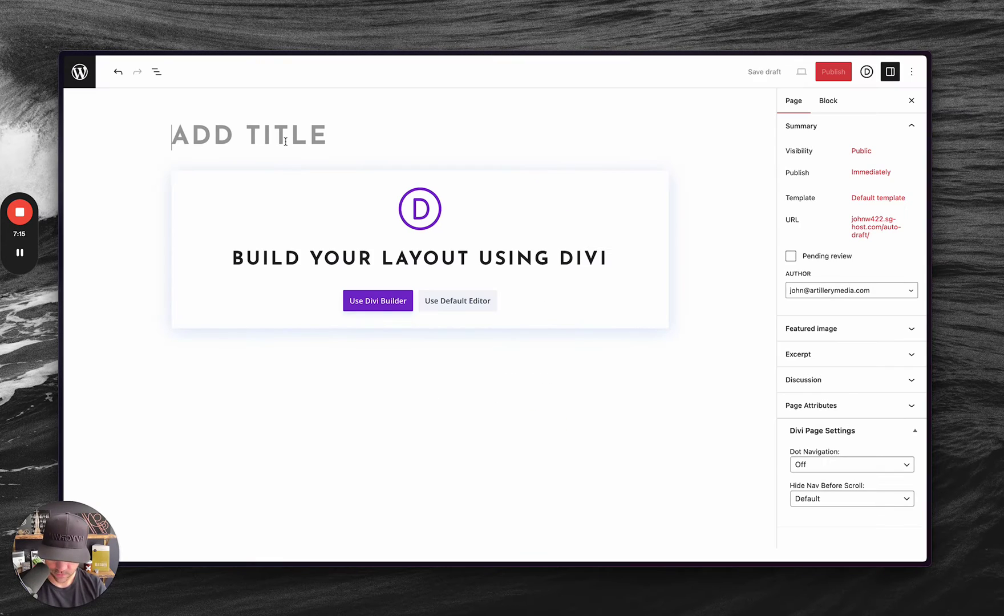
{"action": "type", "text": "TEST"}
{"action": "left_click", "coordinate": [832, 72]}
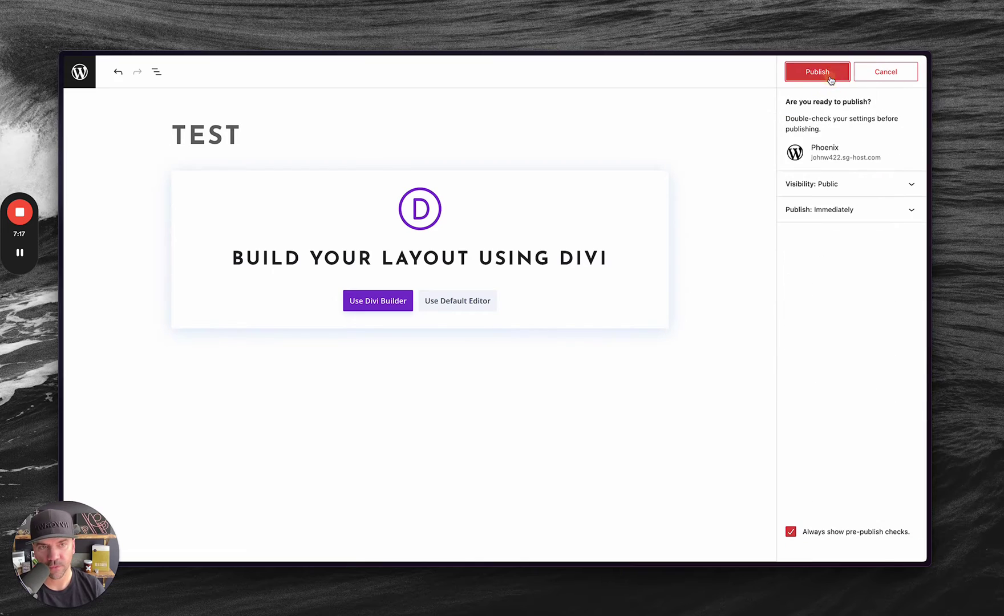
{"action": "left_click", "coordinate": [817, 72]}
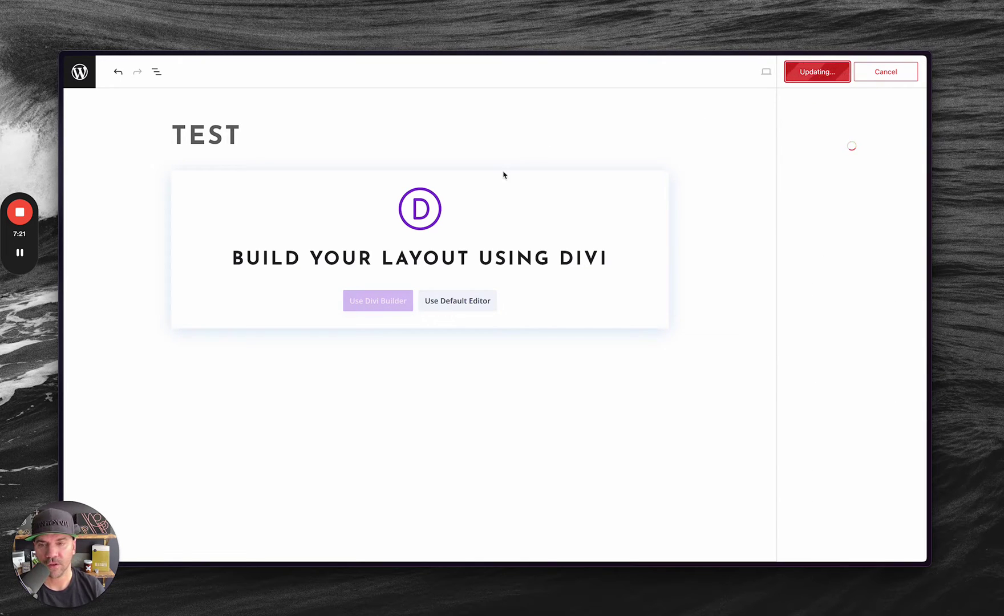
{"action": "left_click", "coordinate": [385, 303]}
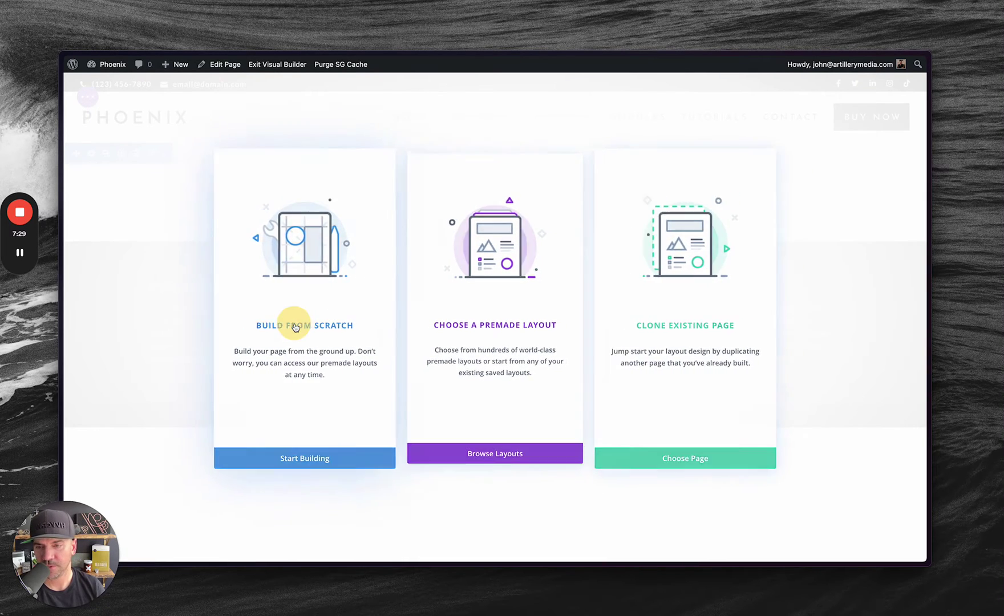
Build the TEST page from scratch with one empty section, and expand the relocated page settings bar
{"action": "left_click", "coordinate": [294, 325]}
{"action": "left_click", "coordinate": [584, 217]}
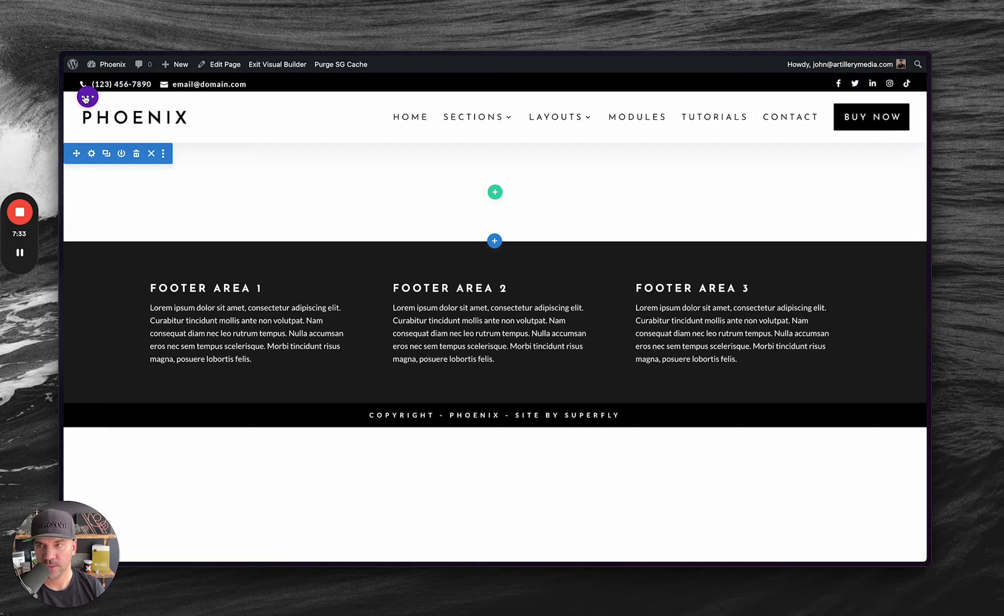
{"action": "left_click_drag", "start_coordinate": [85, 98], "coordinate": [489, 549]}
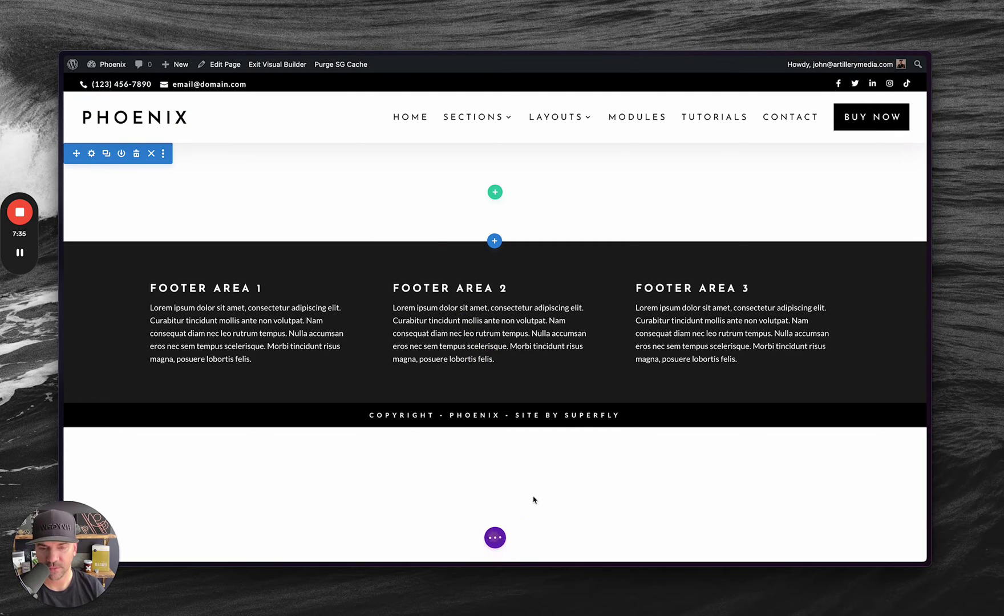
{"action": "left_click", "coordinate": [494, 537]}
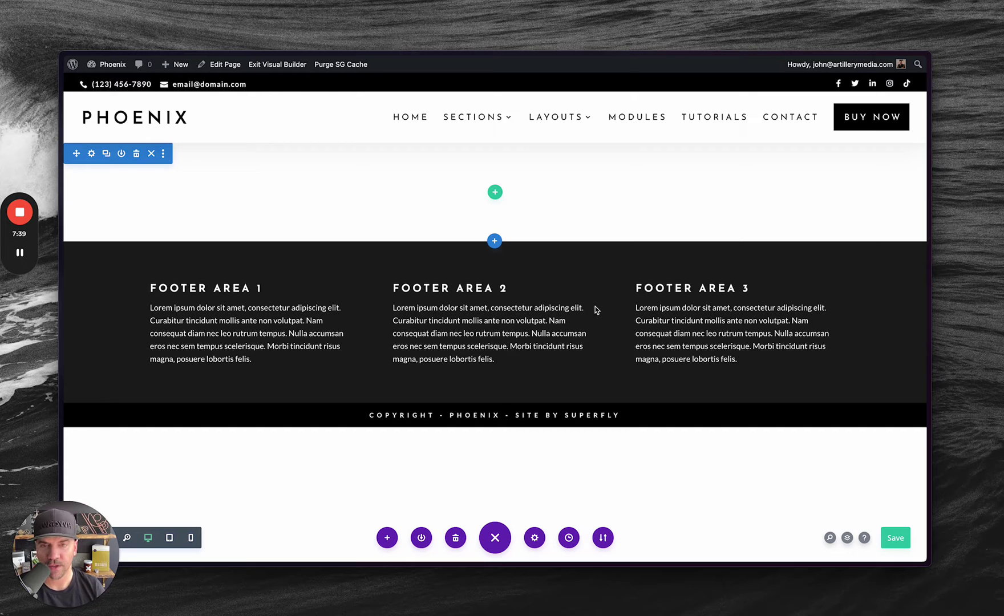
{"action": "key", "text": "alt+Tab"}
{"action": "key", "text": "alt+Tab"}
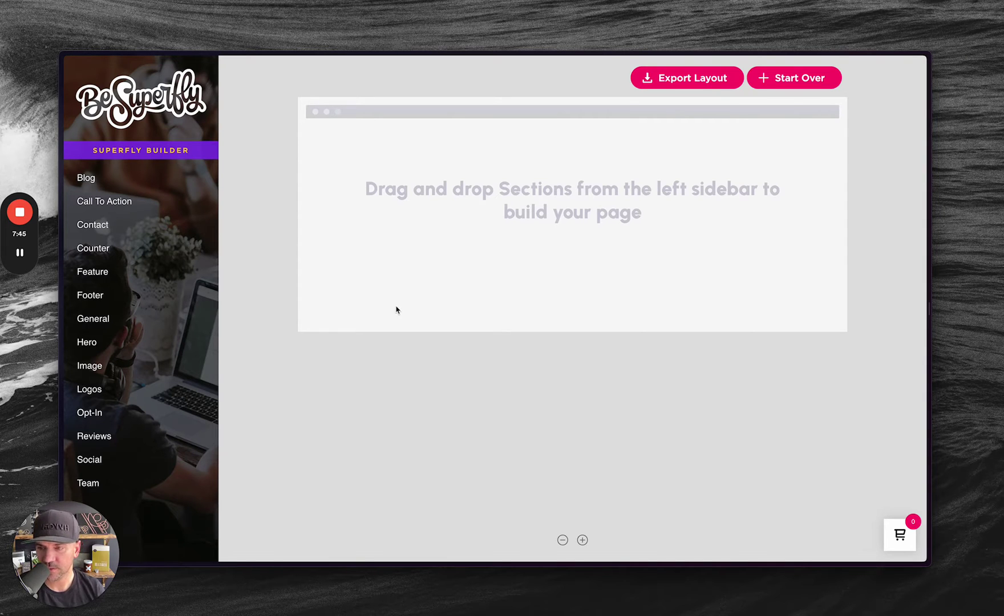
Add the Interior Page Title hero, the Section Title general section and a laptop image section
{"action": "mouse_move", "coordinate": [120, 345]}
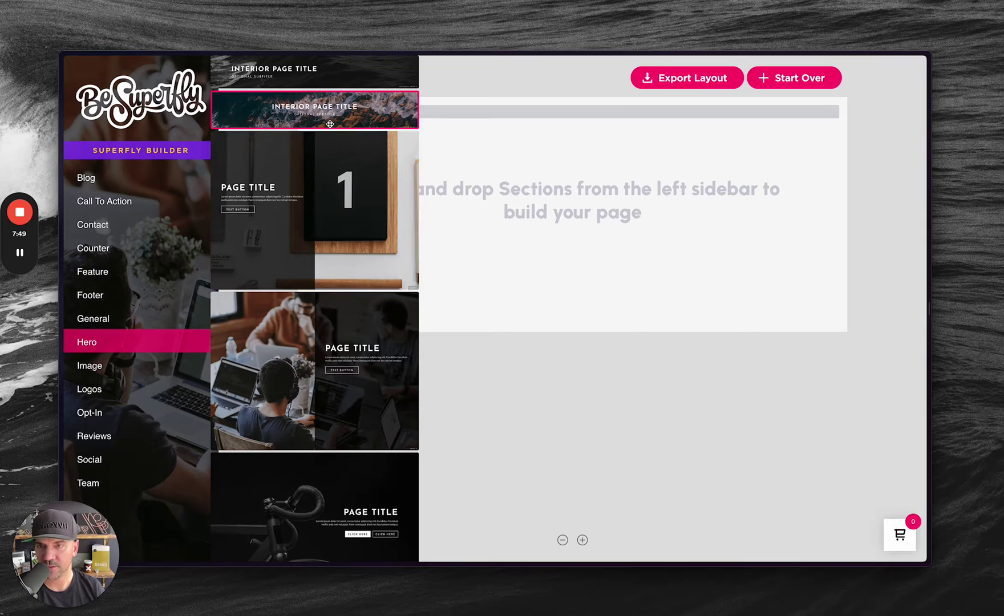
{"action": "left_click_drag", "start_coordinate": [311, 109], "coordinate": [553, 157]}
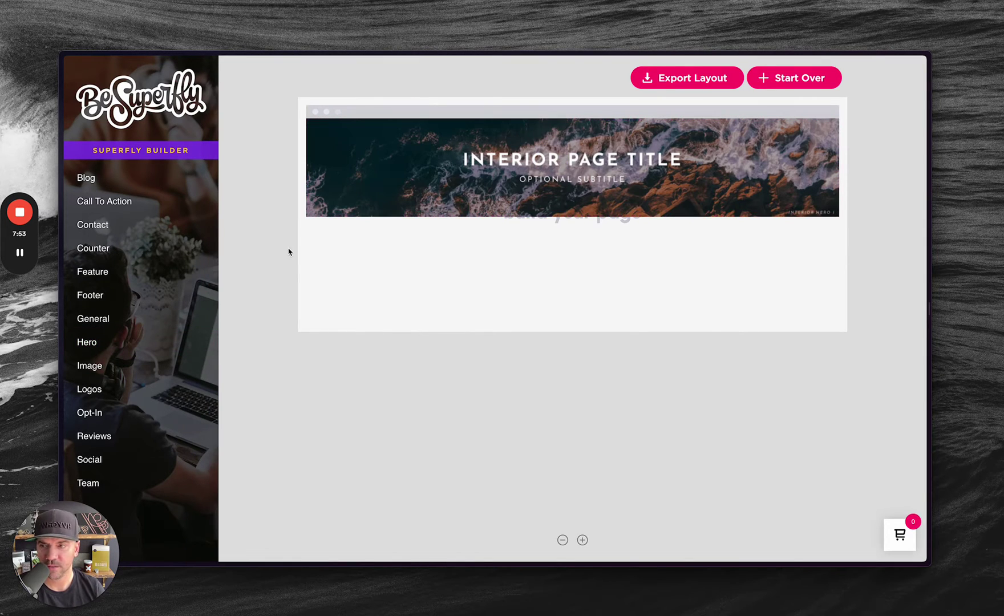
{"action": "mouse_move", "coordinate": [194, 258]}
{"action": "mouse_move", "coordinate": [183, 319]}
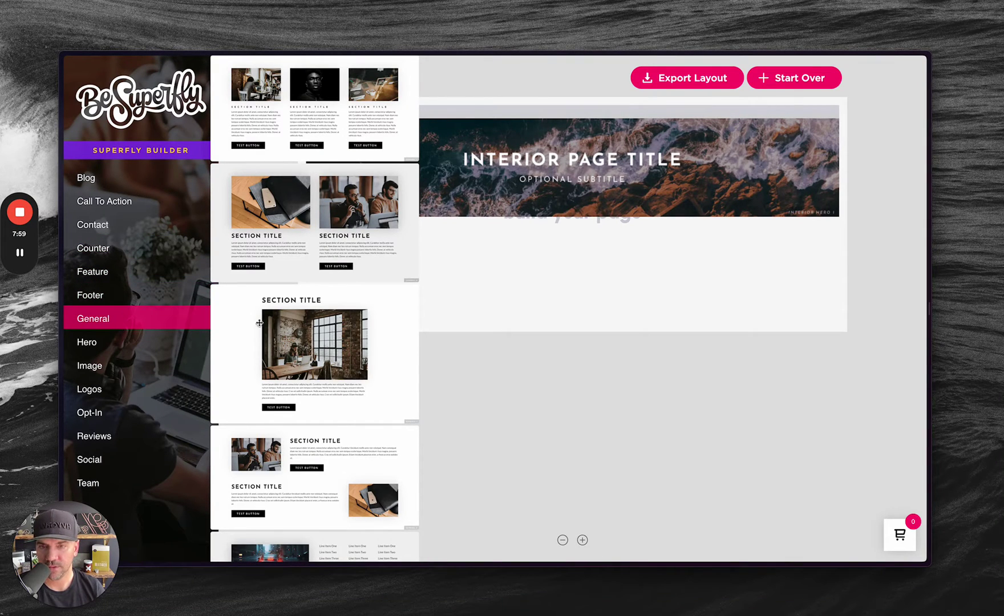
{"action": "left_click_drag", "start_coordinate": [331, 355], "coordinate": [616, 269]}
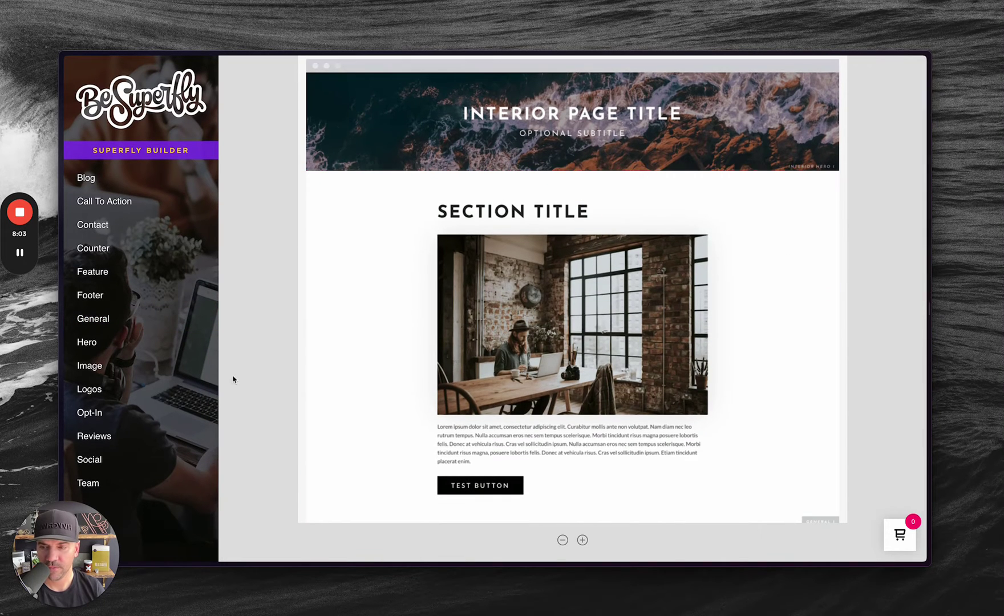
{"action": "mouse_move", "coordinate": [141, 348]}
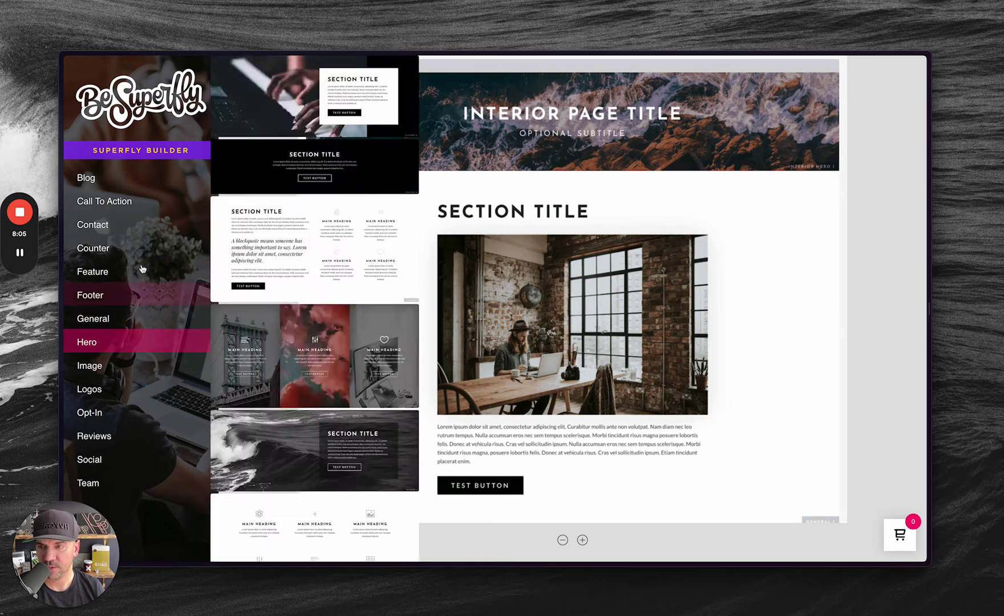
{"action": "mouse_move", "coordinate": [123, 436]}
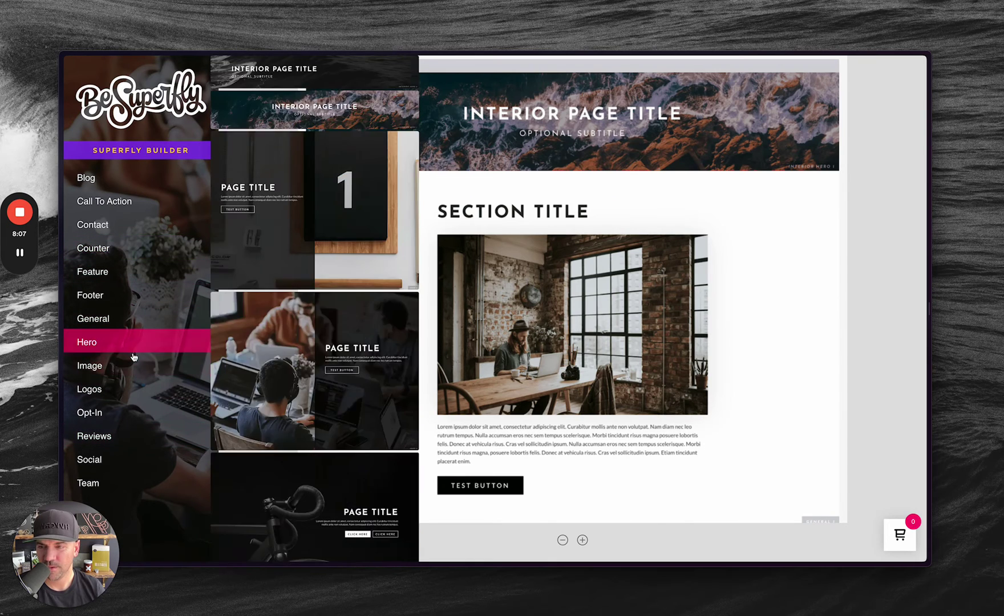
{"action": "mouse_move", "coordinate": [106, 366]}
{"action": "left_click_drag", "start_coordinate": [320, 163], "coordinate": [605, 423]}
Reorder the sections as hero, General 1, then image, and zoom out to see the layout
{"action": "scroll", "coordinate": [604, 423], "scroll_direction": "up", "scroll_amount": 3}
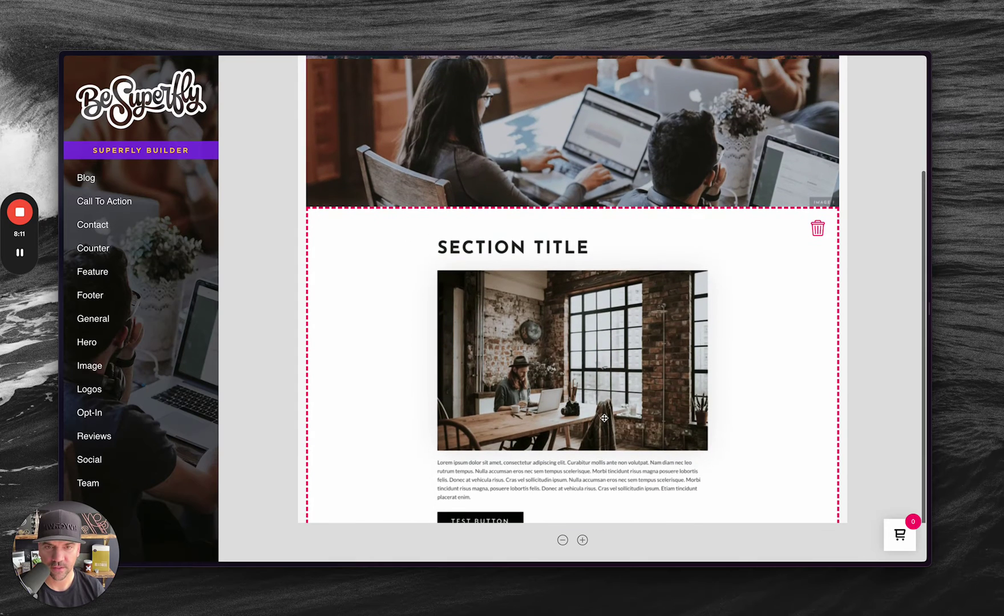
{"action": "left_click_drag", "start_coordinate": [604, 281], "coordinate": [601, 202]}
{"action": "scroll", "coordinate": [600, 274], "scroll_direction": "down", "scroll_amount": 5}
{"action": "scroll", "coordinate": [587, 239], "scroll_direction": "up", "scroll_amount": 3}
{"action": "left_click_drag", "start_coordinate": [580, 329], "coordinate": [589, 188]}
{"action": "scroll", "coordinate": [582, 317], "scroll_direction": "down", "scroll_amount": 3}
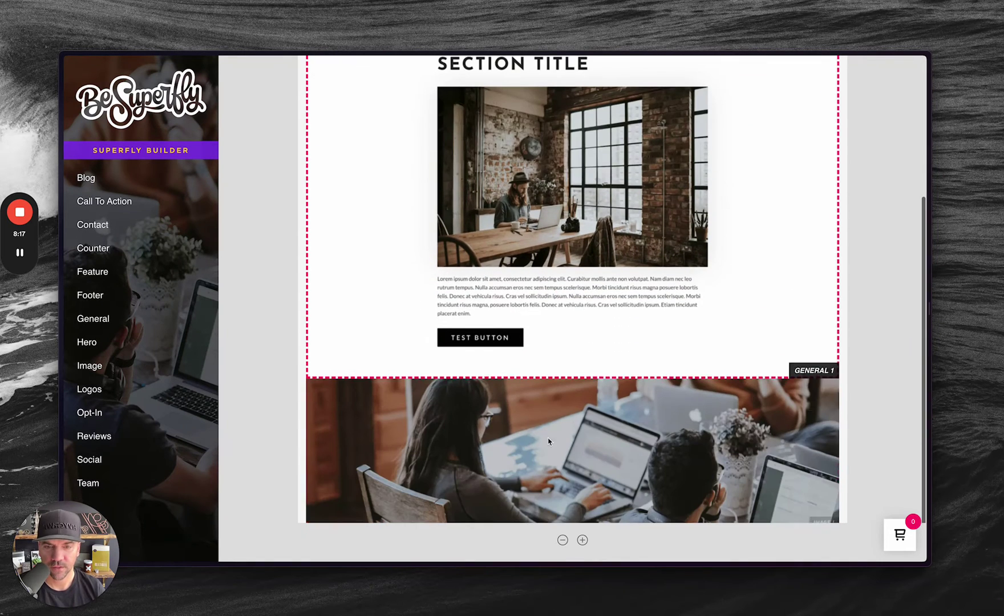
{"action": "left_click", "coordinate": [563, 540]}
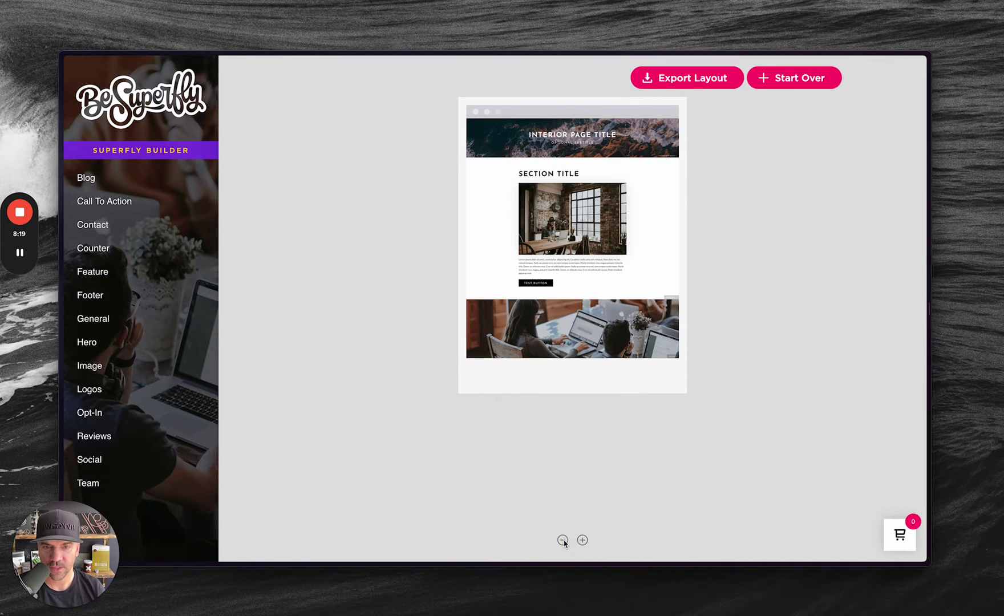
Add the Feature 7 blockquote section below the laptop photo
{"action": "mouse_move", "coordinate": [149, 277]}
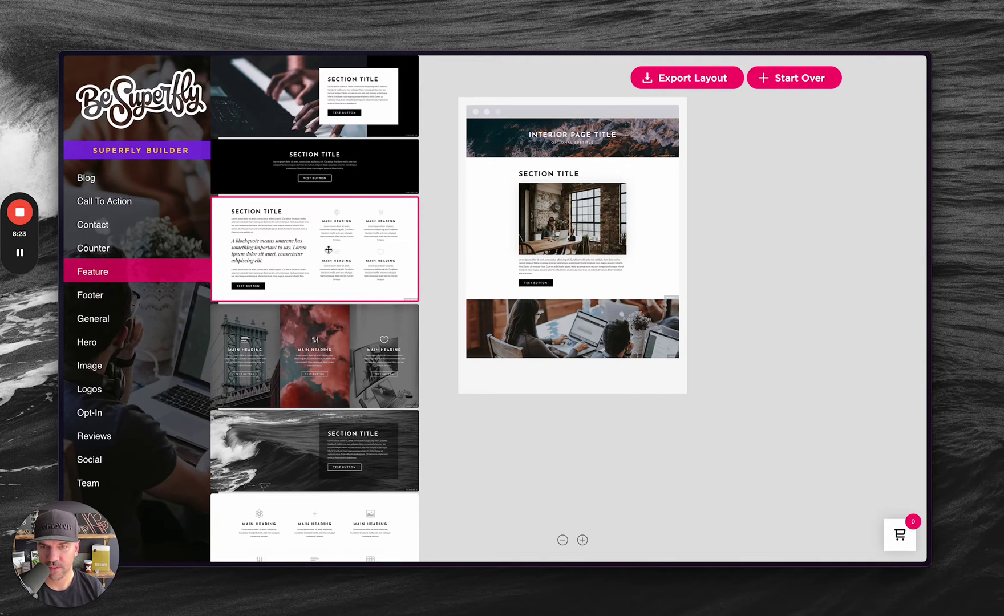
{"action": "scroll", "coordinate": [328, 249], "scroll_direction": "down", "scroll_amount": 10}
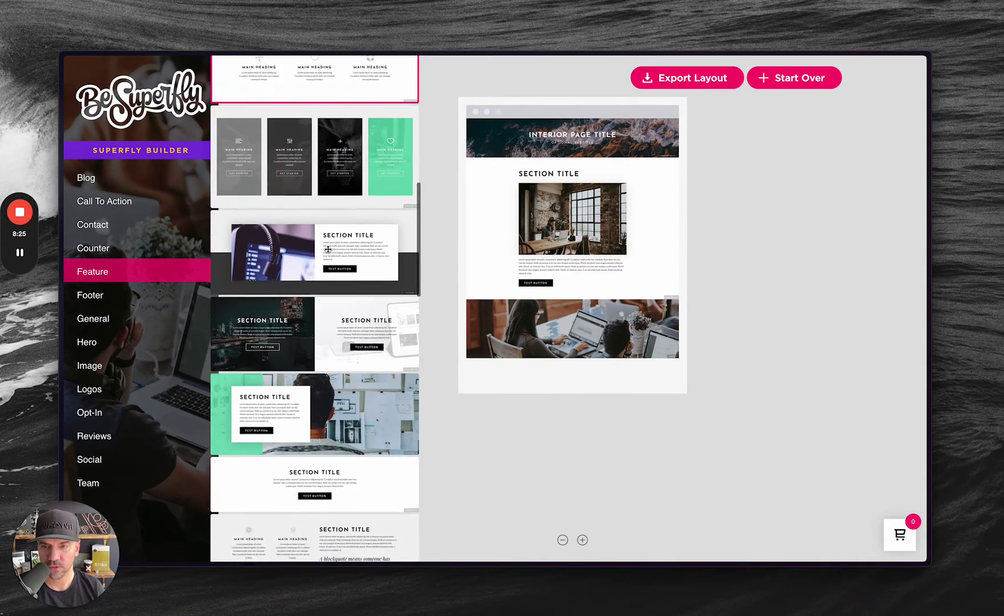
{"action": "scroll", "coordinate": [328, 249], "scroll_direction": "up", "scroll_amount": 5}
{"action": "scroll", "coordinate": [329, 250], "scroll_direction": "down", "scroll_amount": 10}
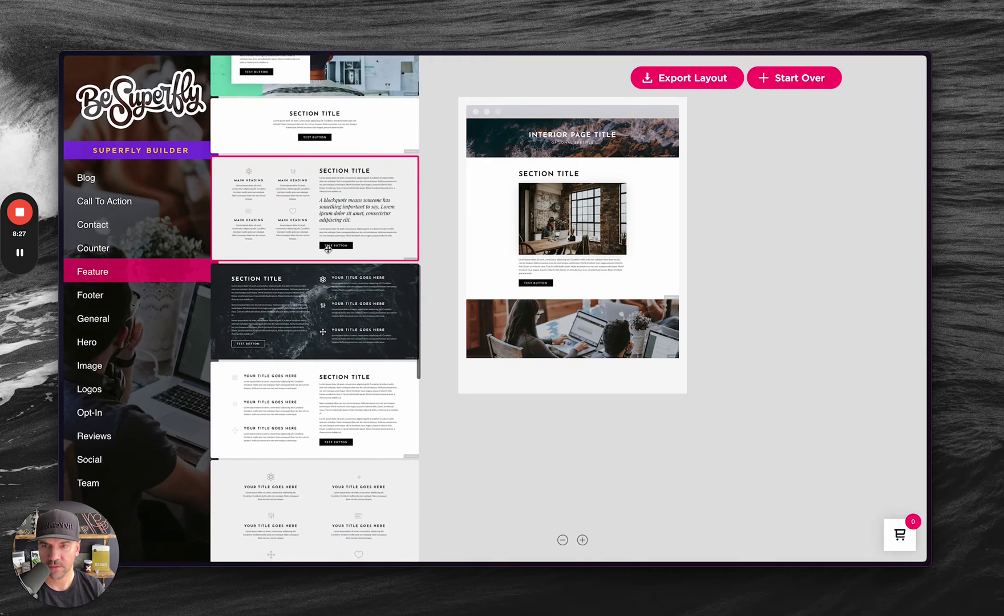
{"action": "scroll", "coordinate": [329, 250], "scroll_direction": "down", "scroll_amount": 8}
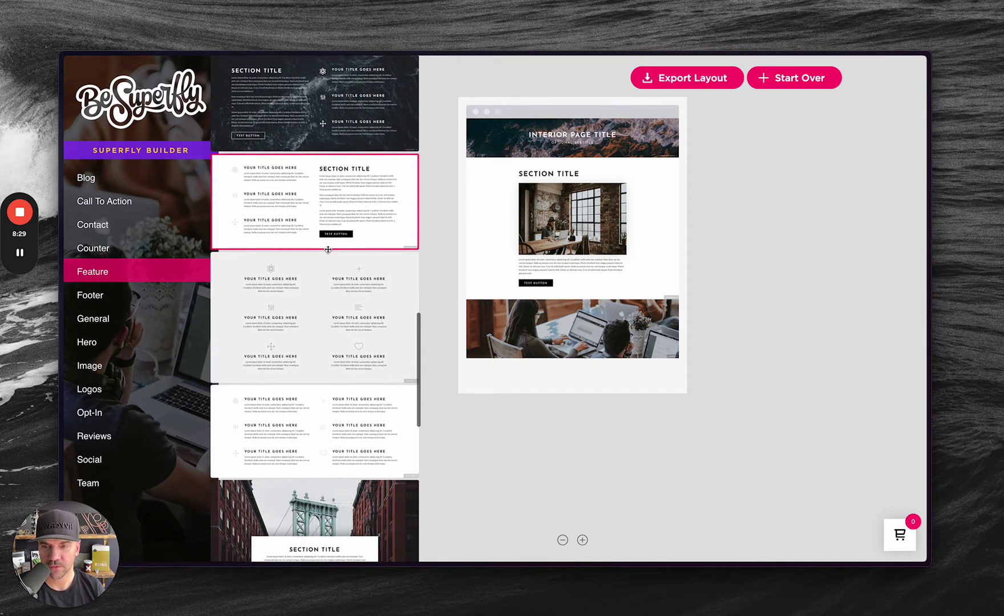
{"action": "scroll", "coordinate": [328, 250], "scroll_direction": "down", "scroll_amount": 5}
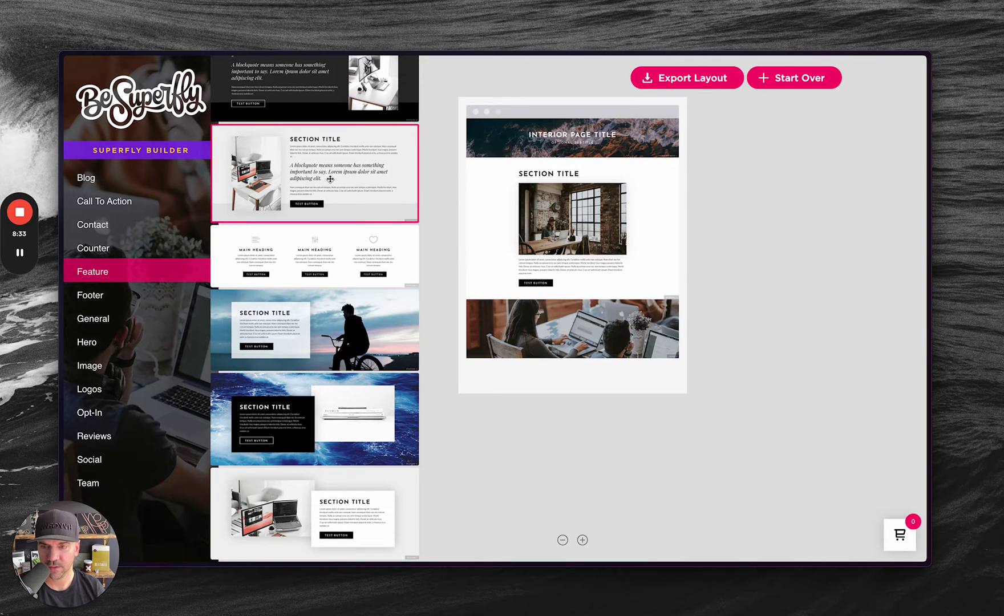
{"action": "left_click_drag", "start_coordinate": [330, 179], "coordinate": [591, 431]}
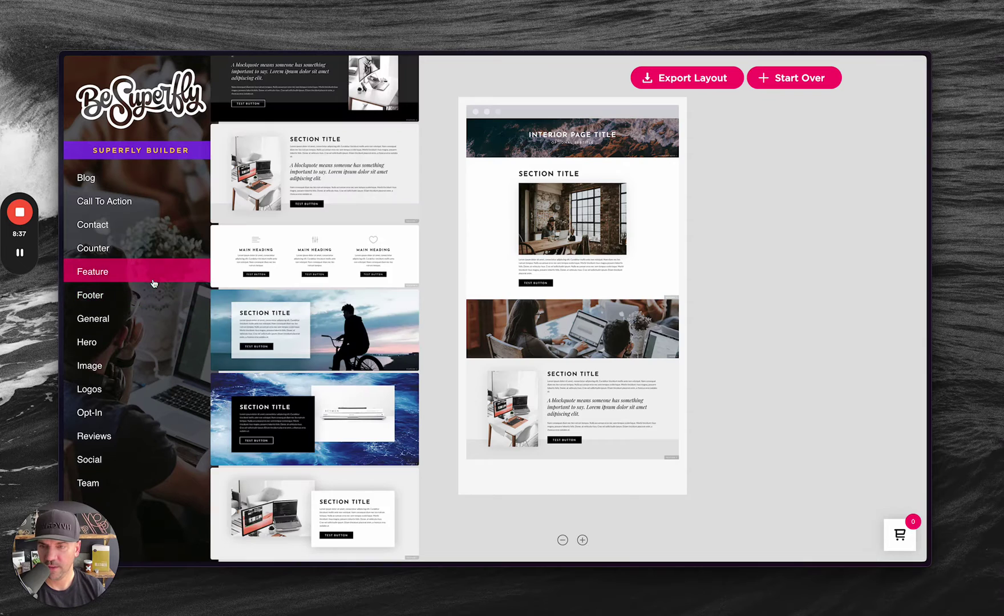
Add the three-column image-card Main Heading feature section at the bottom of the page
{"action": "scroll", "coordinate": [336, 303], "scroll_direction": "down", "scroll_amount": 10}
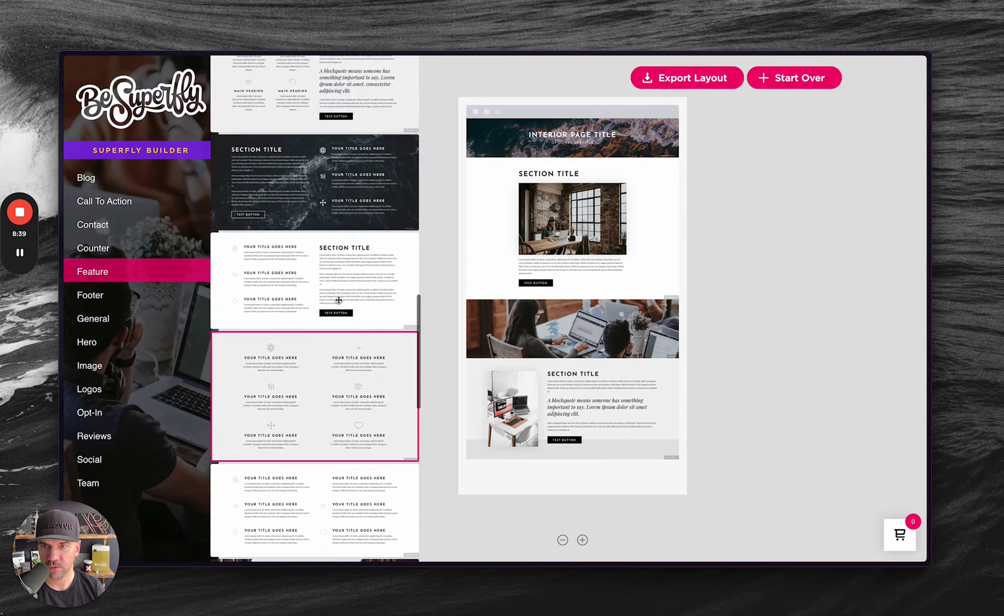
{"action": "scroll", "coordinate": [315, 308], "scroll_direction": "down", "scroll_amount": 5}
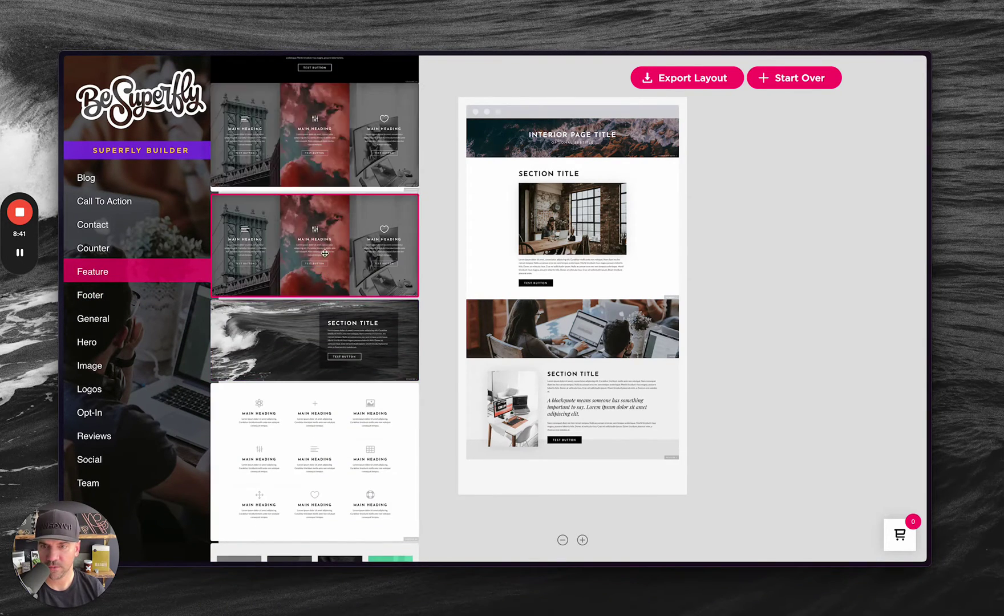
{"action": "left_click_drag", "start_coordinate": [316, 240], "coordinate": [580, 509]}
{"action": "scroll", "coordinate": [580, 502], "scroll_direction": "down", "scroll_amount": 1}
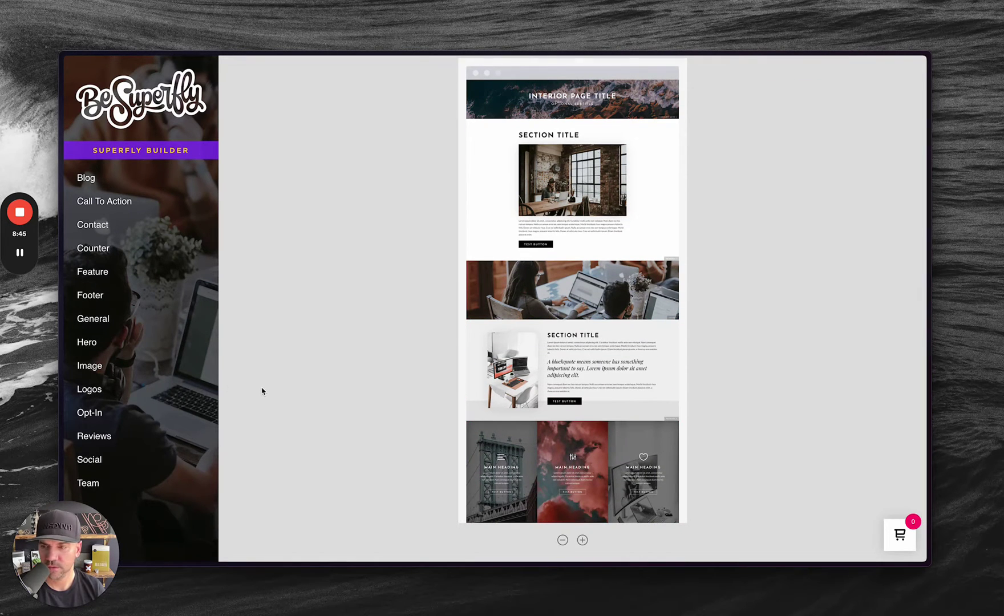
Add a social-icons strip at the page bottom and place the dark Reviews 2 testimonial above it
{"action": "left_click", "coordinate": [147, 390]}
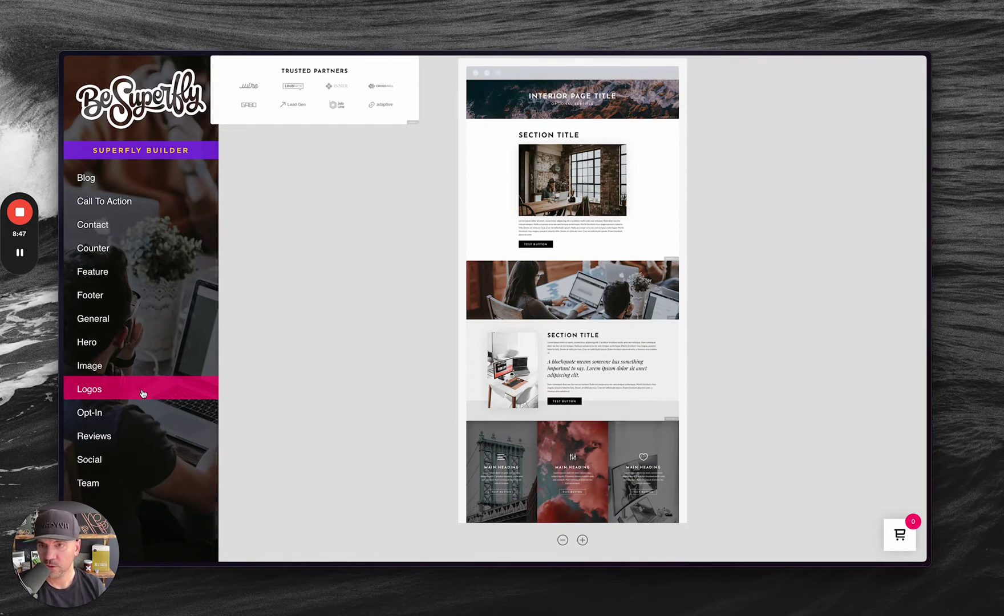
{"action": "mouse_move", "coordinate": [141, 475]}
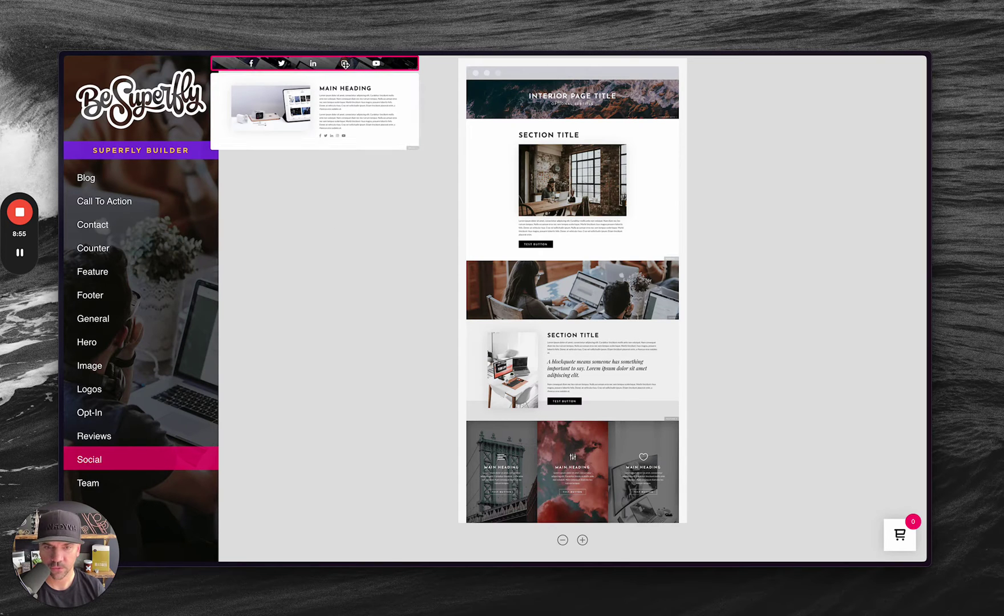
{"action": "left_click_drag", "start_coordinate": [346, 64], "coordinate": [607, 509]}
{"action": "left_click_drag", "start_coordinate": [574, 454], "coordinate": [576, 432]}
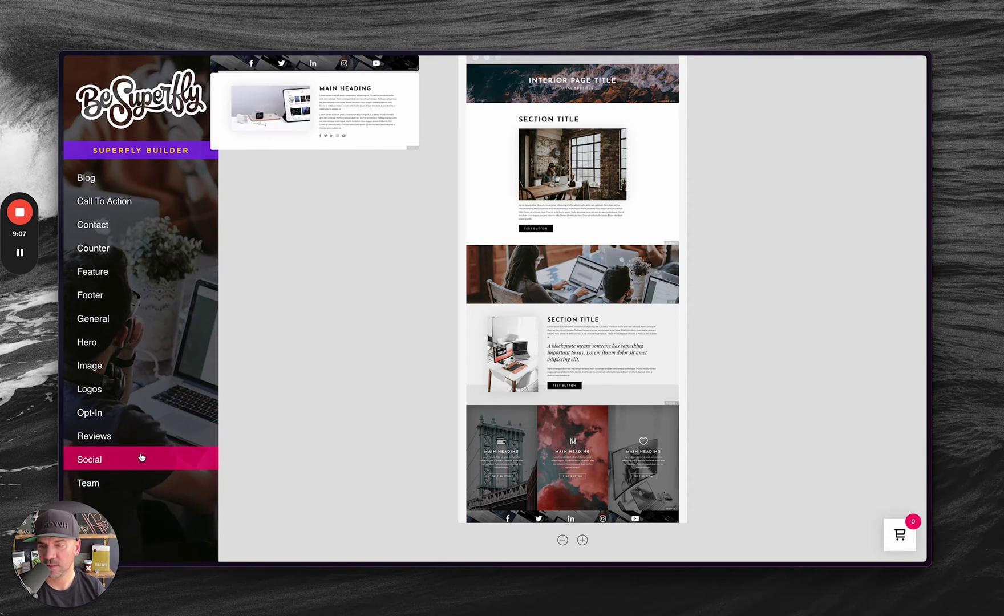
{"action": "mouse_move", "coordinate": [141, 444]}
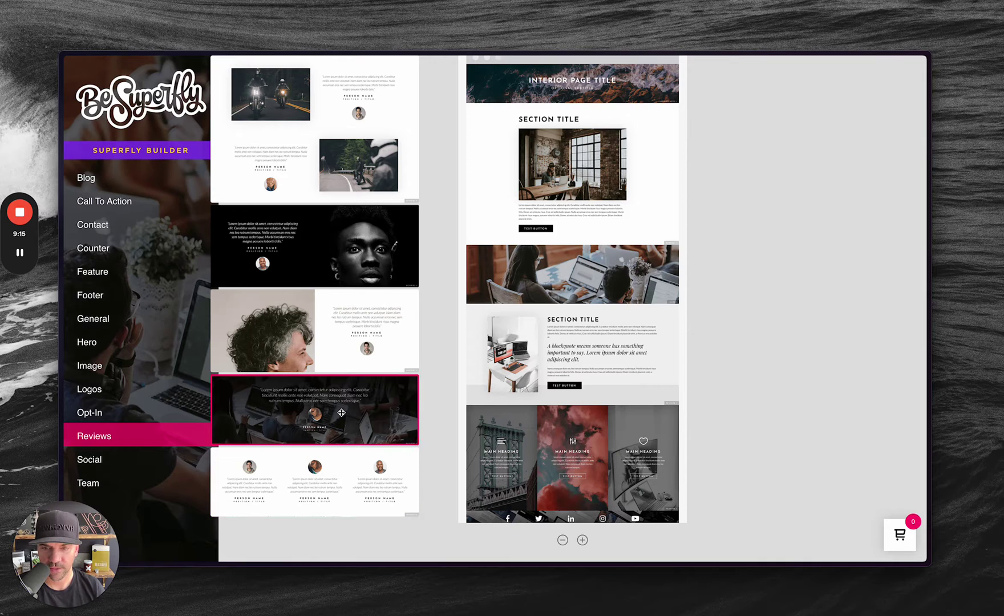
{"action": "left_click_drag", "start_coordinate": [341, 412], "coordinate": [600, 520]}
Insert the black three-column list section from General above the image columns
{"action": "scroll", "coordinate": [595, 483], "scroll_direction": "down", "scroll_amount": 3}
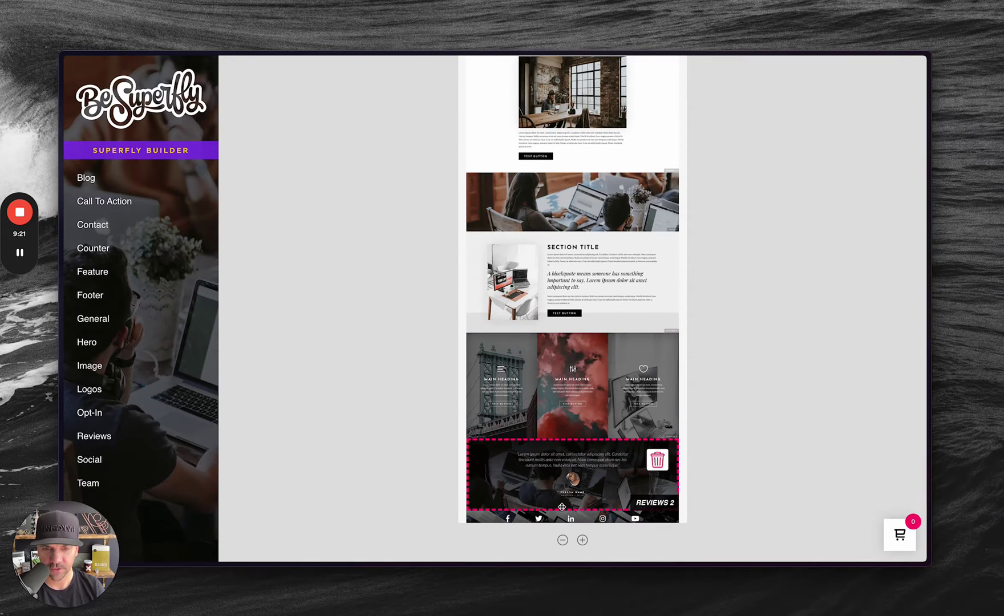
{"action": "mouse_move", "coordinate": [115, 272]}
{"action": "mouse_move", "coordinate": [119, 319]}
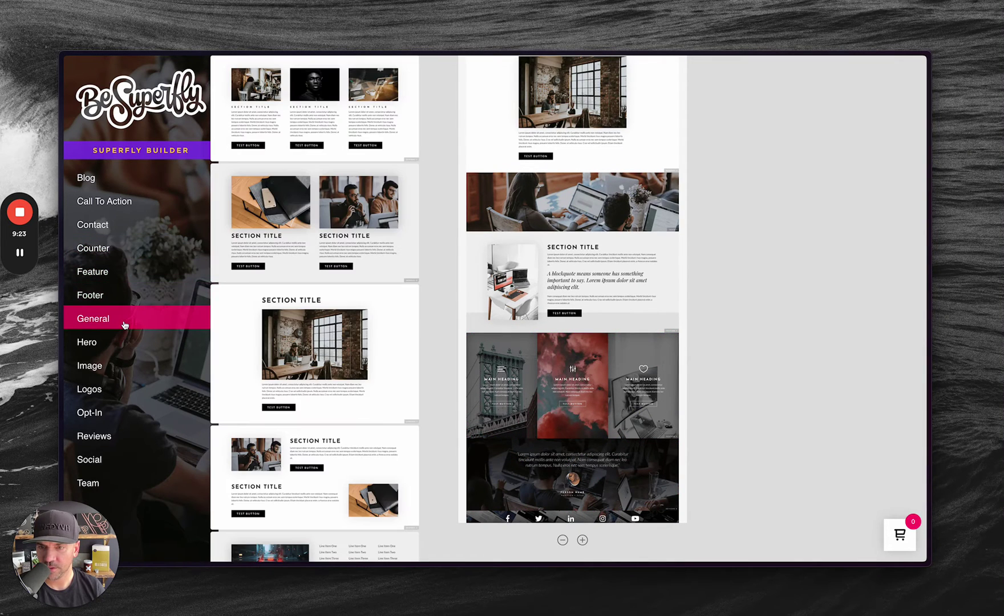
{"action": "scroll", "coordinate": [293, 395], "scroll_direction": "down", "scroll_amount": 3}
{"action": "scroll", "coordinate": [295, 396], "scroll_direction": "down", "scroll_amount": 5}
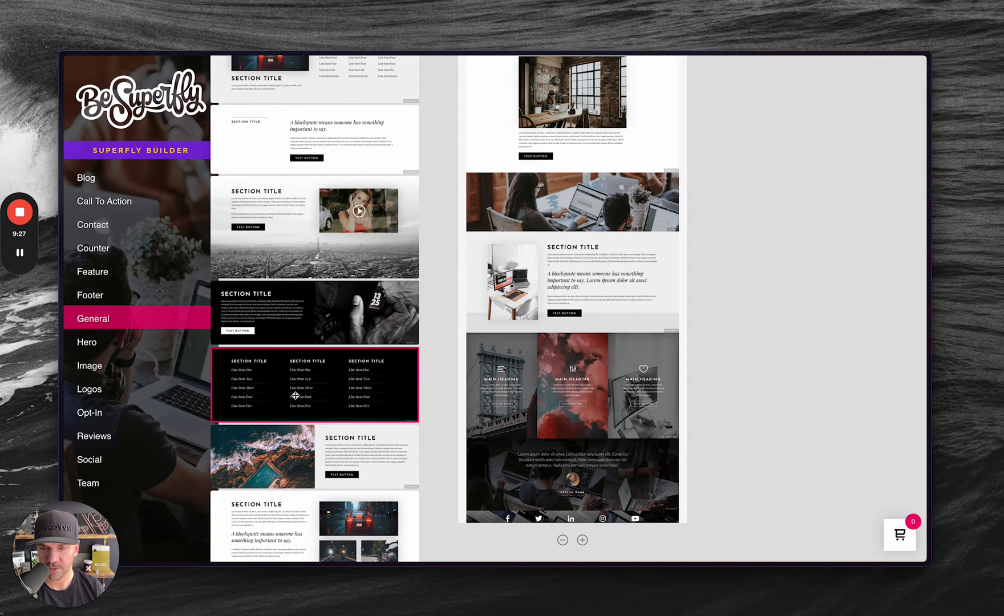
{"action": "scroll", "coordinate": [295, 395], "scroll_direction": "down", "scroll_amount": 4}
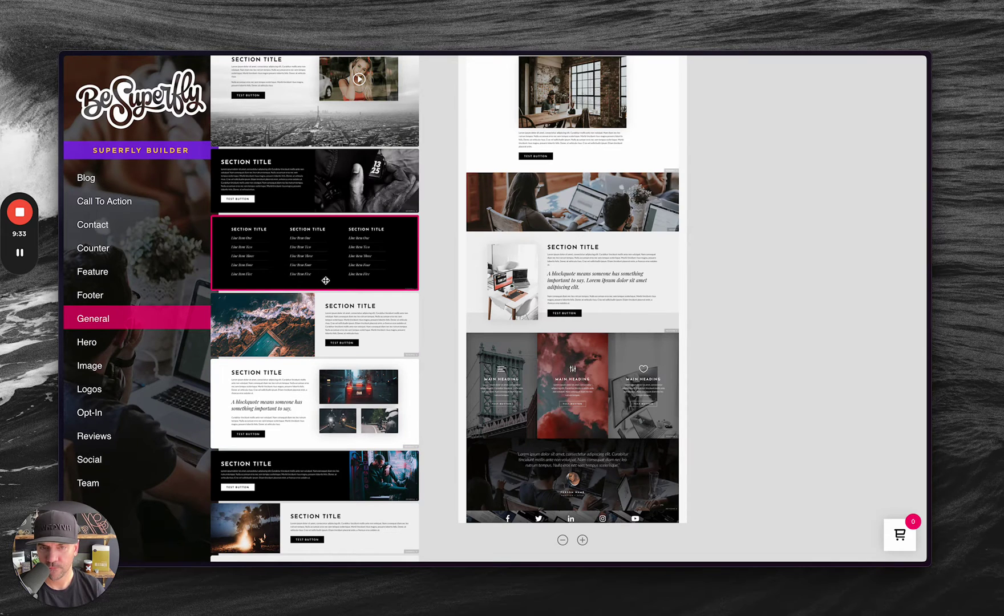
{"action": "left_click_drag", "start_coordinate": [273, 250], "coordinate": [562, 372]}
Add the white three-column icon feature section below the testimonial, just above the social strip
{"action": "mouse_move", "coordinate": [170, 325]}
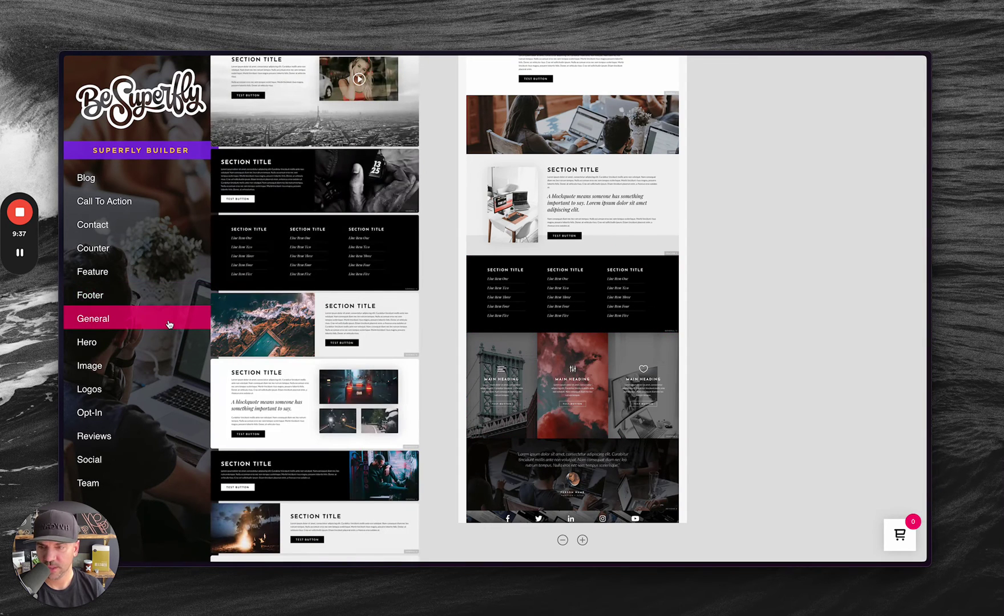
{"action": "mouse_move", "coordinate": [168, 272]}
{"action": "scroll", "coordinate": [307, 384], "scroll_direction": "up", "scroll_amount": 2}
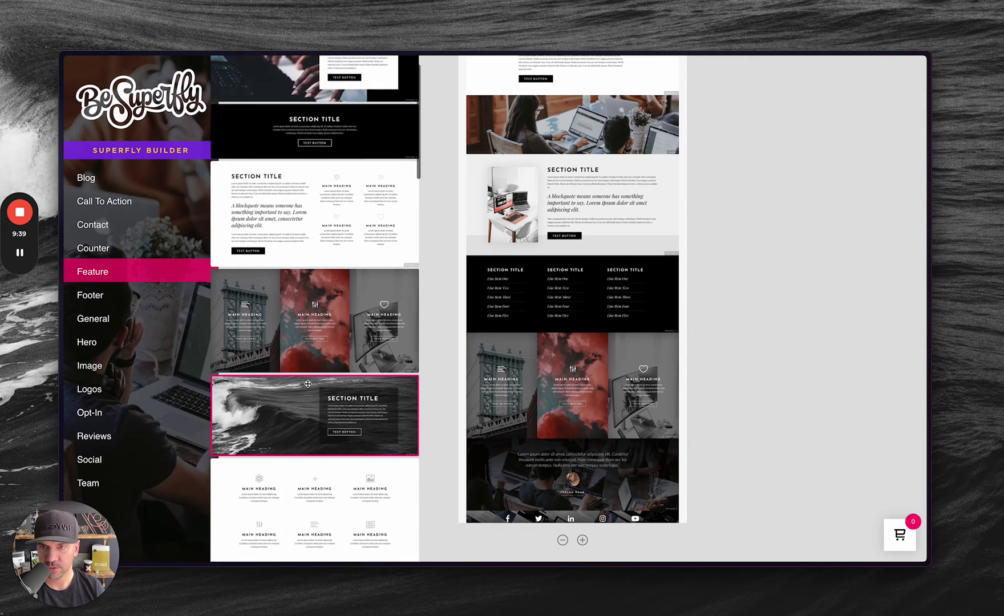
{"action": "scroll", "coordinate": [307, 384], "scroll_direction": "down", "scroll_amount": 5}
{"action": "scroll", "coordinate": [307, 384], "scroll_direction": "down", "scroll_amount": 5}
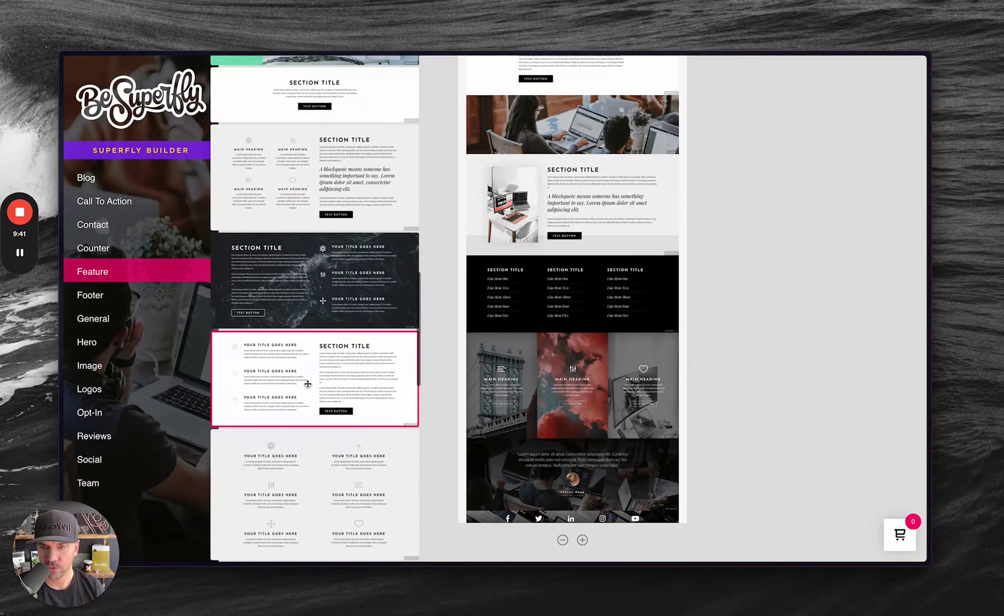
{"action": "scroll", "coordinate": [308, 383], "scroll_direction": "down", "scroll_amount": 10}
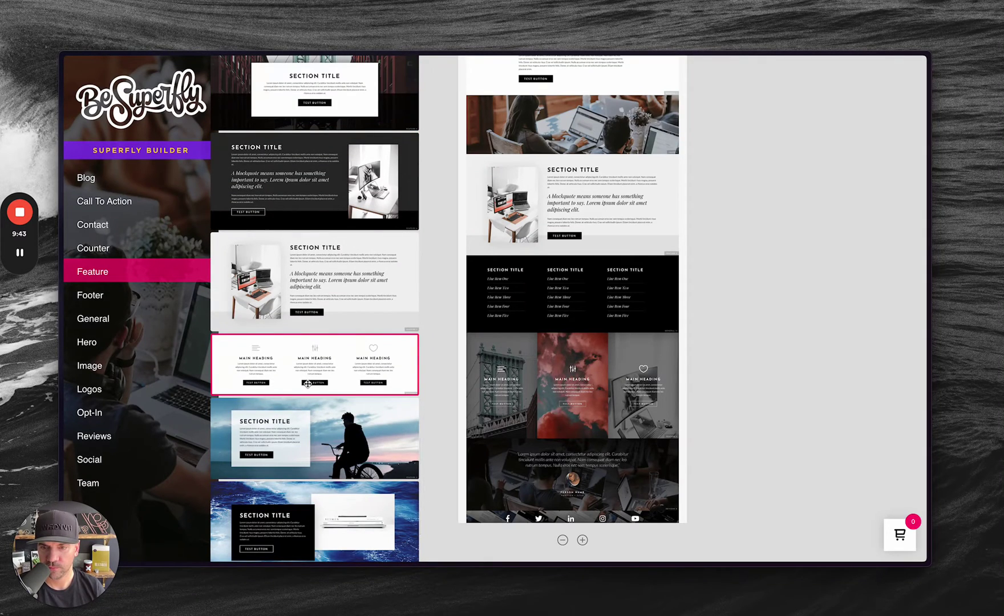
{"action": "left_click_drag", "start_coordinate": [313, 368], "coordinate": [577, 400]}
{"action": "scroll", "coordinate": [573, 474], "scroll_direction": "down", "scroll_amount": 2}
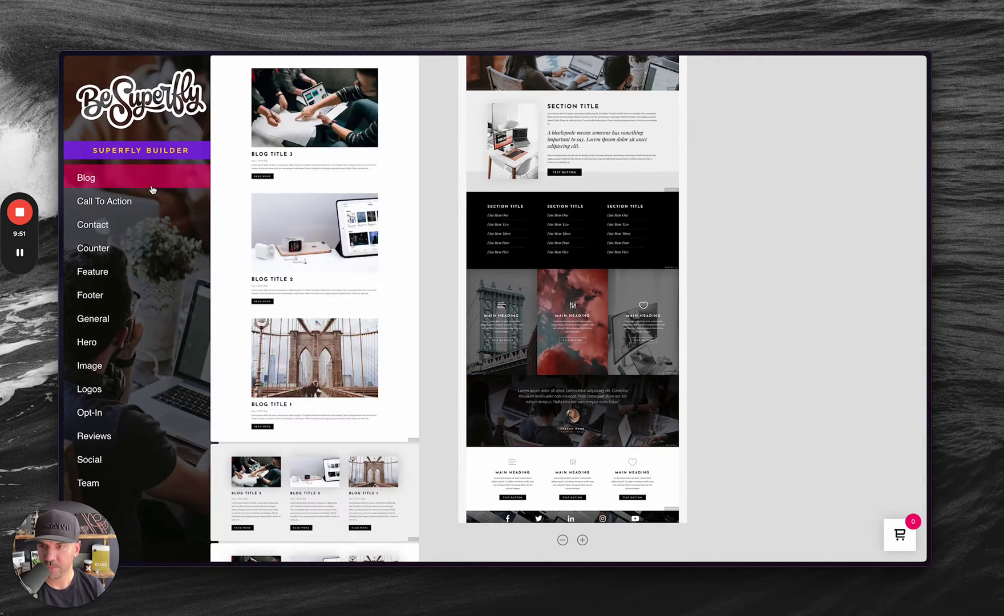
Add a Call To Action section and the dark Phoenix Footer 4, with the CTA above the footer
{"action": "mouse_move", "coordinate": [166, 203]}
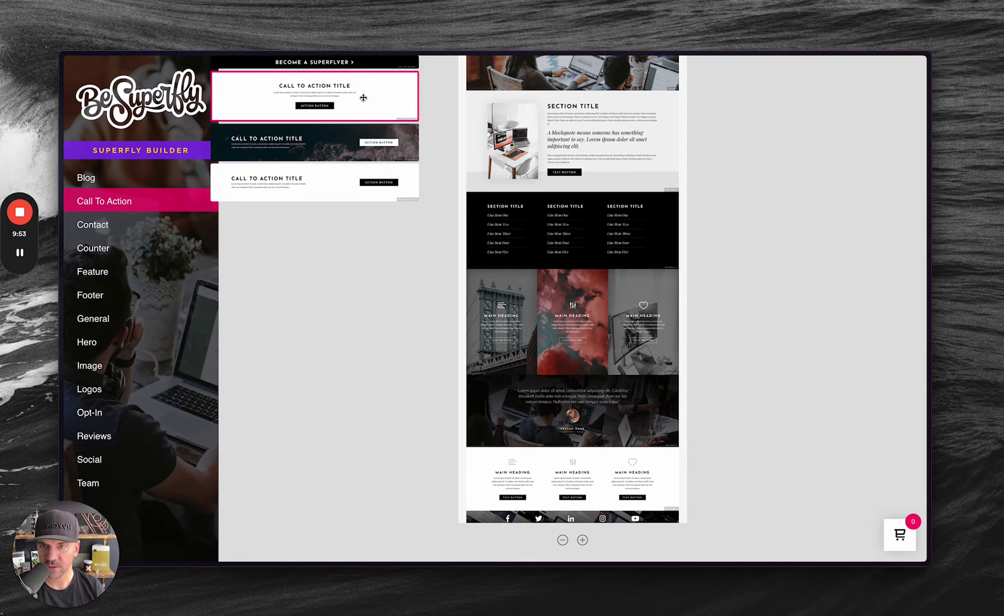
{"action": "left_click_drag", "start_coordinate": [359, 99], "coordinate": [624, 516]}
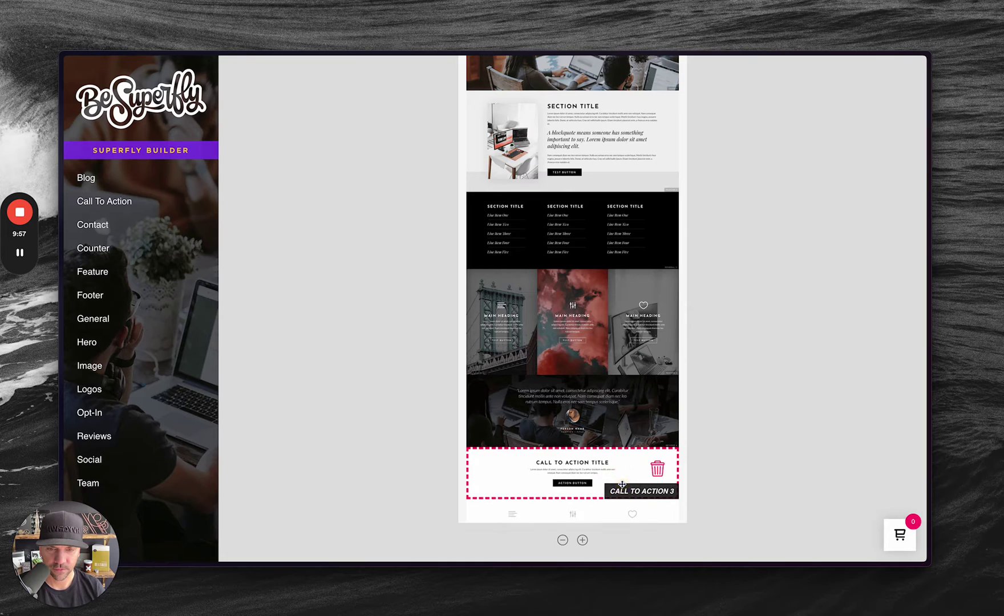
{"action": "scroll", "coordinate": [622, 485], "scroll_direction": "down", "scroll_amount": 1}
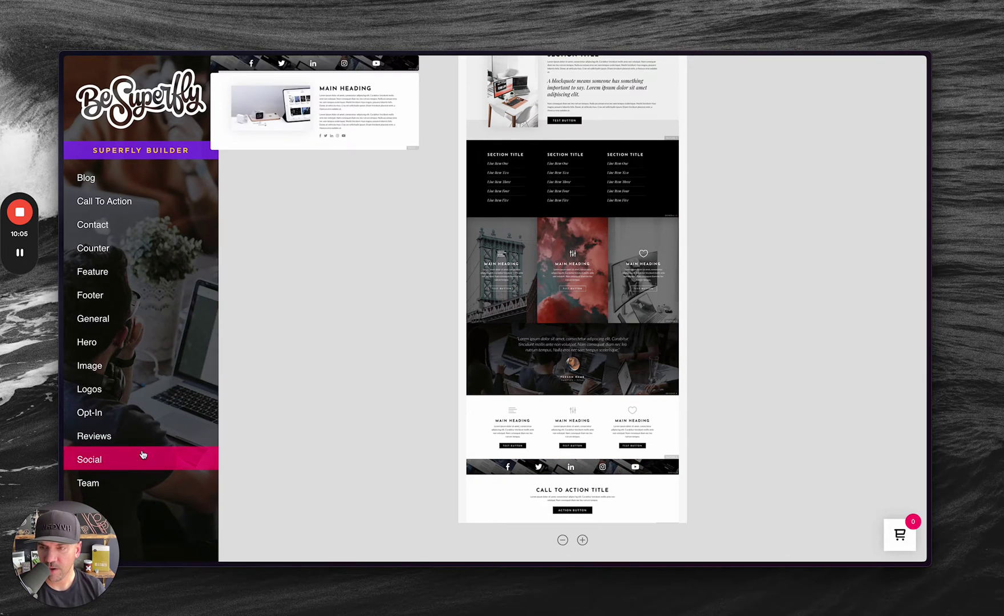
{"action": "mouse_move", "coordinate": [138, 296]}
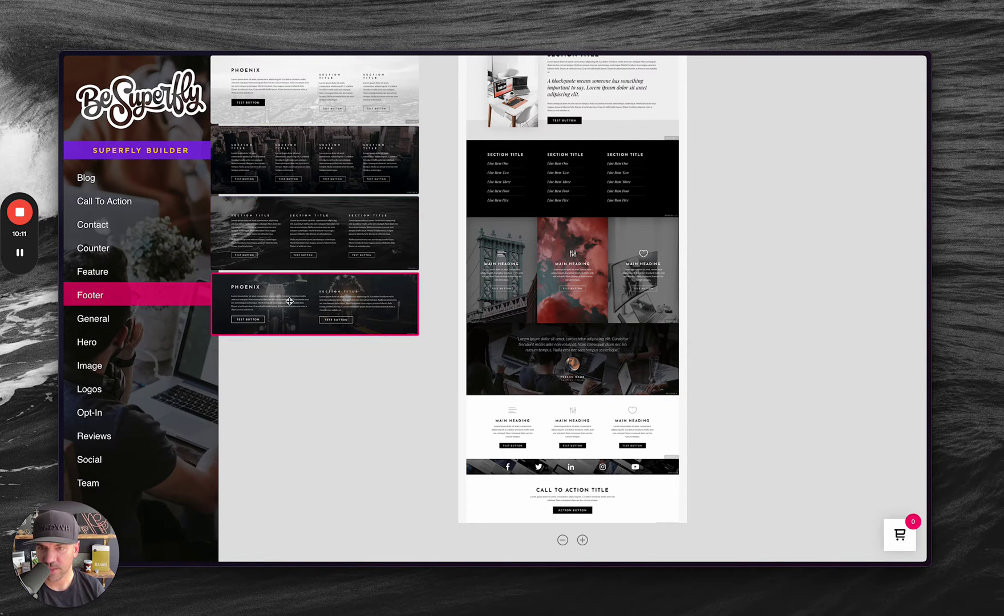
{"action": "left_click_drag", "start_coordinate": [290, 301], "coordinate": [572, 432]}
{"action": "left_click_drag", "start_coordinate": [558, 495], "coordinate": [565, 425]}
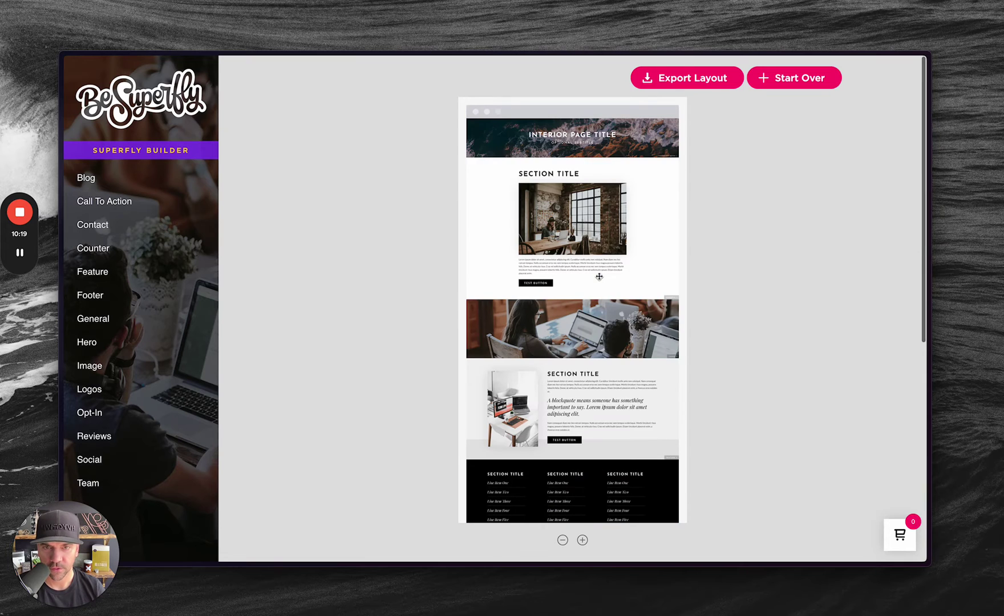
Export the assembled Superfly page as a downloadable layout JSON file
{"action": "scroll", "coordinate": [565, 330], "scroll_direction": "down", "scroll_amount": 10}
{"action": "scroll", "coordinate": [565, 330], "scroll_direction": "down", "scroll_amount": 3}
{"action": "scroll", "coordinate": [644, 147], "scroll_direction": "up", "scroll_amount": 15}
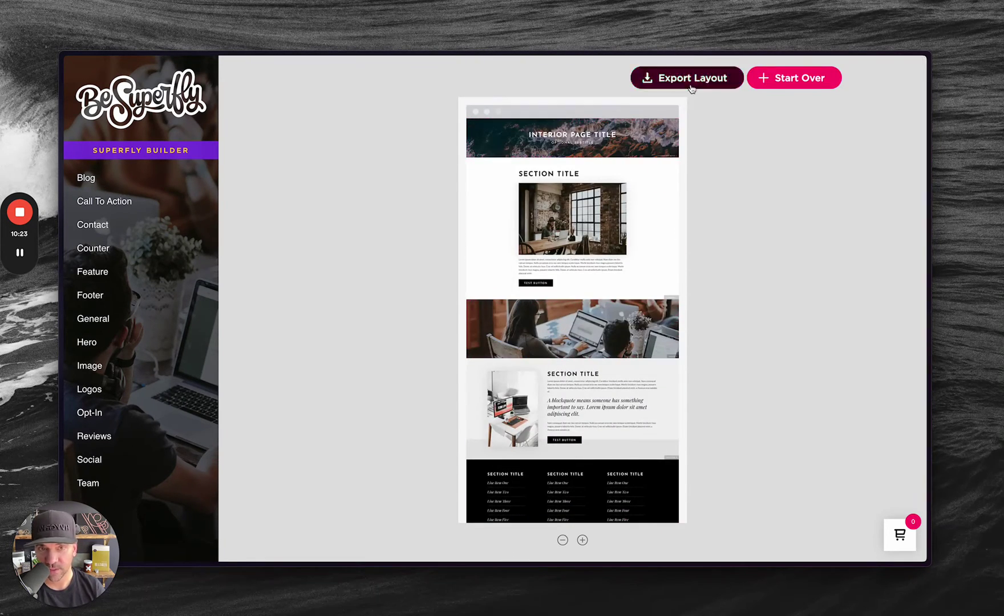
{"action": "left_click", "coordinate": [692, 82]}
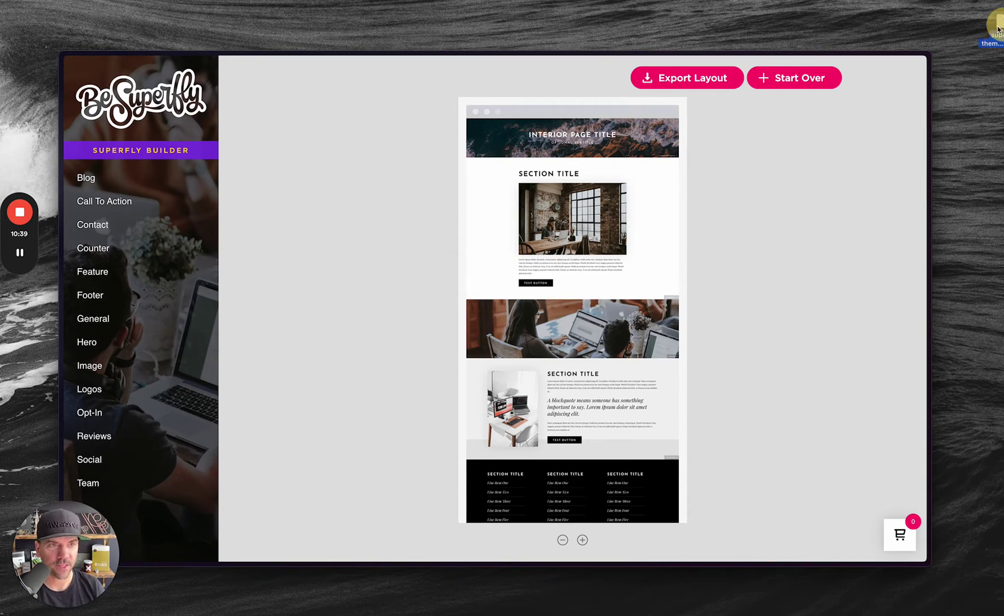
Delete the top sections: interior hero, image, Feature 7, black section-title list and image columns
{"action": "left_click", "coordinate": [971, 46]}
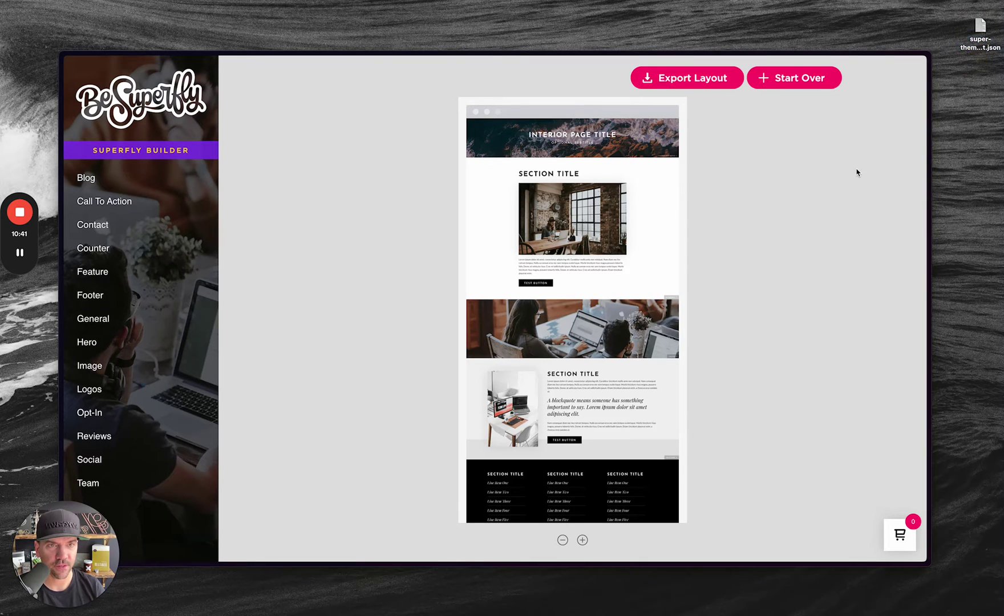
{"action": "left_click", "coordinate": [789, 179]}
{"action": "left_click", "coordinate": [659, 139]}
{"action": "left_click", "coordinate": [659, 139]}
{"action": "left_click", "coordinate": [659, 139]}
{"action": "left_click", "coordinate": [659, 139]}
{"action": "left_click", "coordinate": [659, 139]}
{"action": "left_click", "coordinate": [658, 139]}
Delete the remaining sections through the footer, start over, and switch to the Phoenix Divi window
{"action": "left_click", "coordinate": [659, 139]}
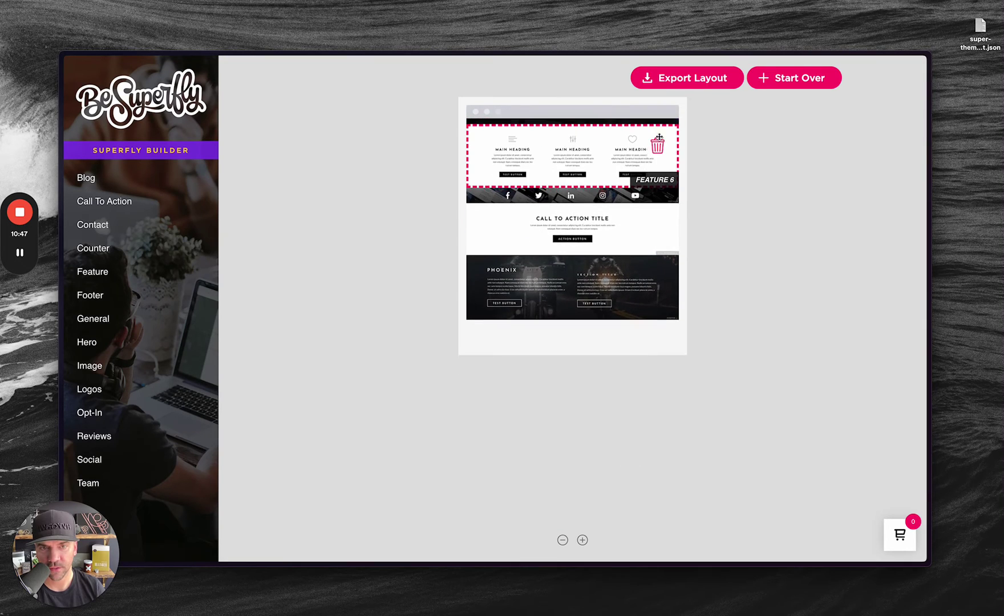
{"action": "left_click", "coordinate": [659, 139]}
{"action": "left_click", "coordinate": [659, 139]}
{"action": "left_click", "coordinate": [659, 140]}
{"action": "left_click", "coordinate": [659, 139]}
{"action": "left_click", "coordinate": [659, 139]}
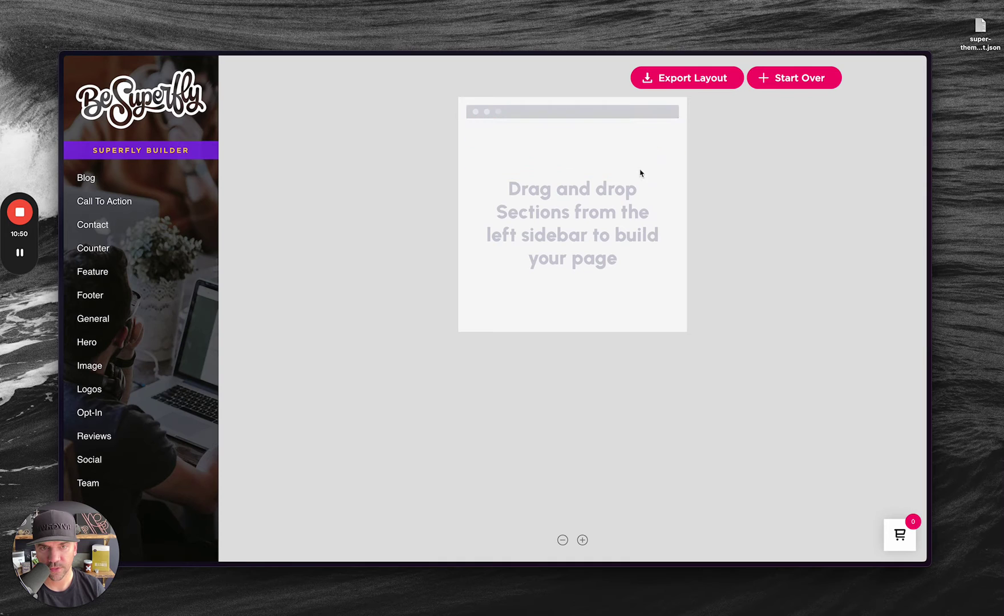
{"action": "left_click", "coordinate": [799, 84]}
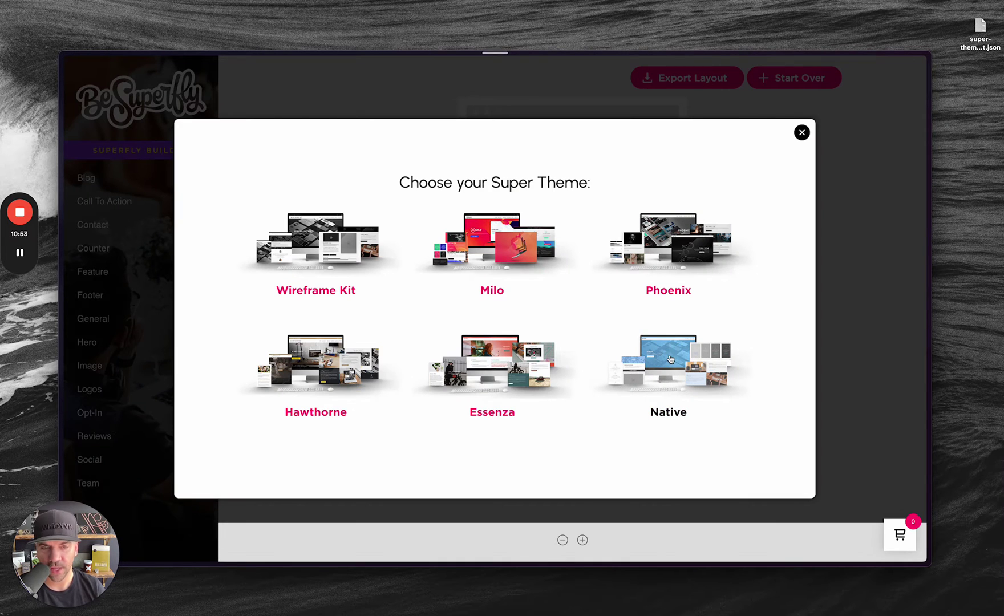
{"action": "key", "text": "alt+Tab"}
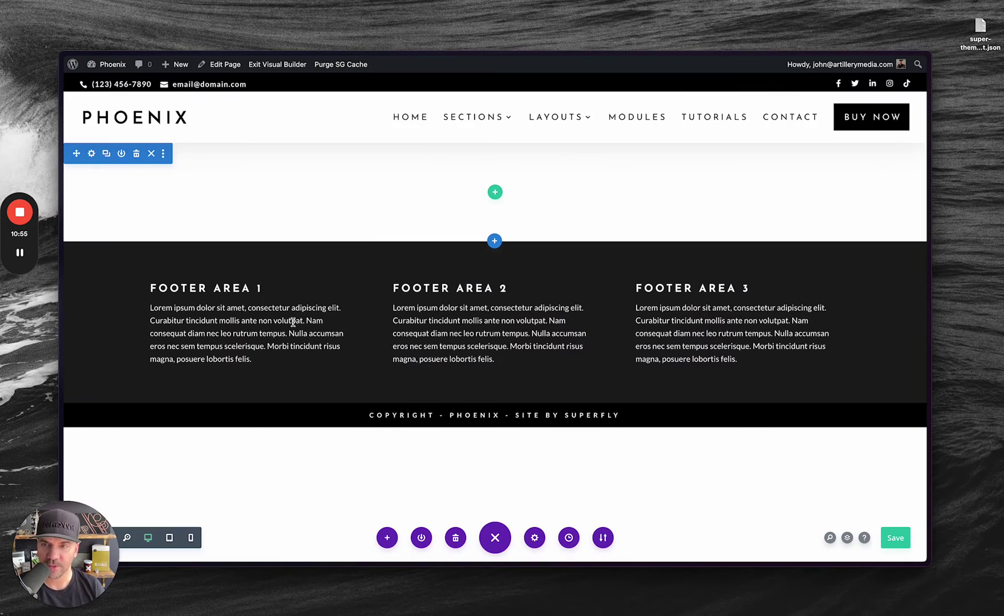
Import super-theme-builder-layout.json via Portability, then save and exit the Visual Builder
{"action": "left_click", "coordinate": [604, 538]}
{"action": "left_click", "coordinate": [574, 399]}
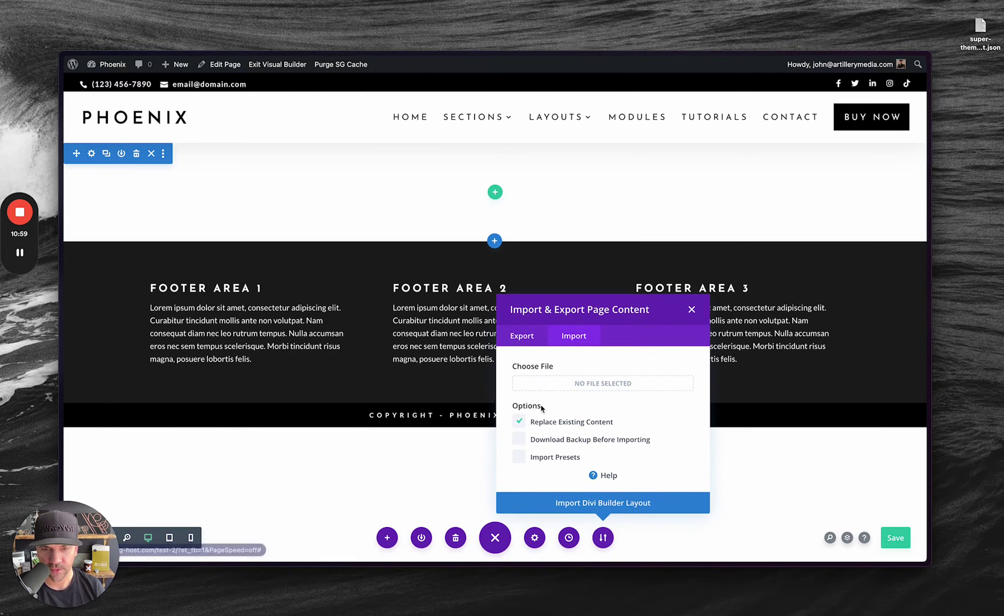
{"action": "left_click", "coordinate": [601, 391]}
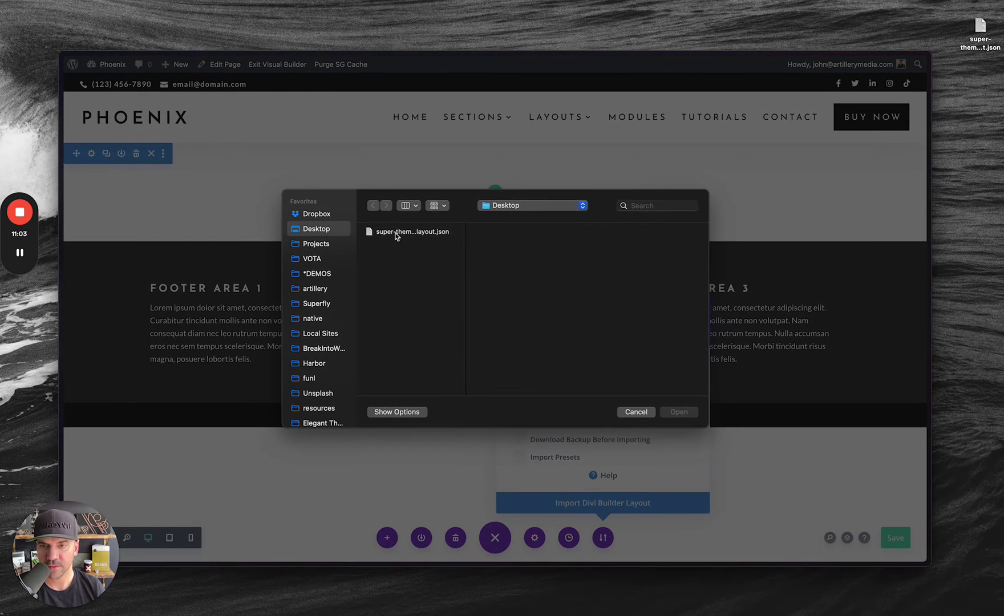
{"action": "left_click", "coordinate": [400, 232]}
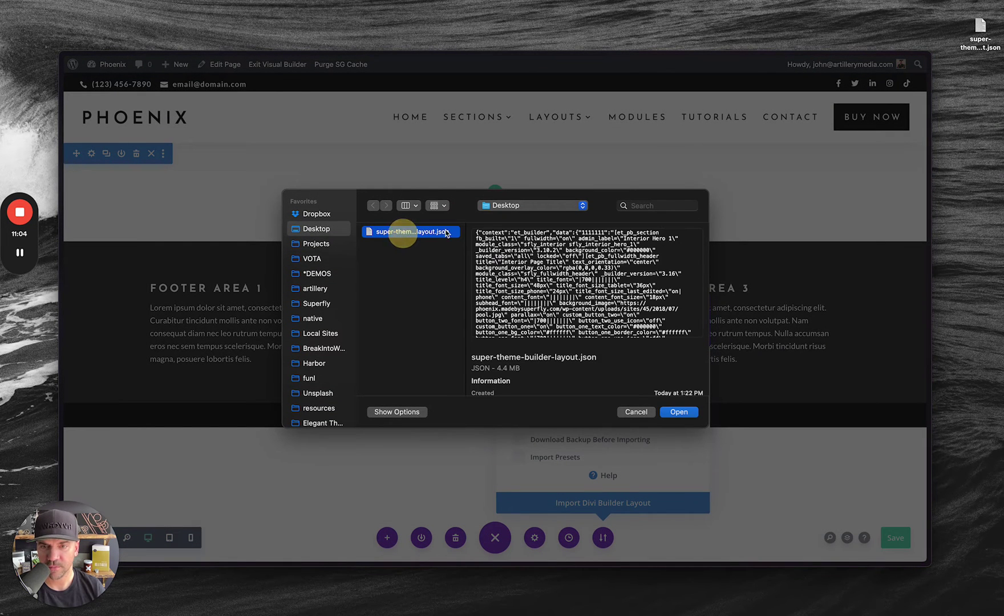
{"action": "left_click", "coordinate": [679, 412]}
{"action": "left_click", "coordinate": [610, 504]}
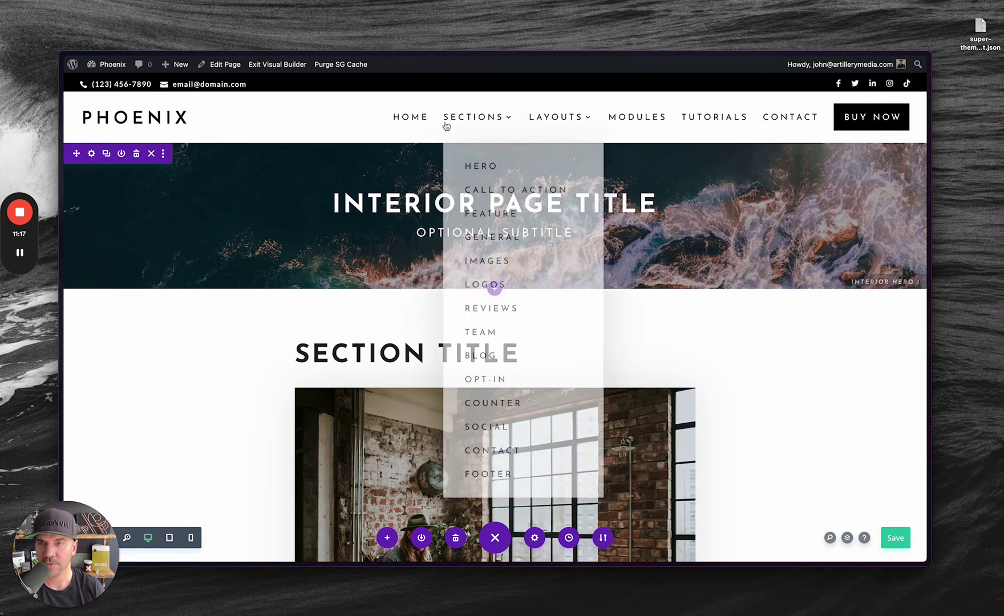
{"action": "left_click", "coordinate": [285, 64]}
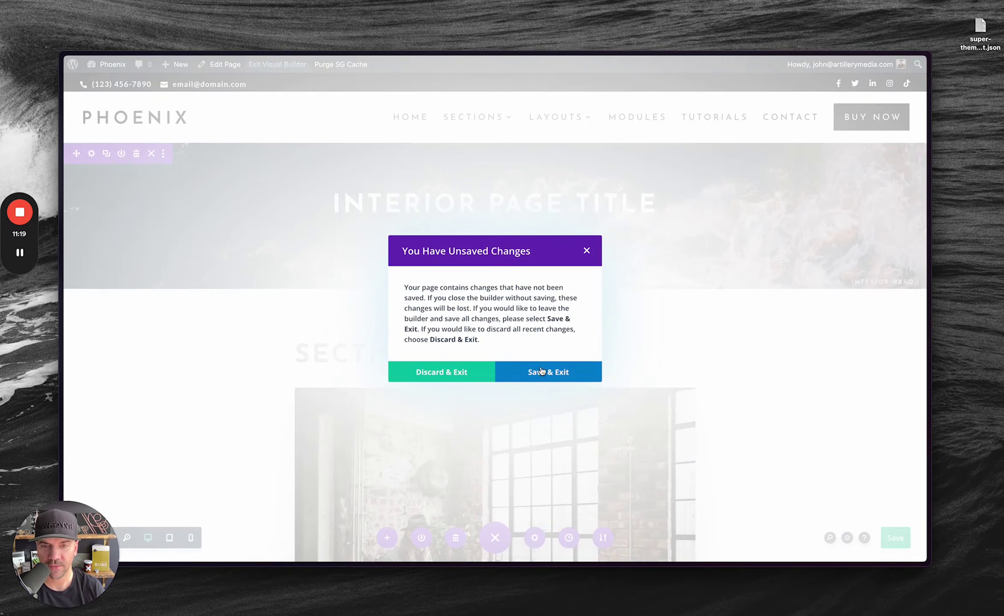
{"action": "left_click", "coordinate": [541, 370]}
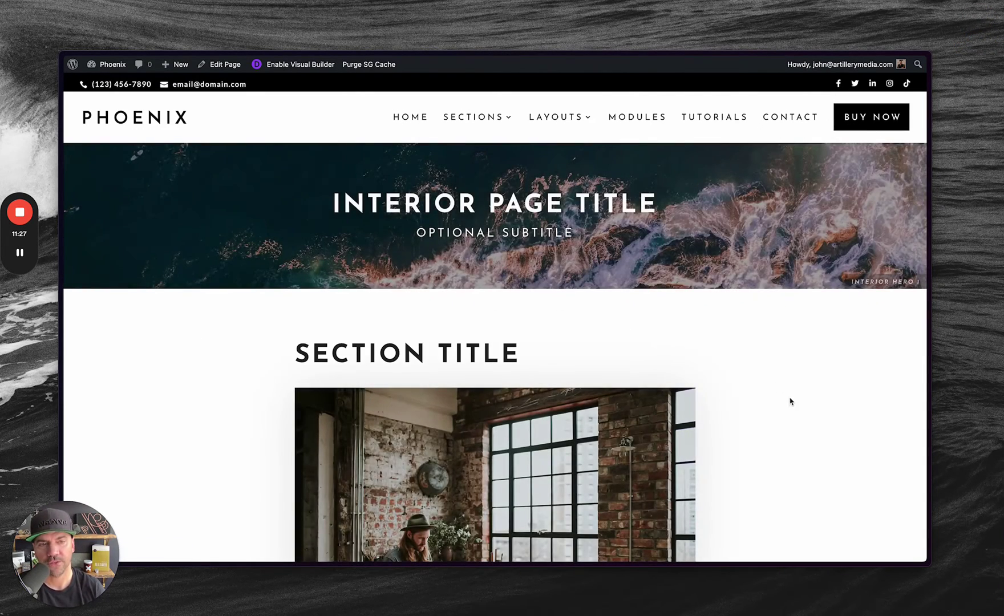
Scroll through the imported TEST page's sections at full desktop width
{"action": "scroll", "coordinate": [790, 401], "scroll_direction": "down", "scroll_amount": 8}
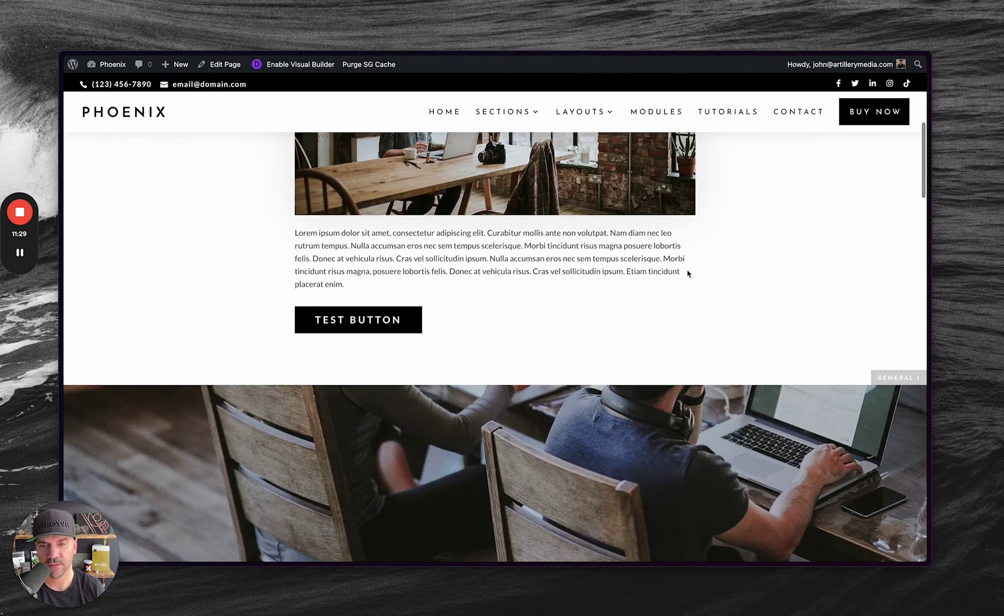
{"action": "left_click", "coordinate": [578, 327]}
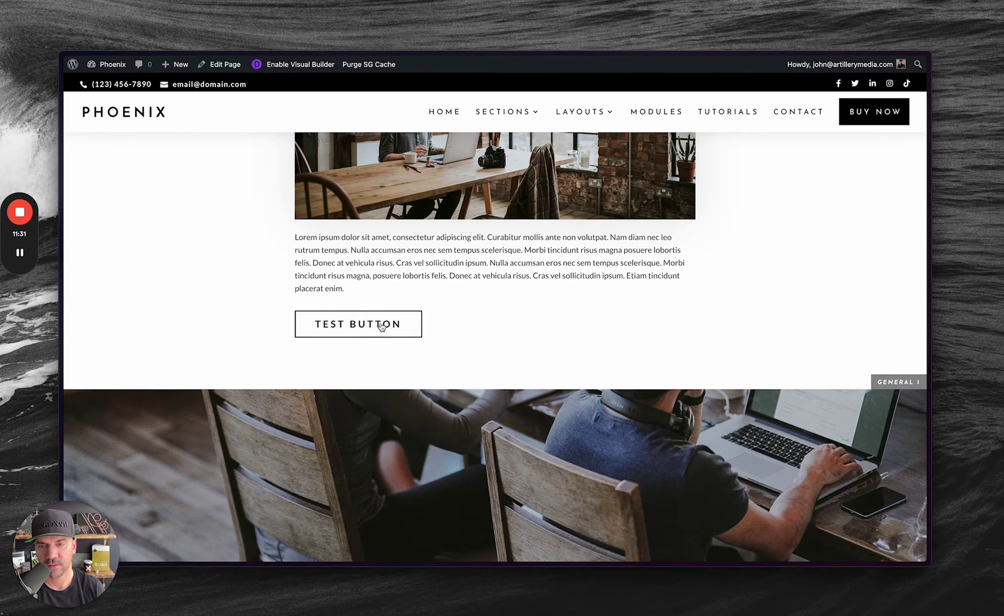
{"action": "scroll", "coordinate": [532, 354], "scroll_direction": "down", "scroll_amount": 12}
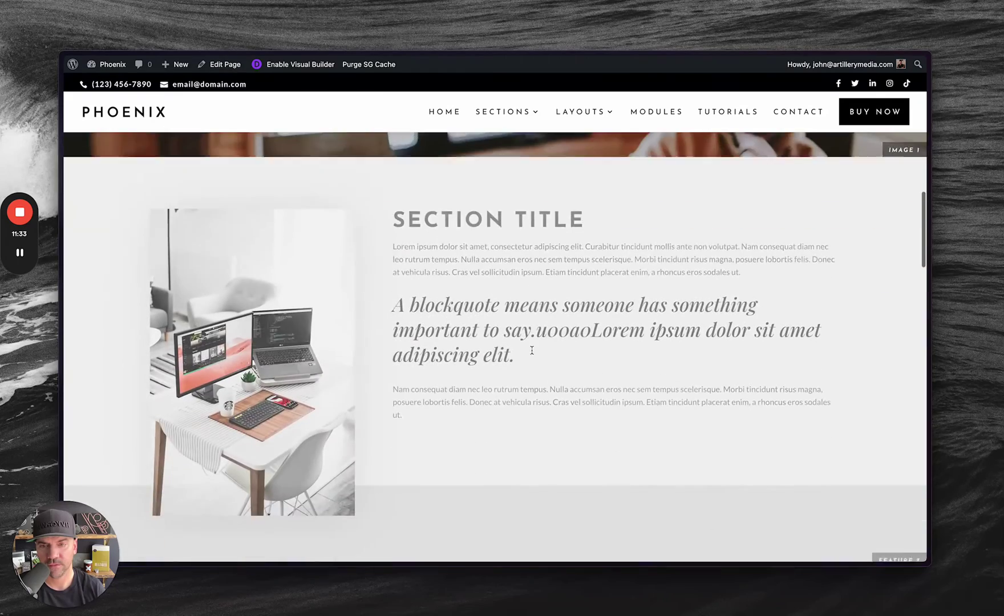
{"action": "scroll", "coordinate": [533, 354], "scroll_direction": "down", "scroll_amount": 10}
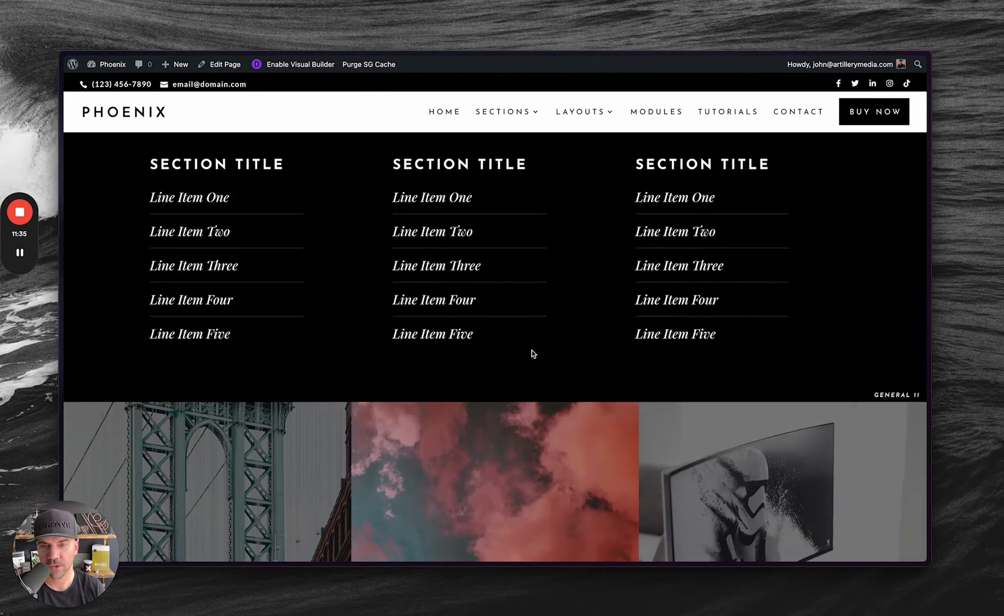
{"action": "scroll", "coordinate": [532, 354], "scroll_direction": "down", "scroll_amount": 2}
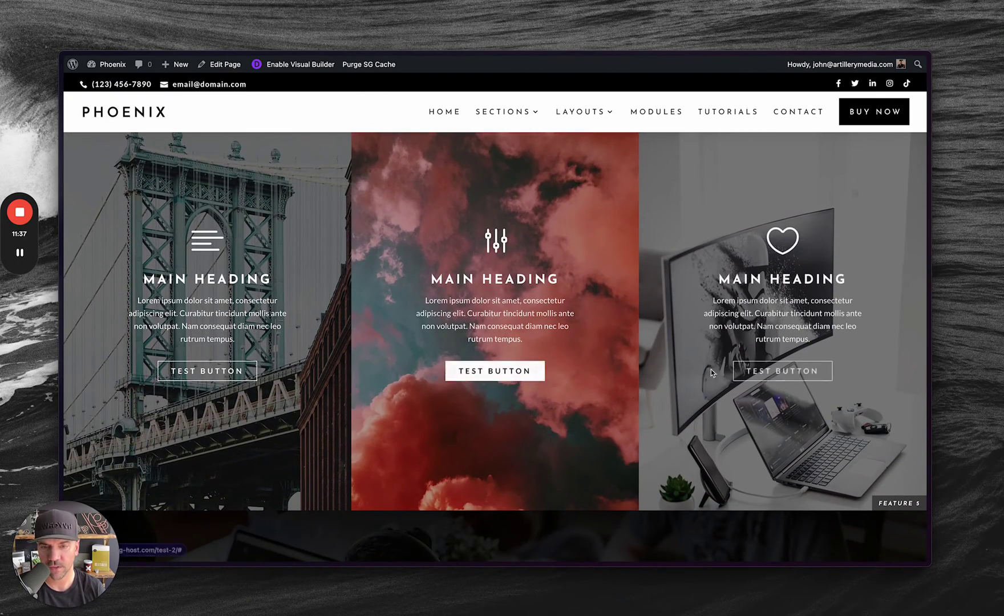
{"action": "scroll", "coordinate": [526, 405], "scroll_direction": "down", "scroll_amount": 7}
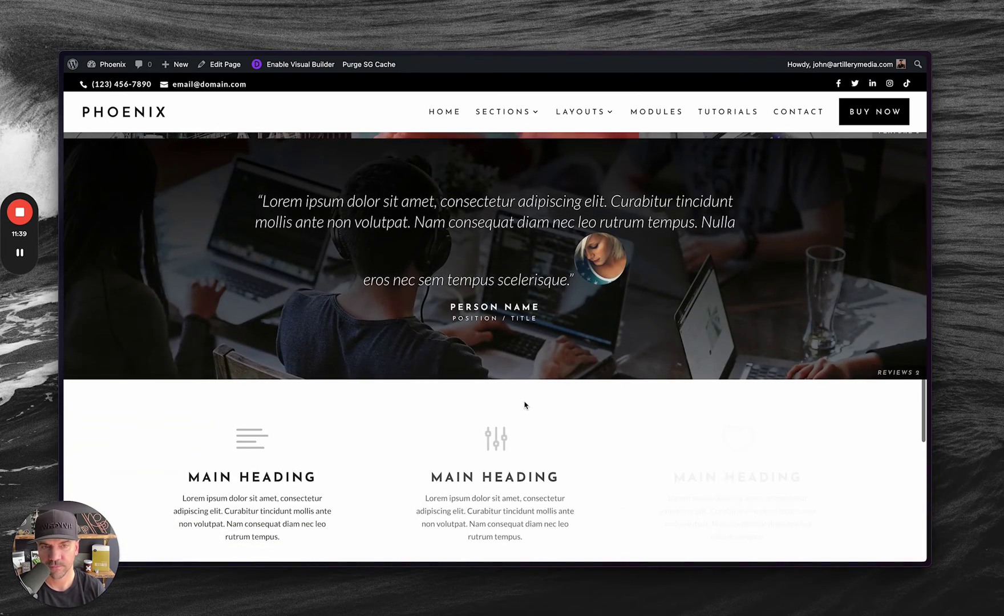
{"action": "scroll", "coordinate": [525, 405], "scroll_direction": "down", "scroll_amount": 10}
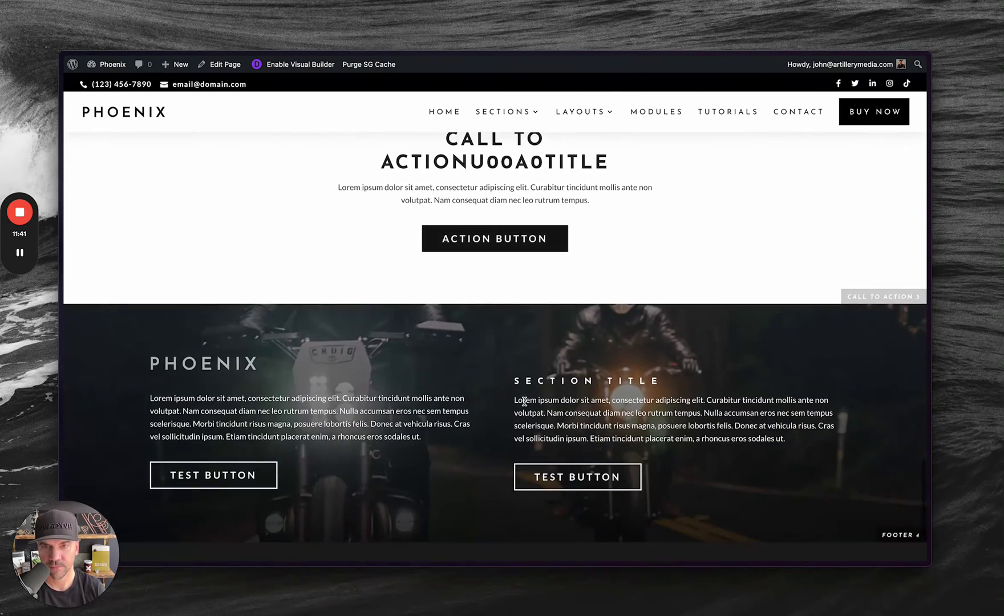
{"action": "scroll", "coordinate": [524, 401], "scroll_direction": "down", "scroll_amount": 3}
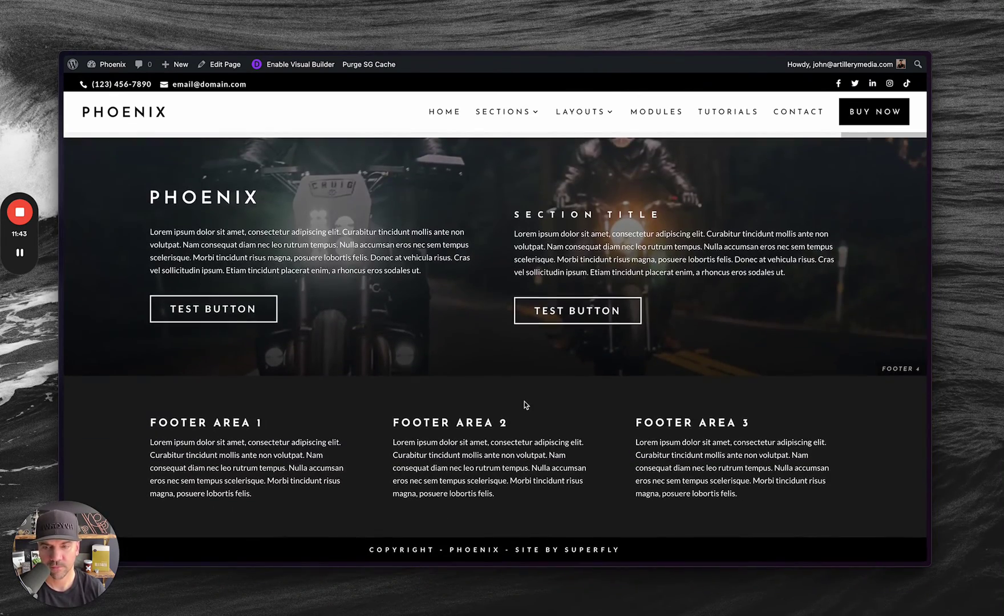
{"action": "scroll", "coordinate": [525, 405], "scroll_direction": "up", "scroll_amount": 20}
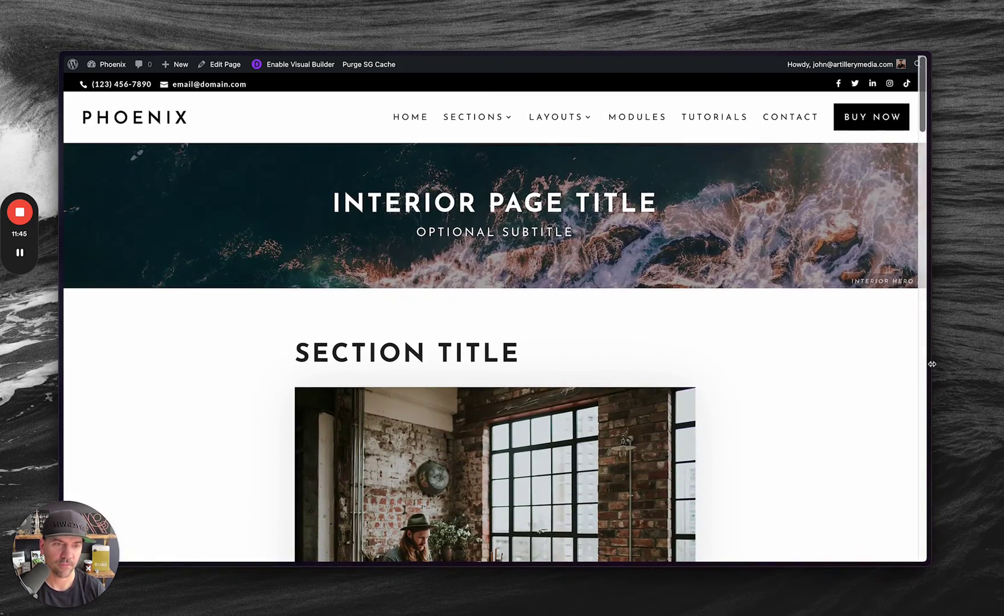
Narrow the browser to preview the mobile layout, then restore full width
{"action": "left_click_drag", "start_coordinate": [932, 364], "coordinate": [432, 378]}
{"action": "scroll", "coordinate": [315, 359], "scroll_direction": "down", "scroll_amount": 15}
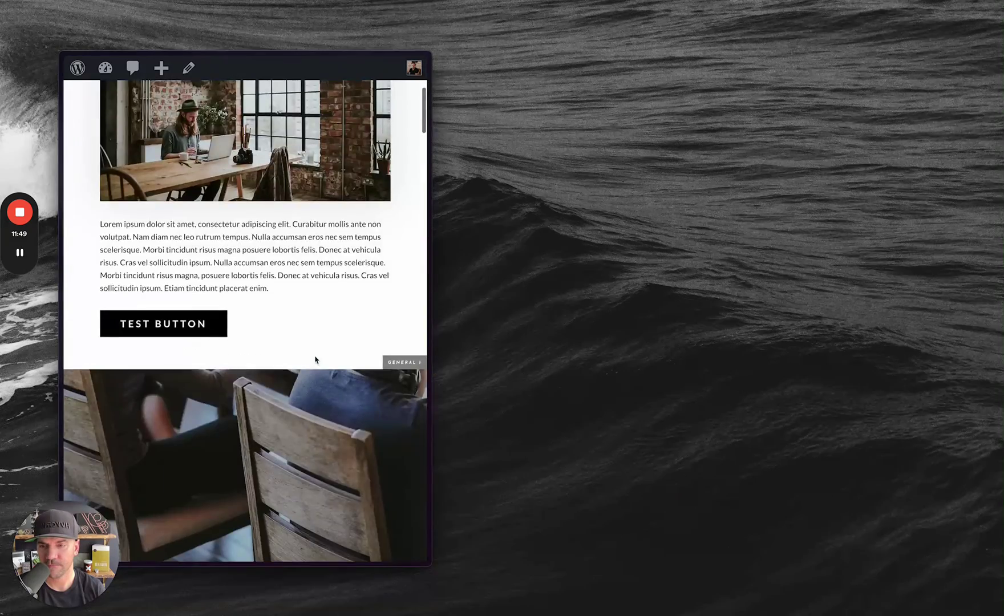
{"action": "scroll", "coordinate": [315, 359], "scroll_direction": "down", "scroll_amount": 5}
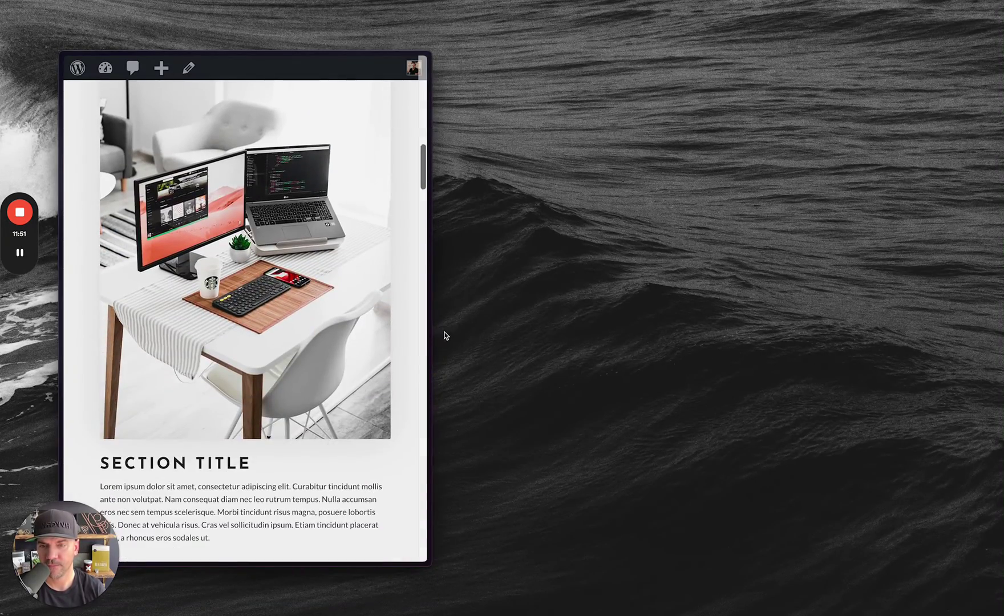
{"action": "left_click_drag", "start_coordinate": [431, 336], "coordinate": [950, 369]}
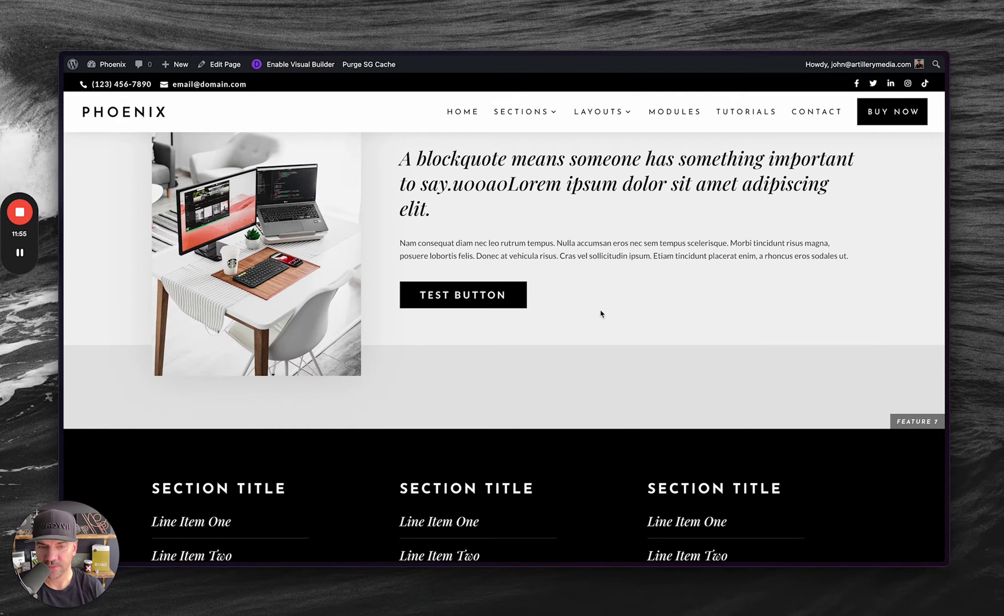
{"action": "scroll", "coordinate": [600, 313], "scroll_direction": "up", "scroll_amount": 20}
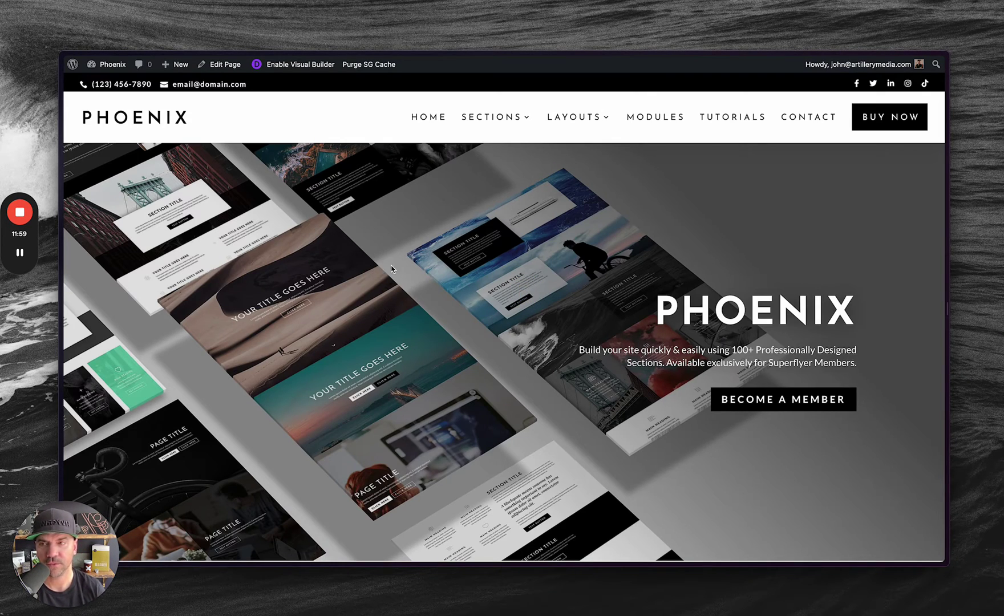
View the Native site's front page and enable the Visual Builder on it
{"action": "key", "text": "ctrl+Tab"}
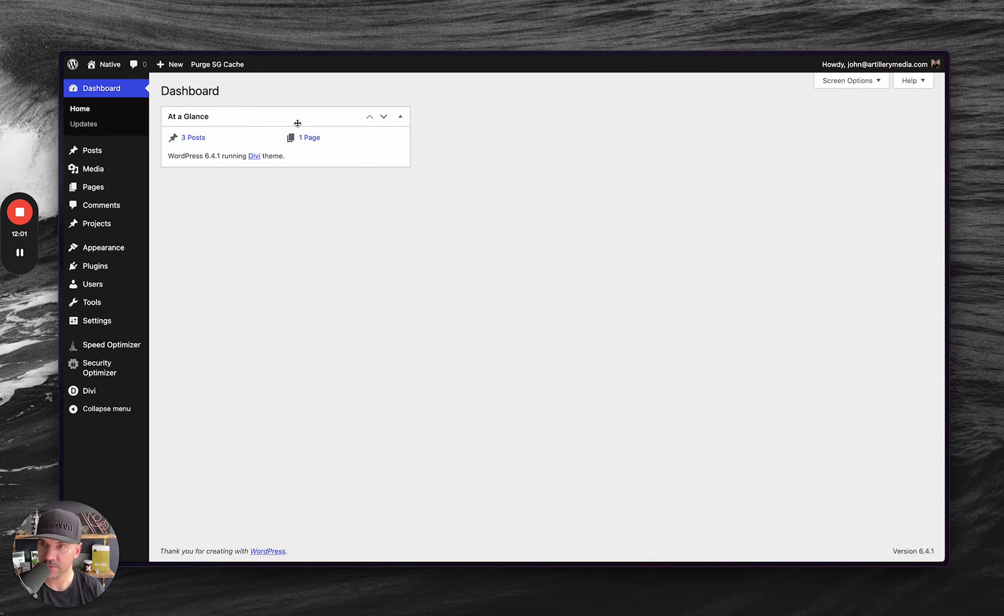
{"action": "key", "text": "ctrl+Tab"}
{"action": "key", "text": "ctrl+Tab"}
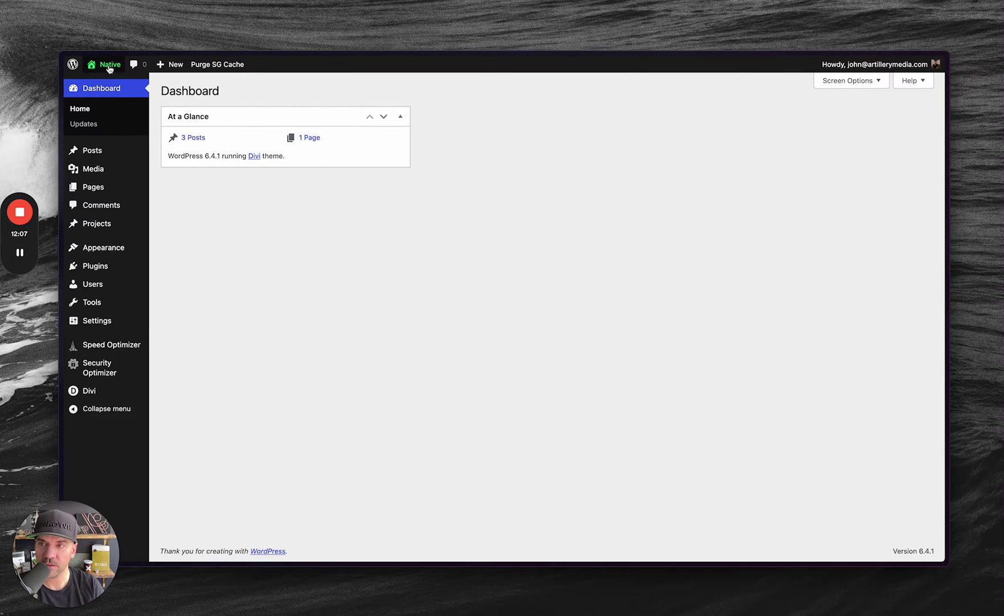
{"action": "right_click", "coordinate": [101, 83]}
{"action": "left_click", "coordinate": [120, 87]}
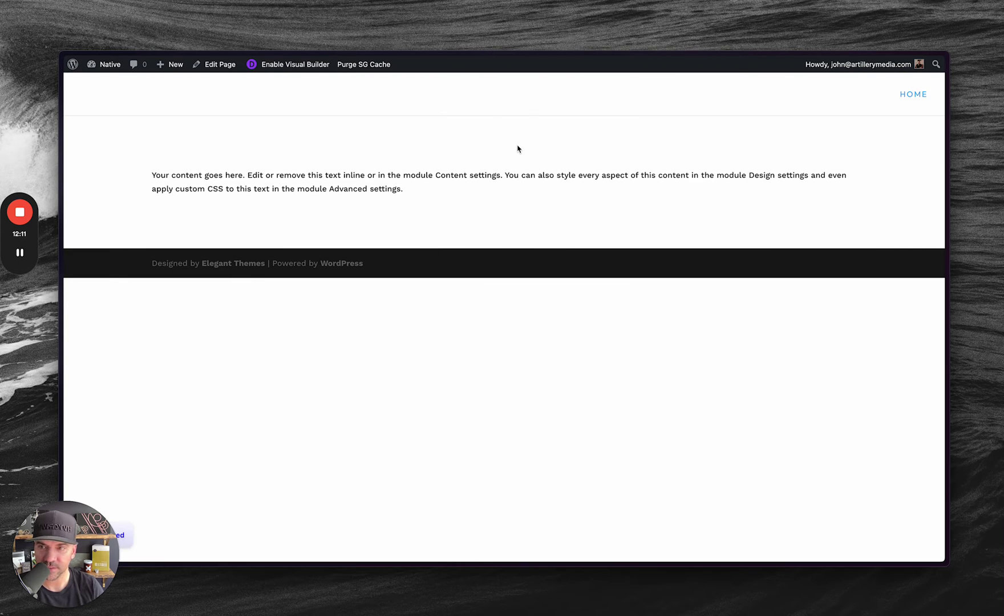
{"action": "left_click", "coordinate": [294, 63]}
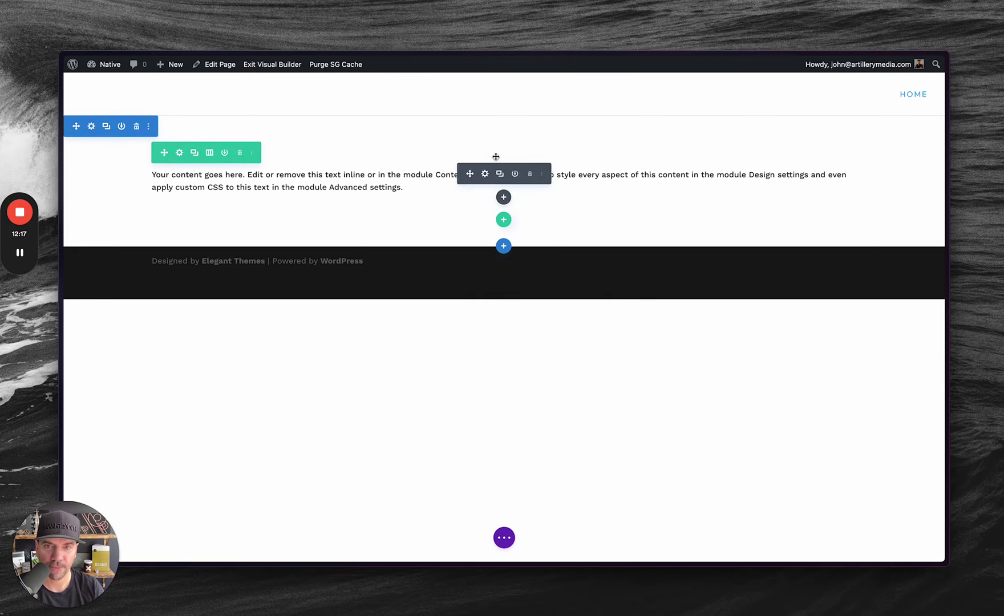
Return to the Native dashboard and open Divi > Theme Customizer
{"action": "mouse_move", "coordinate": [61, 188]}
{"action": "key", "text": "ctrl+Tab"}
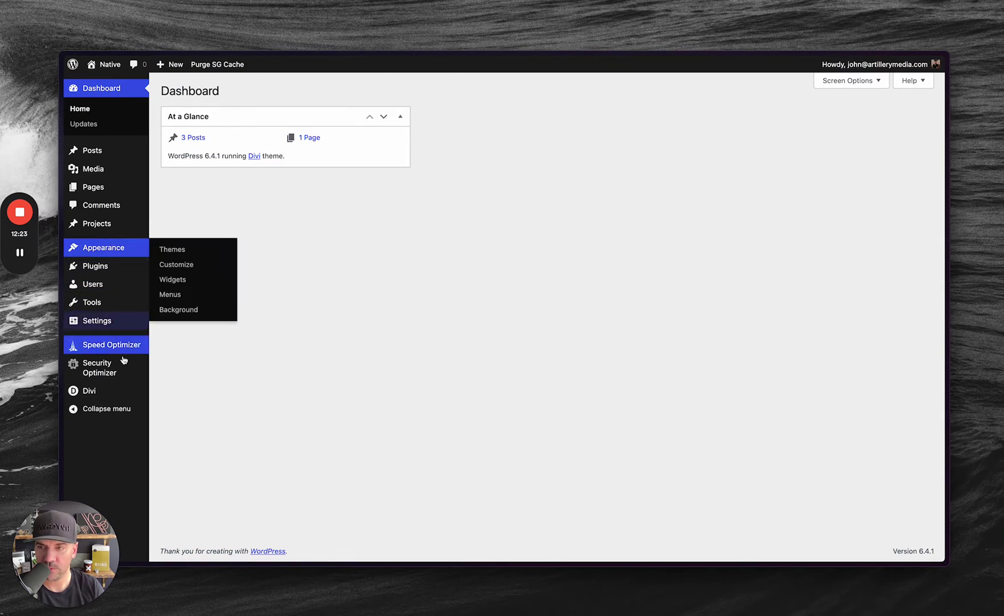
{"action": "mouse_move", "coordinate": [123, 395]}
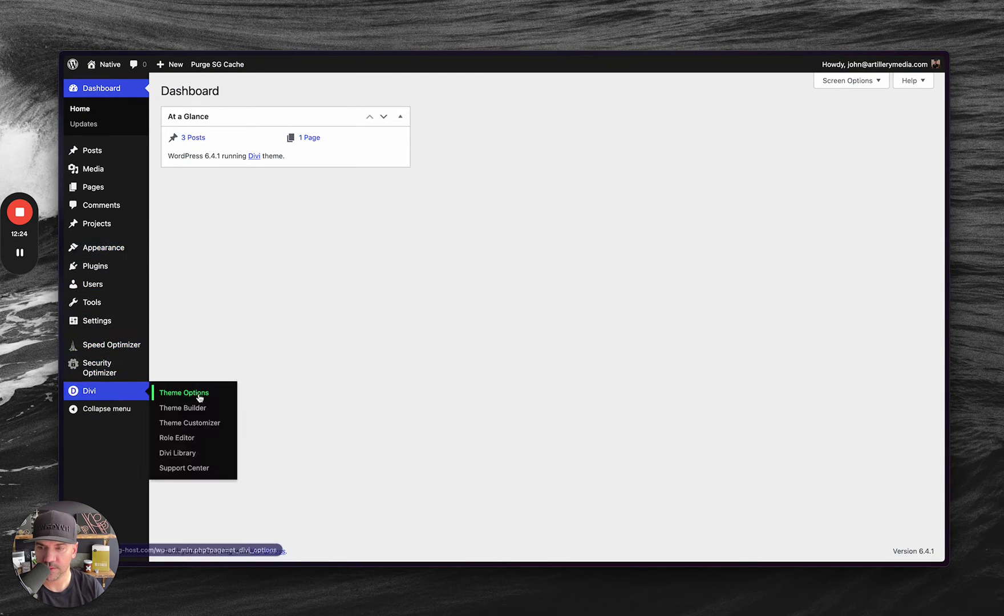
{"action": "left_click", "coordinate": [193, 424]}
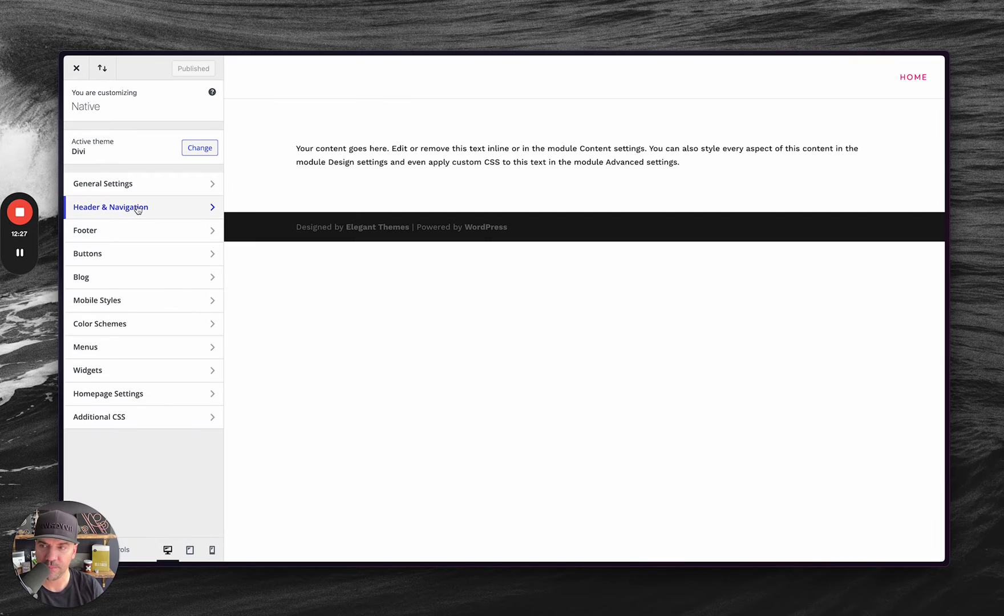
Review the General Settings Typography options, then go back to the main Customizer list
{"action": "left_click", "coordinate": [136, 188]}
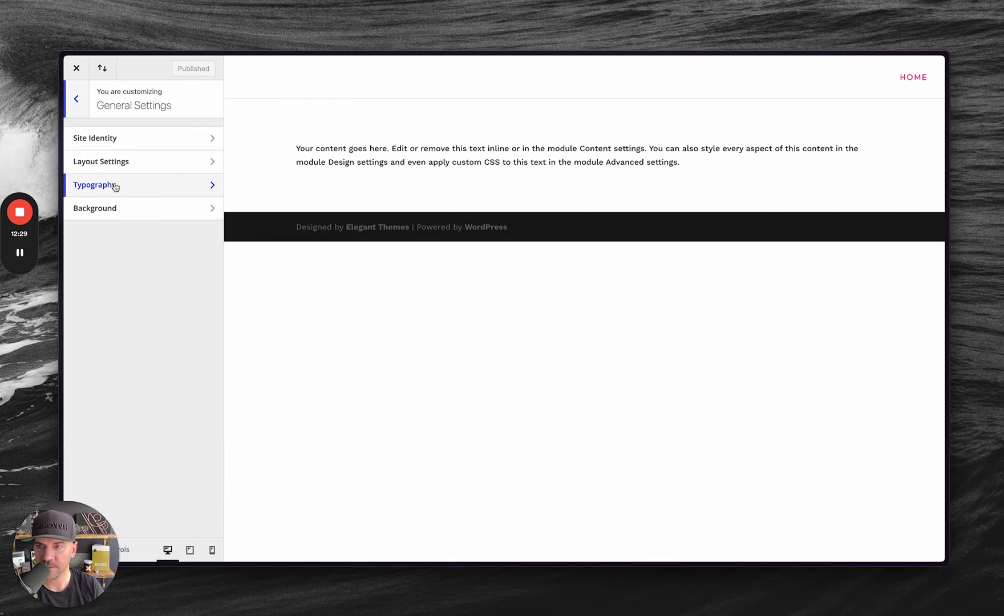
{"action": "left_click", "coordinate": [116, 186]}
{"action": "scroll", "coordinate": [163, 351], "scroll_direction": "down", "scroll_amount": 2}
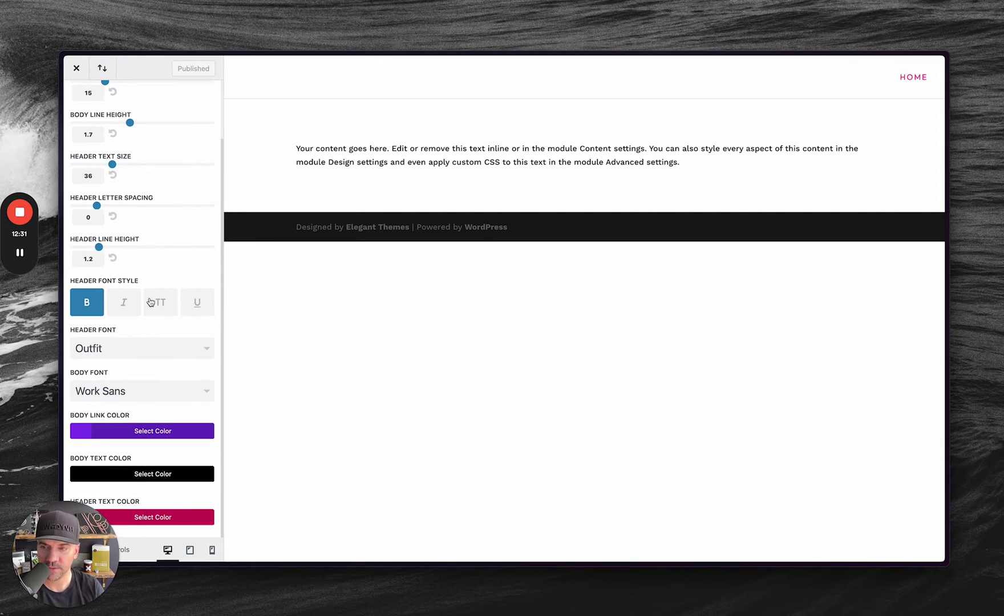
{"action": "scroll", "coordinate": [131, 267], "scroll_direction": "up", "scroll_amount": 3}
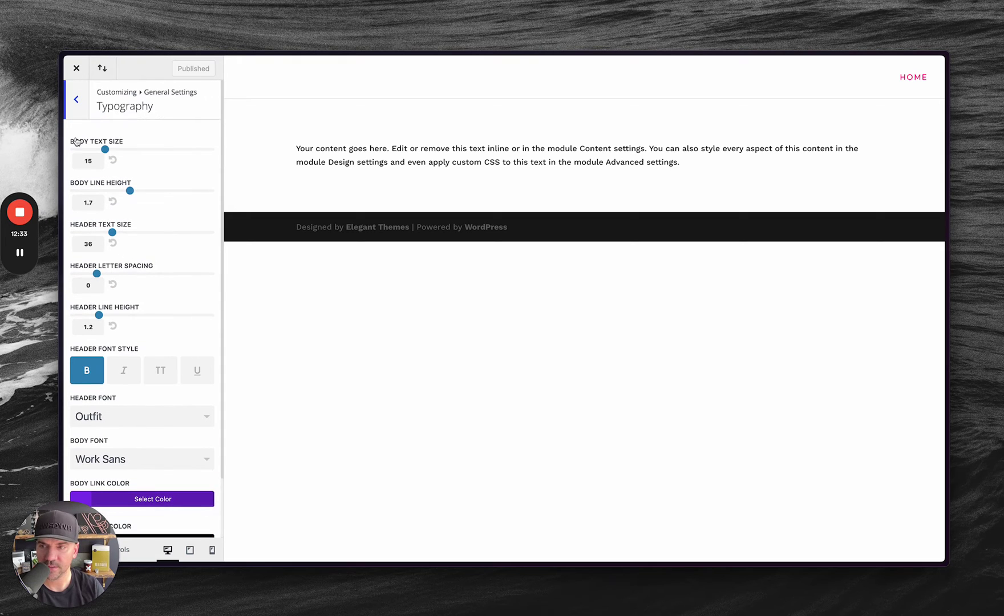
{"action": "left_click", "coordinate": [77, 100]}
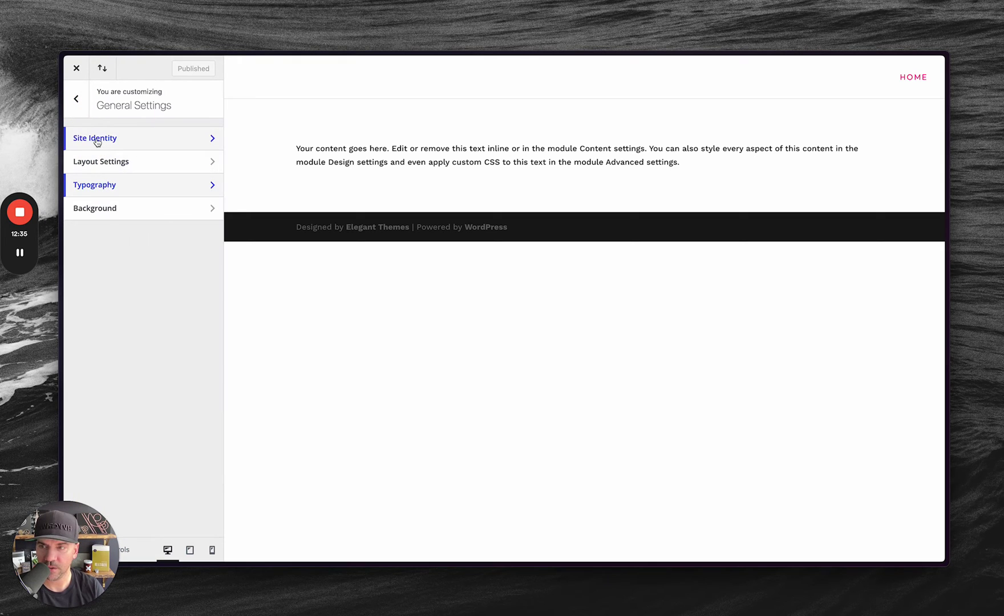
{"action": "left_click", "coordinate": [78, 100]}
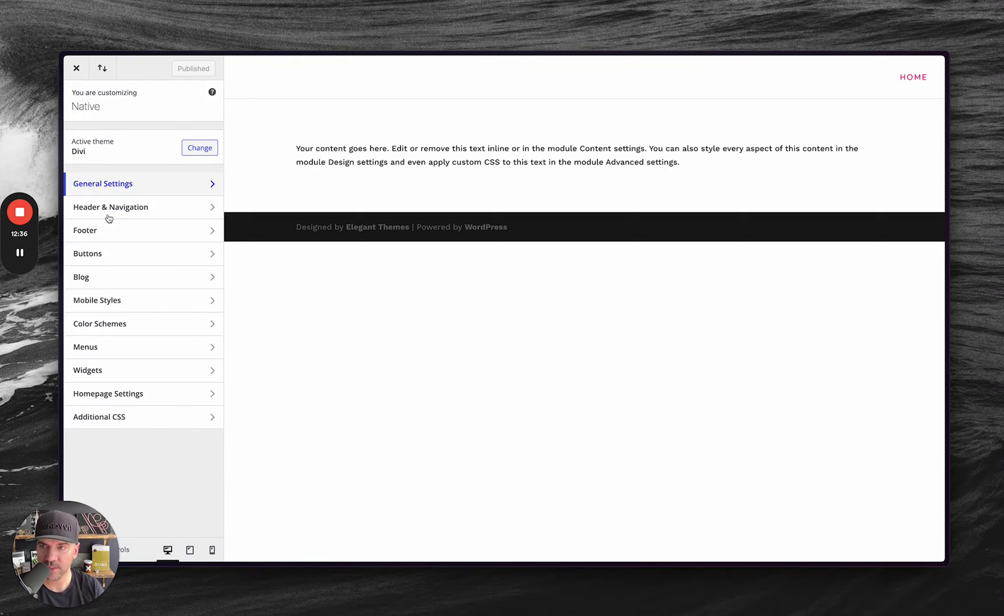
Inspect Buttons > Buttons Style, then go back to the Customizer's main menu
{"action": "left_click", "coordinate": [111, 258]}
{"action": "left_click", "coordinate": [125, 146]}
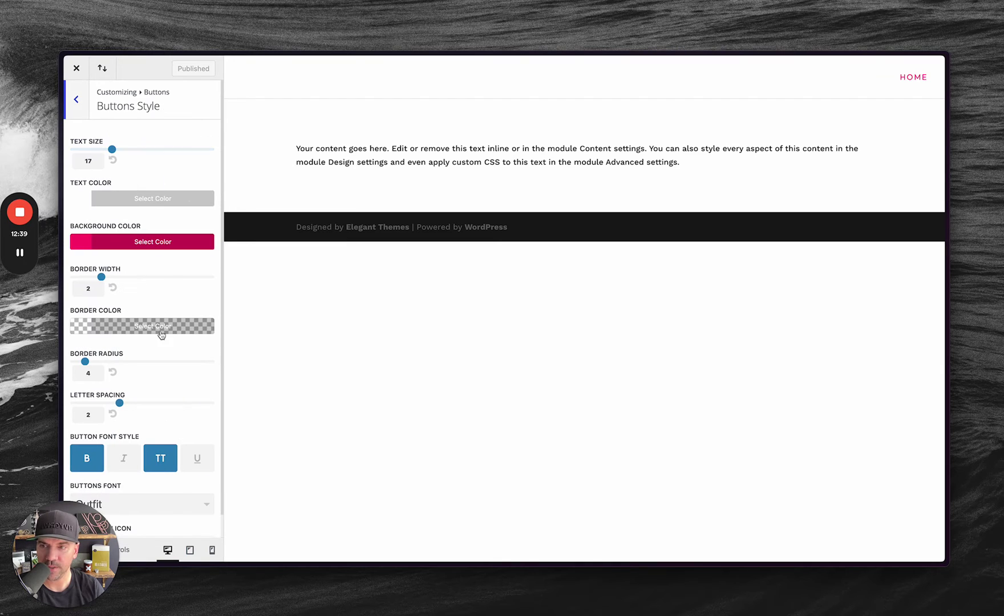
{"action": "scroll", "coordinate": [143, 260], "scroll_direction": "down", "scroll_amount": 1}
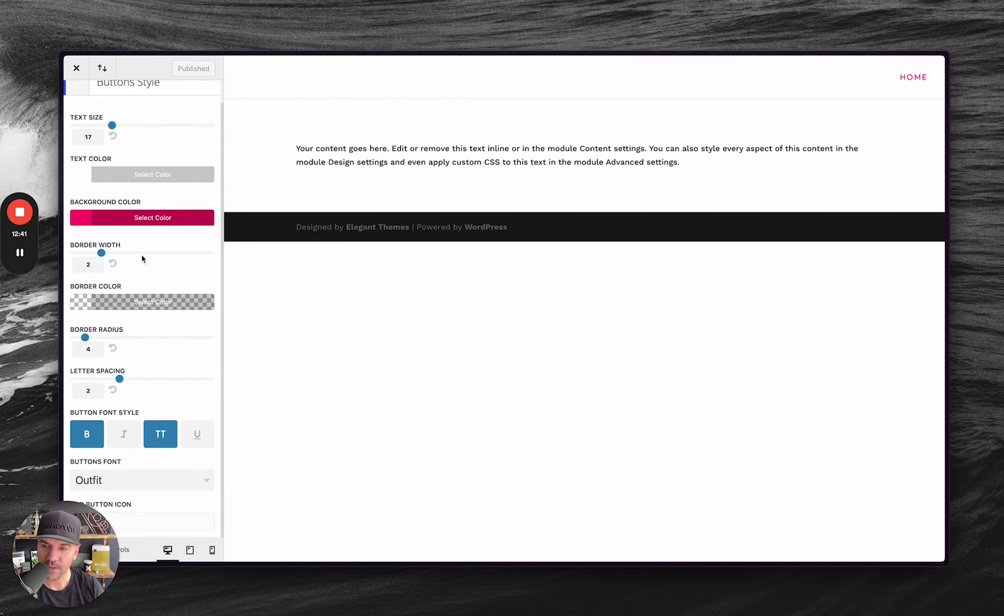
{"action": "scroll", "coordinate": [169, 241], "scroll_direction": "up", "scroll_amount": 1}
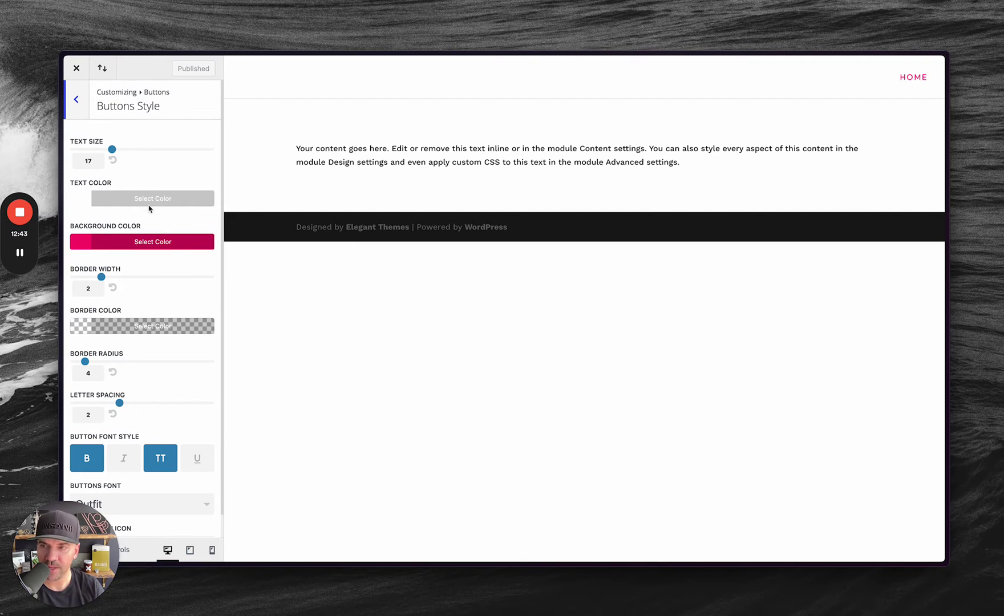
{"action": "left_click", "coordinate": [77, 100]}
{"action": "left_click", "coordinate": [77, 100]}
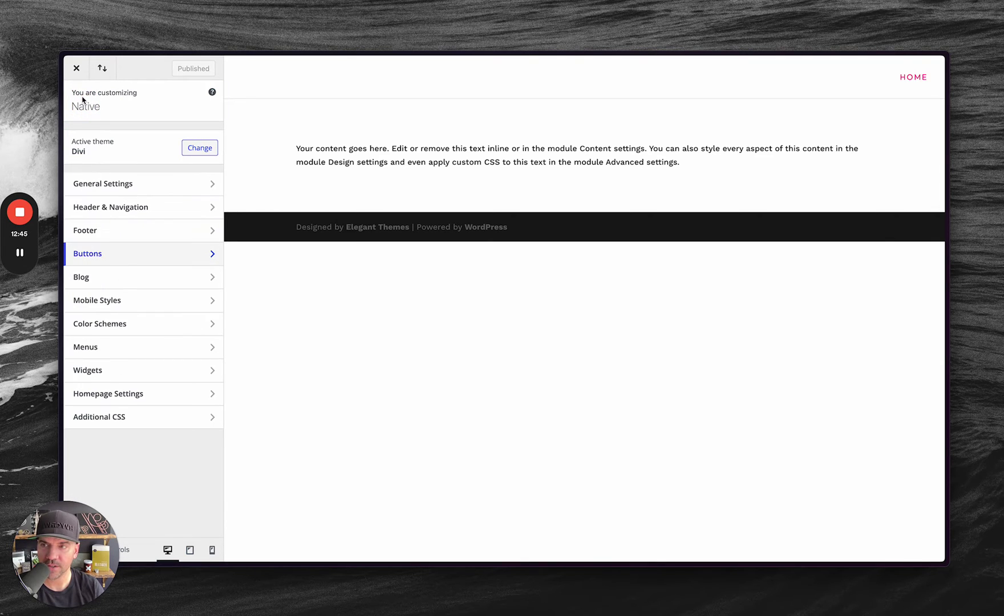
Close the Customizer and insert a Button module below the text module
{"action": "left_click", "coordinate": [77, 69]}
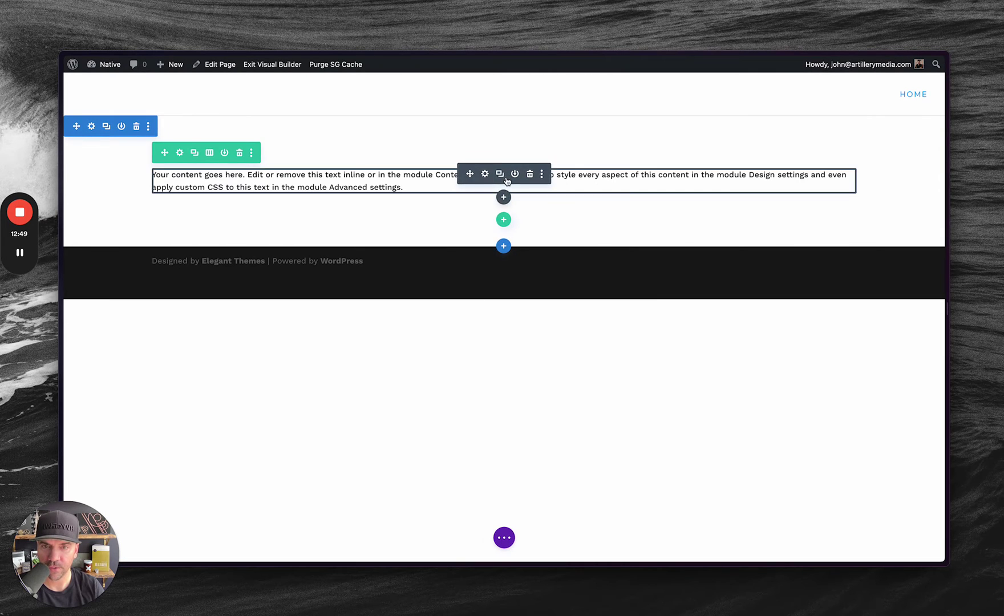
{"action": "left_click", "coordinate": [504, 197]}
{"action": "type", "text": "button"}
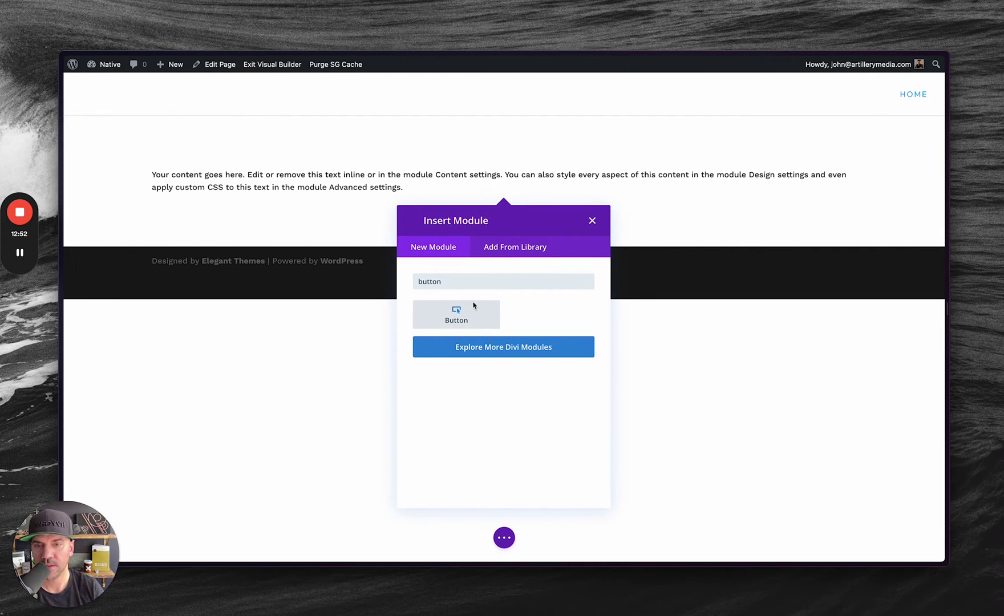
{"action": "left_click", "coordinate": [466, 314]}
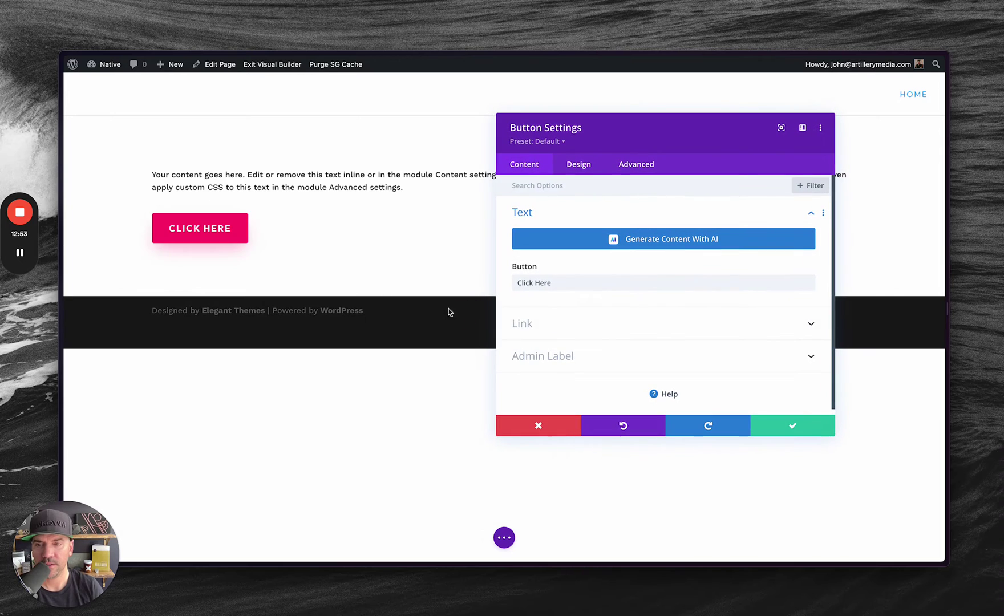
Edit the default button preset and review its Box Shadow and Spacing padding settings
{"action": "left_click", "coordinate": [820, 130]}
{"action": "left_click", "coordinate": [796, 335]}
{"action": "left_click", "coordinate": [588, 164]}
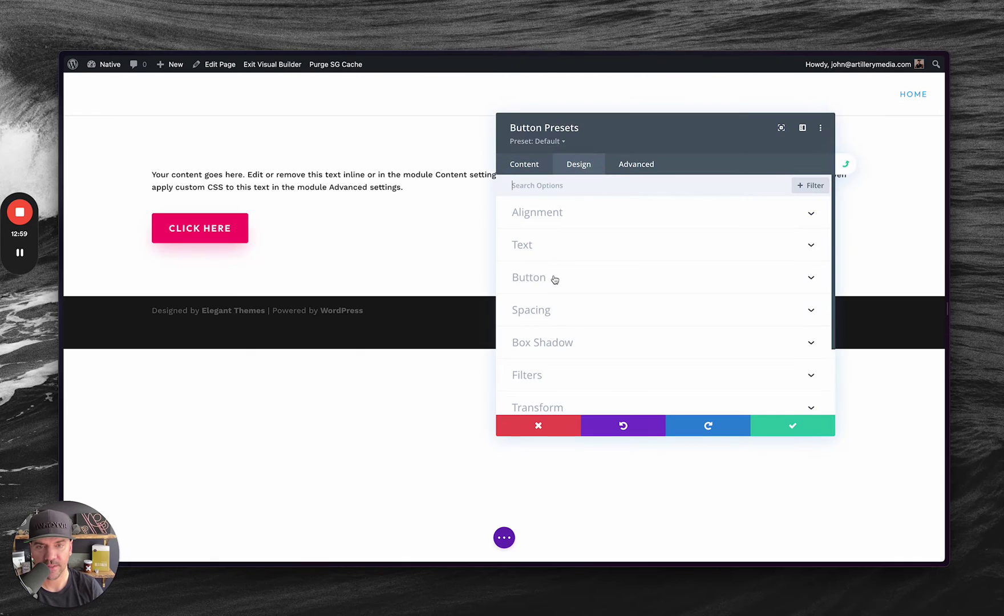
{"action": "left_click", "coordinate": [550, 340]}
{"action": "scroll", "coordinate": [583, 354], "scroll_direction": "down", "scroll_amount": 5}
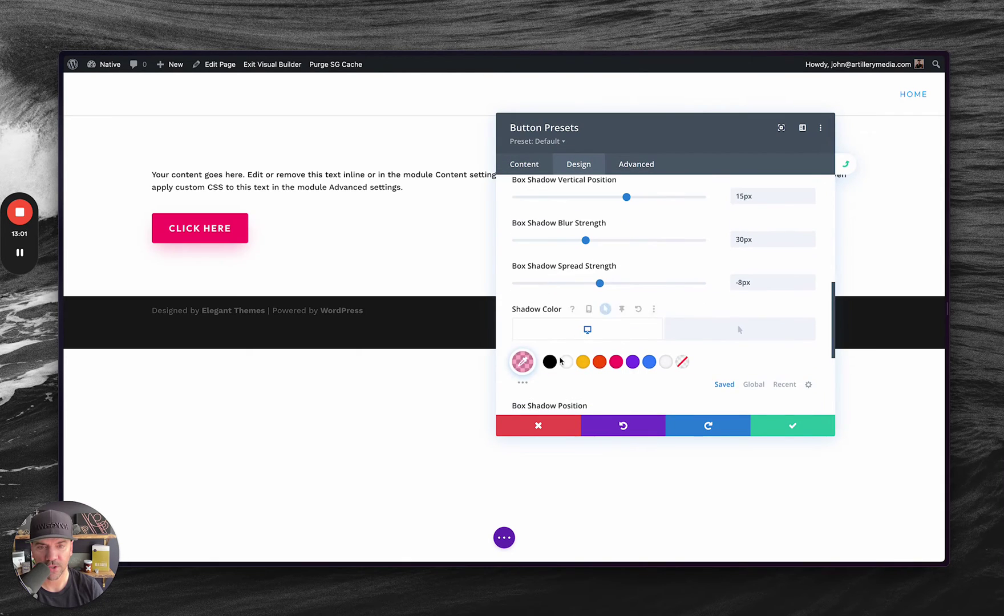
{"action": "scroll", "coordinate": [562, 337], "scroll_direction": "up", "scroll_amount": 6}
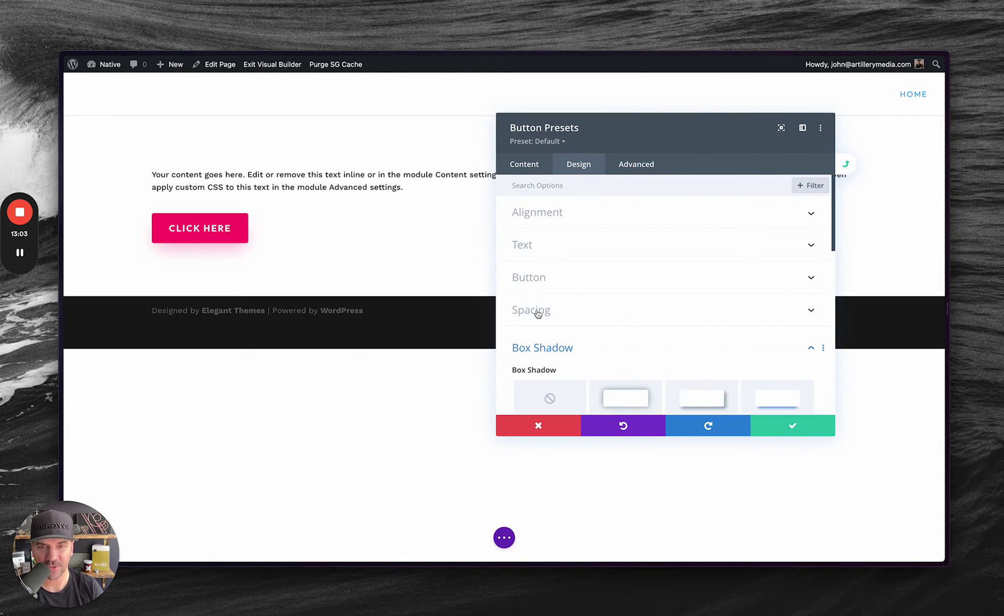
{"action": "left_click", "coordinate": [536, 312]}
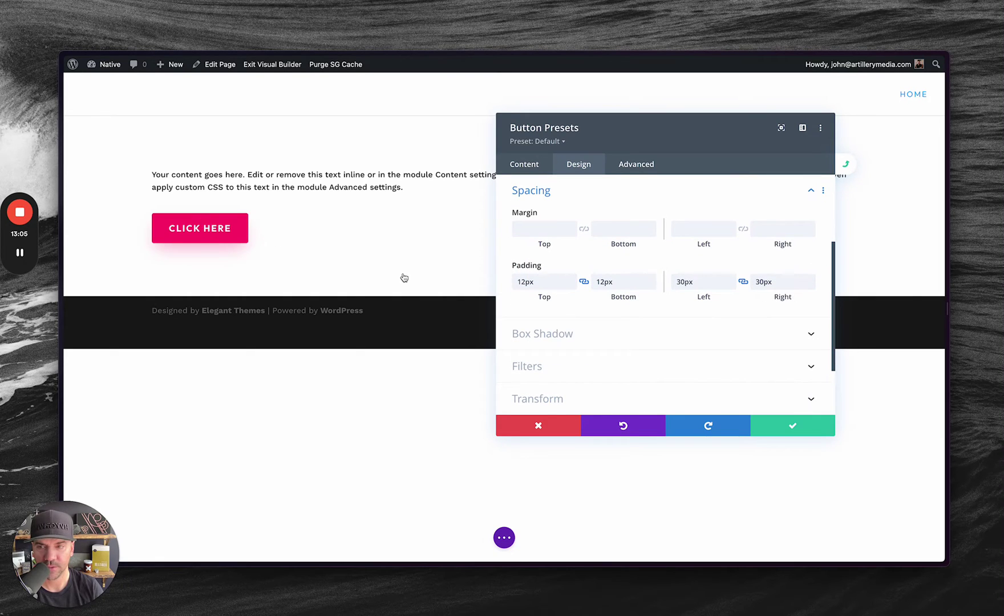
Discard the preset changes, delete the test button, and switch to another browser tab
{"action": "left_click", "coordinate": [555, 424]}
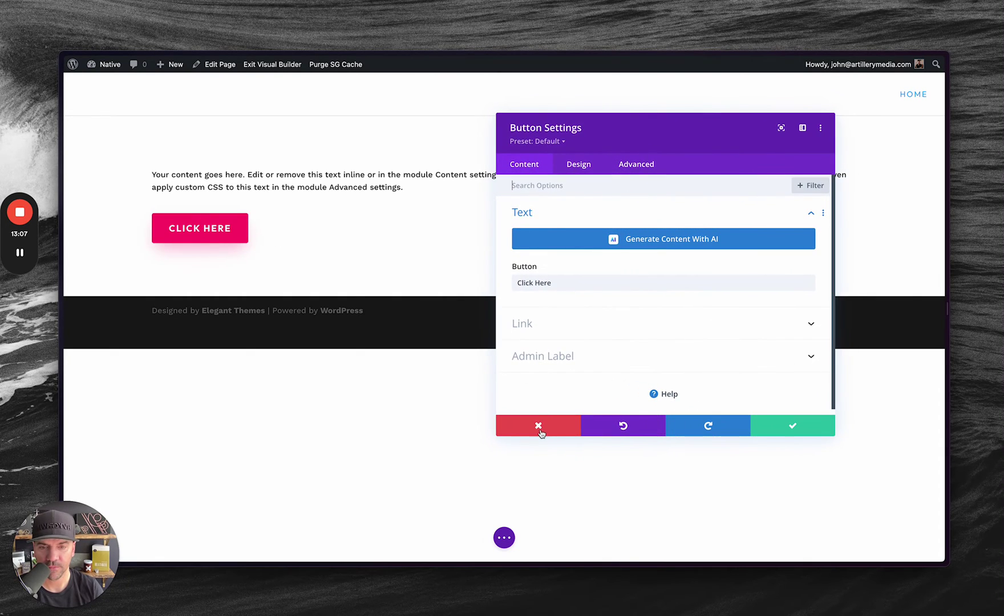
{"action": "left_click", "coordinate": [540, 429]}
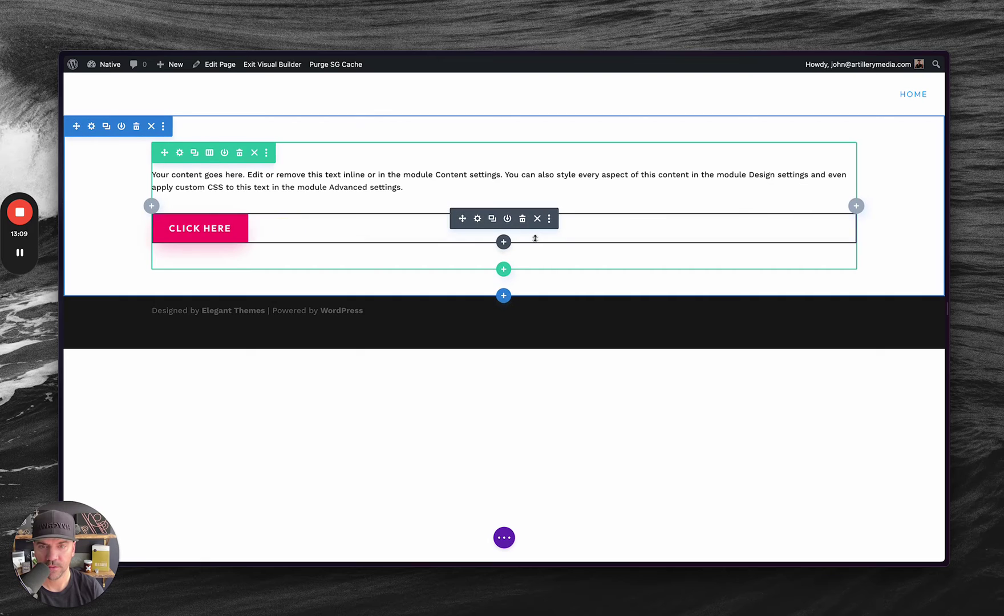
{"action": "left_click", "coordinate": [522, 220]}
{"action": "left_click", "coordinate": [504, 538]}
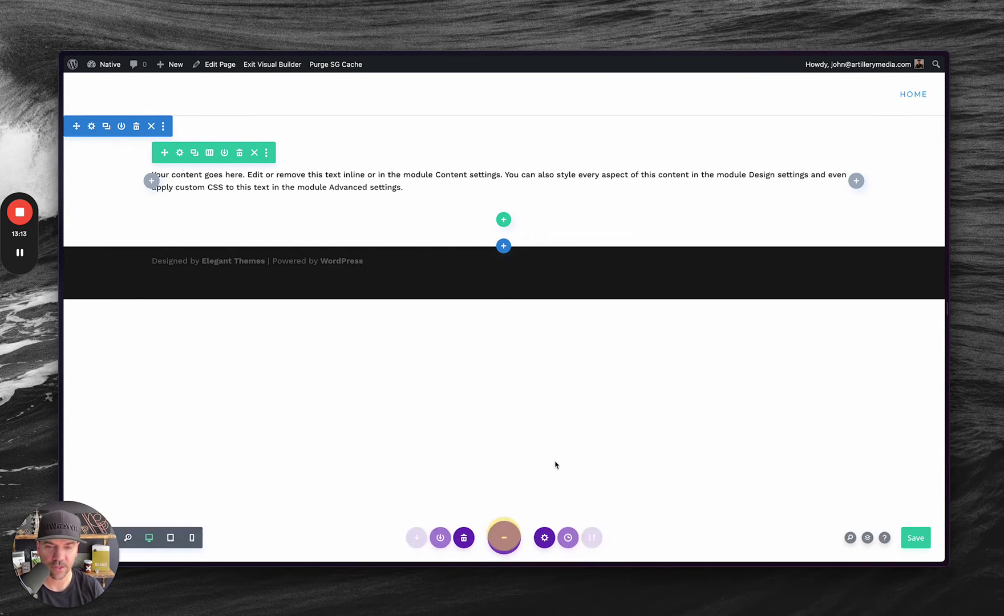
{"action": "key", "text": "ctrl+Tab"}
{"action": "key", "text": "ctrl+Tab"}
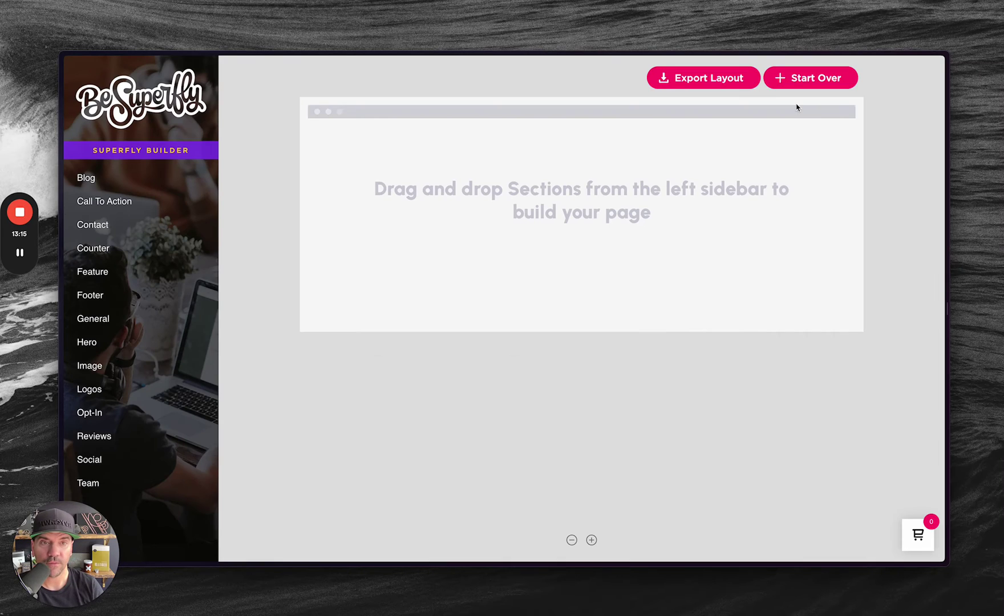
Clear the Superfly canvas, dismiss the theme chooser, and place a Page Title hero section
{"action": "left_click", "coordinate": [807, 78]}
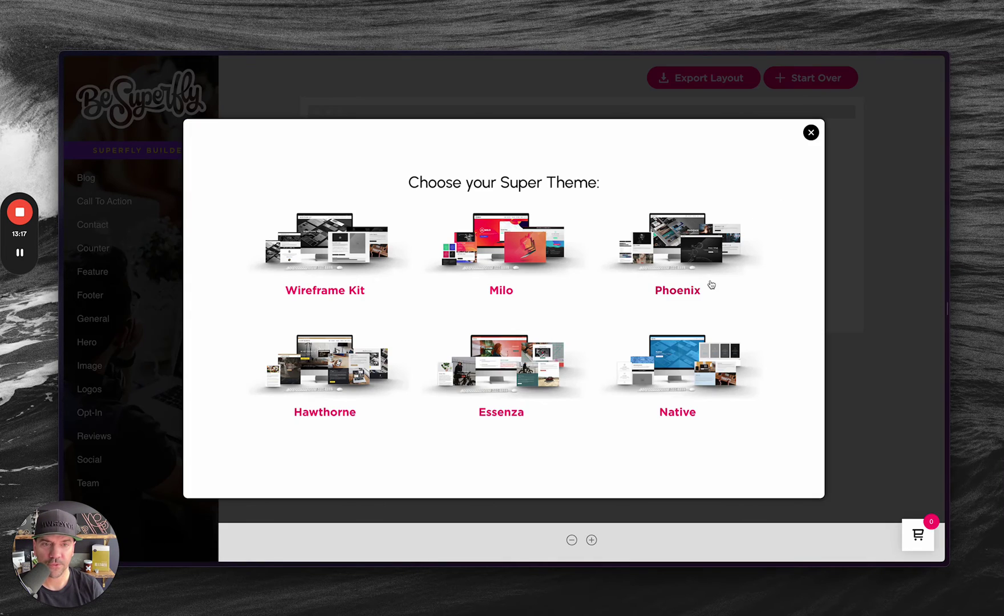
{"action": "left_click", "coordinate": [811, 134]}
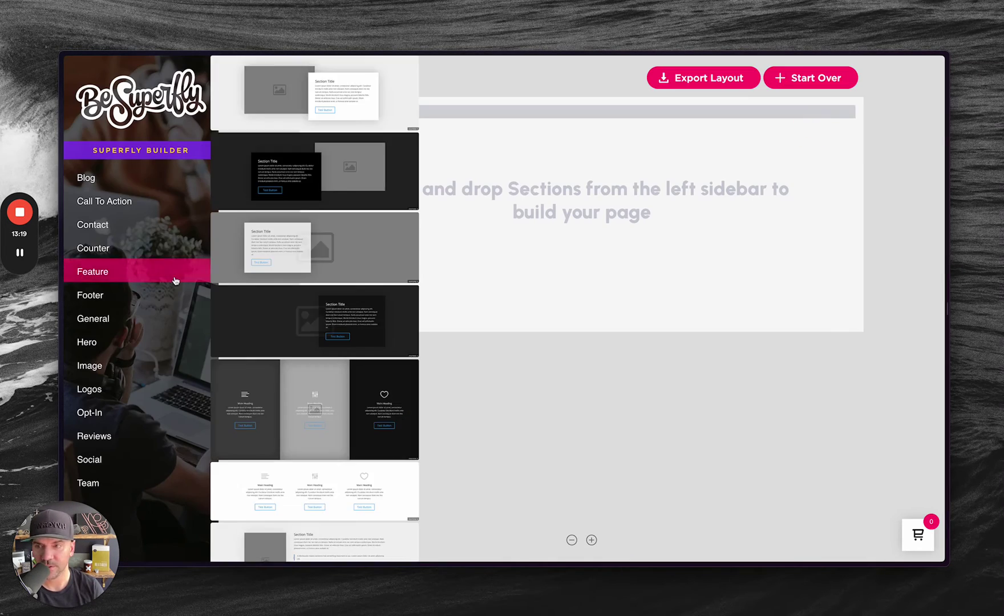
{"action": "mouse_move", "coordinate": [176, 294]}
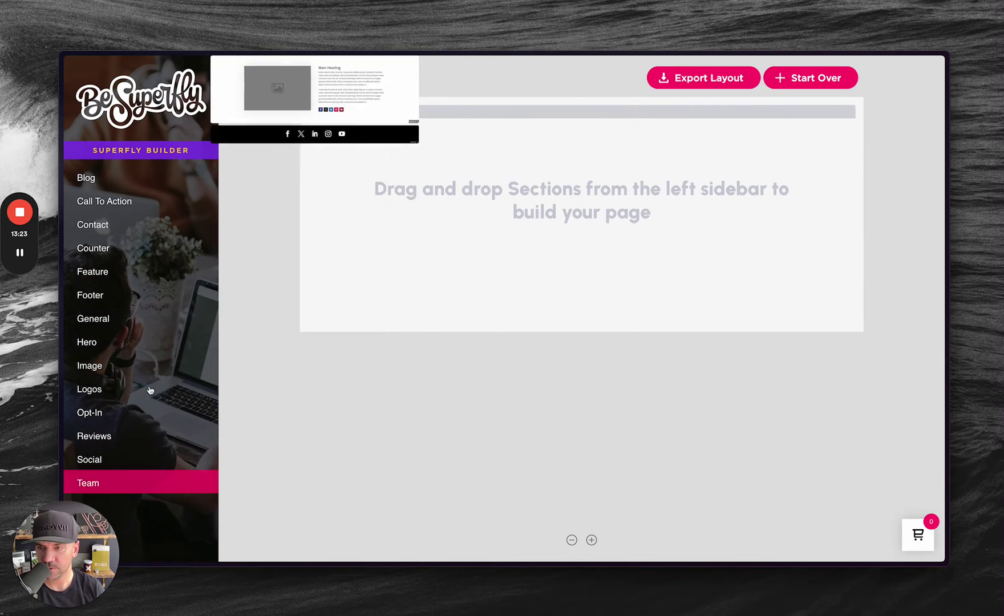
{"action": "mouse_move", "coordinate": [158, 344]}
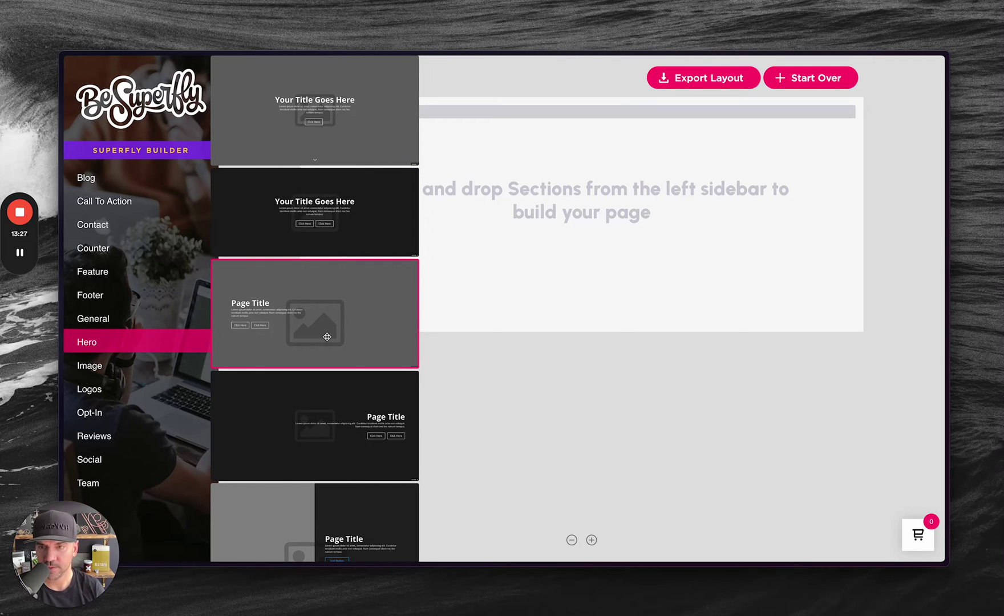
{"action": "left_click_drag", "start_coordinate": [316, 335], "coordinate": [571, 217]}
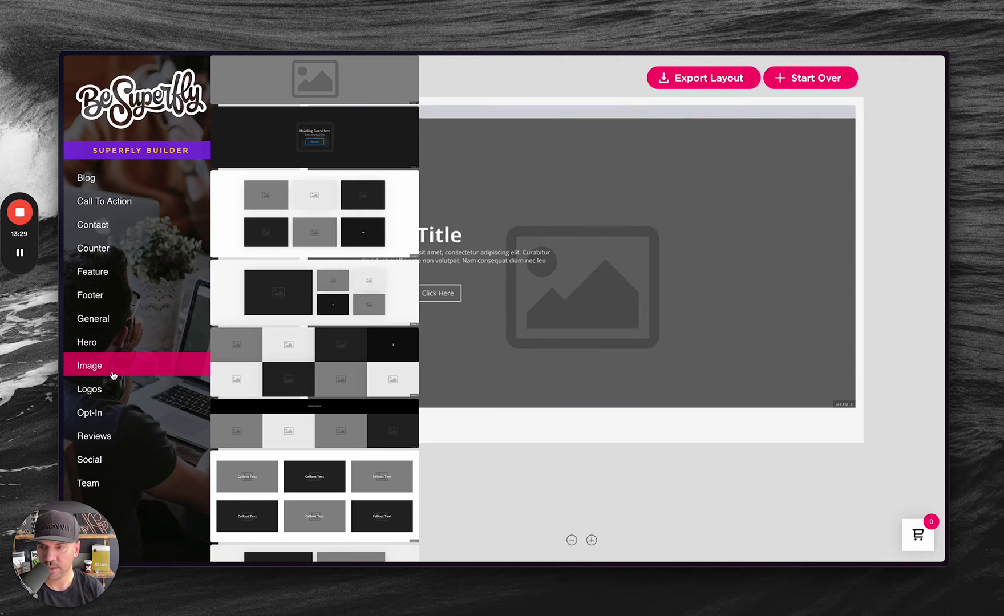
Add the first light Feature section below the hero and zoom out to view the page
{"action": "left_click", "coordinate": [127, 274]}
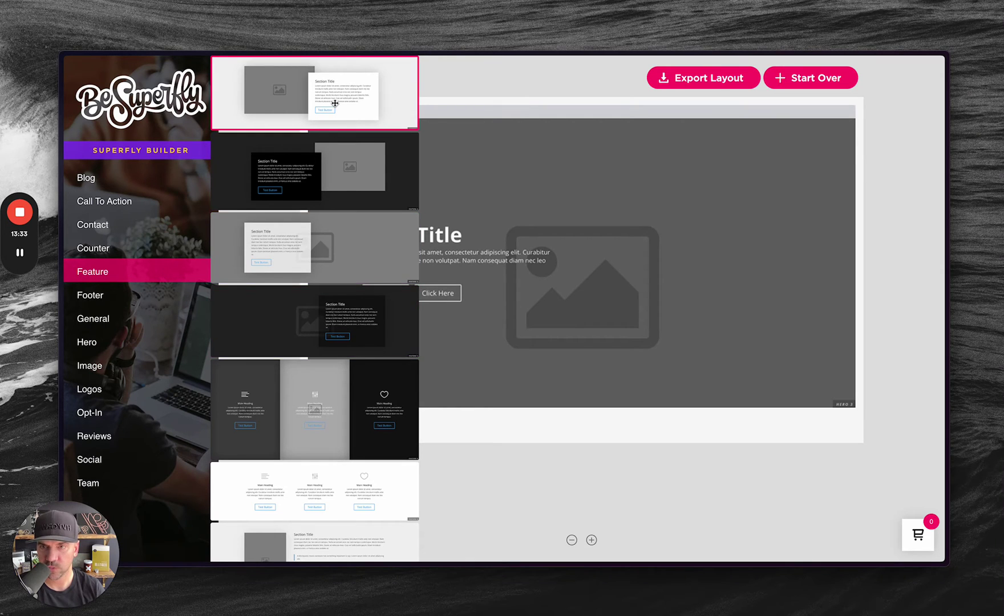
{"action": "left_click_drag", "start_coordinate": [336, 111], "coordinate": [627, 438]}
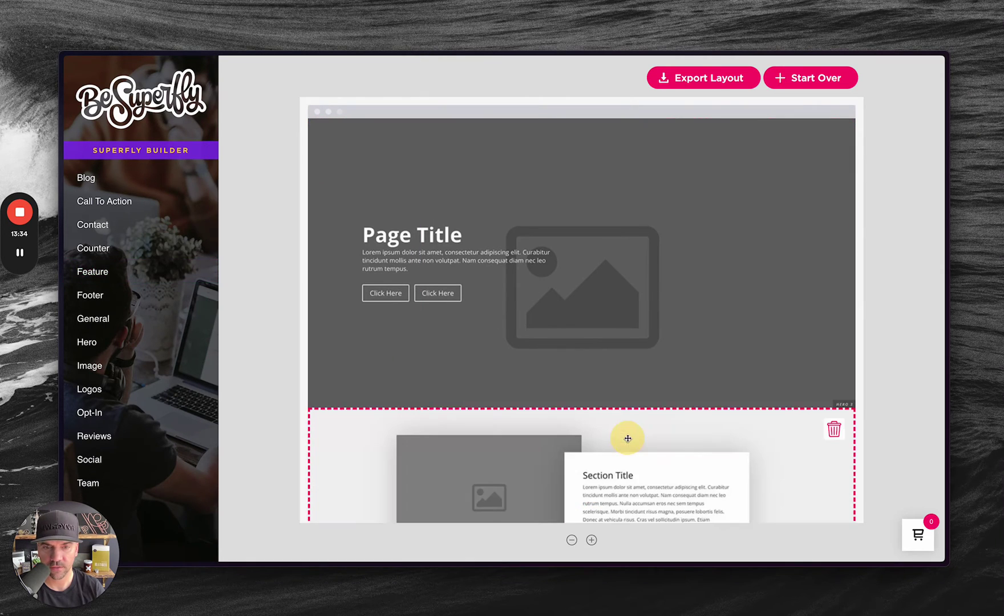
{"action": "left_click", "coordinate": [571, 540]}
{"action": "left_click", "coordinate": [572, 540]}
{"action": "left_click", "coordinate": [572, 539]}
{"action": "left_click", "coordinate": [118, 365]}
{"action": "left_click", "coordinate": [130, 318]}
{"action": "left_click", "coordinate": [128, 272]}
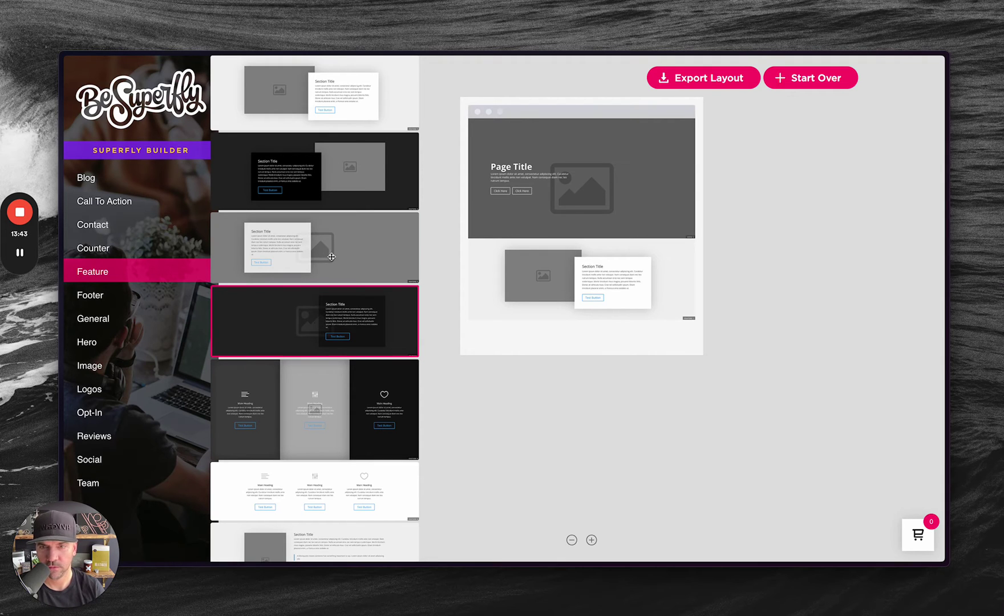
Add the dark Feature 2 section and a Reviews testimonial section at the bottom
{"action": "left_click_drag", "start_coordinate": [349, 176], "coordinate": [630, 363]}
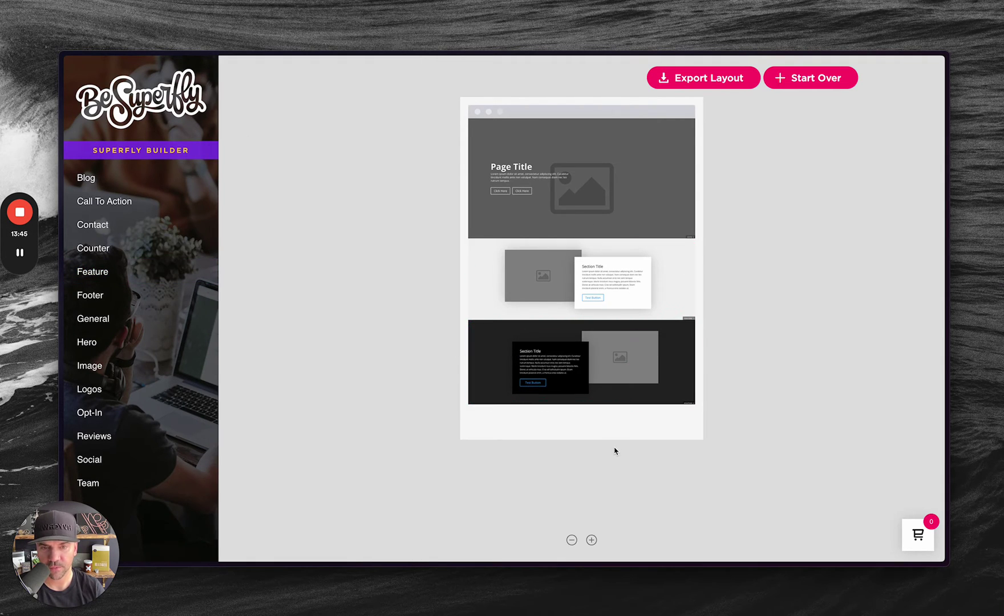
{"action": "left_click", "coordinate": [173, 315]}
{"action": "left_click", "coordinate": [152, 435]}
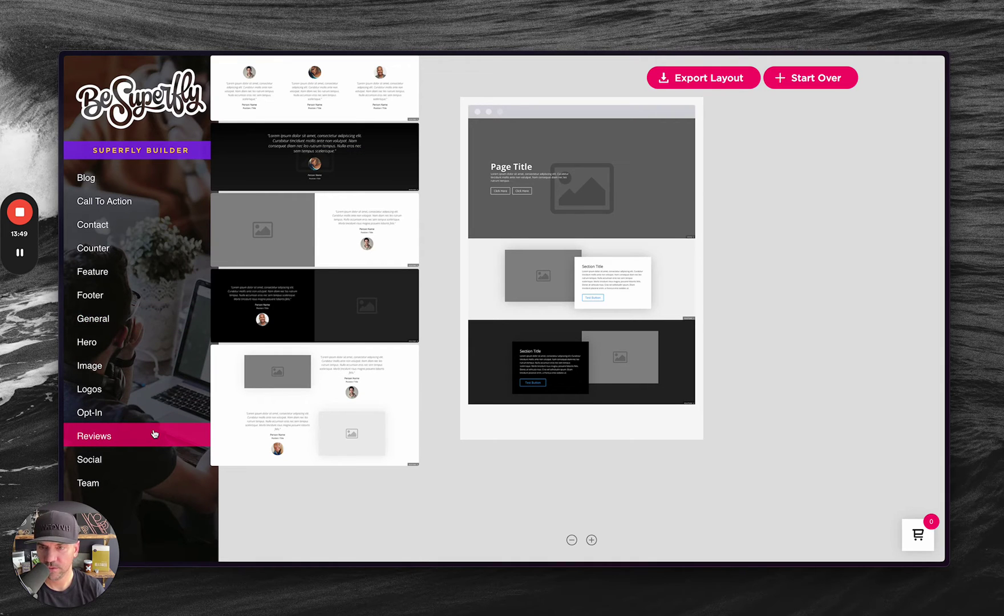
{"action": "left_click_drag", "start_coordinate": [350, 106], "coordinate": [619, 486]}
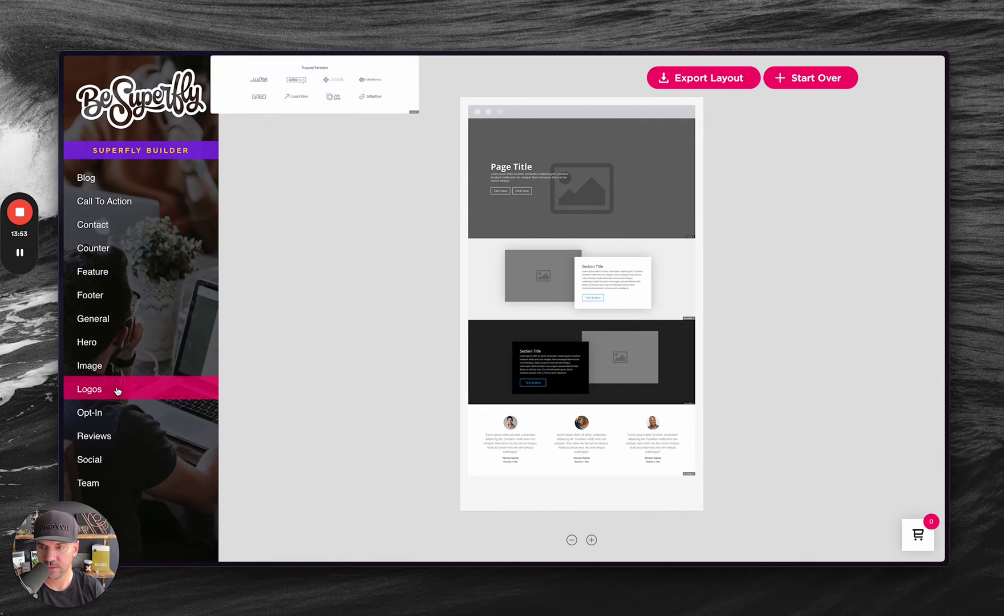
Add a three-member Team section and move the testimonials above it
{"action": "mouse_move", "coordinate": [117, 429]}
{"action": "mouse_move", "coordinate": [125, 486]}
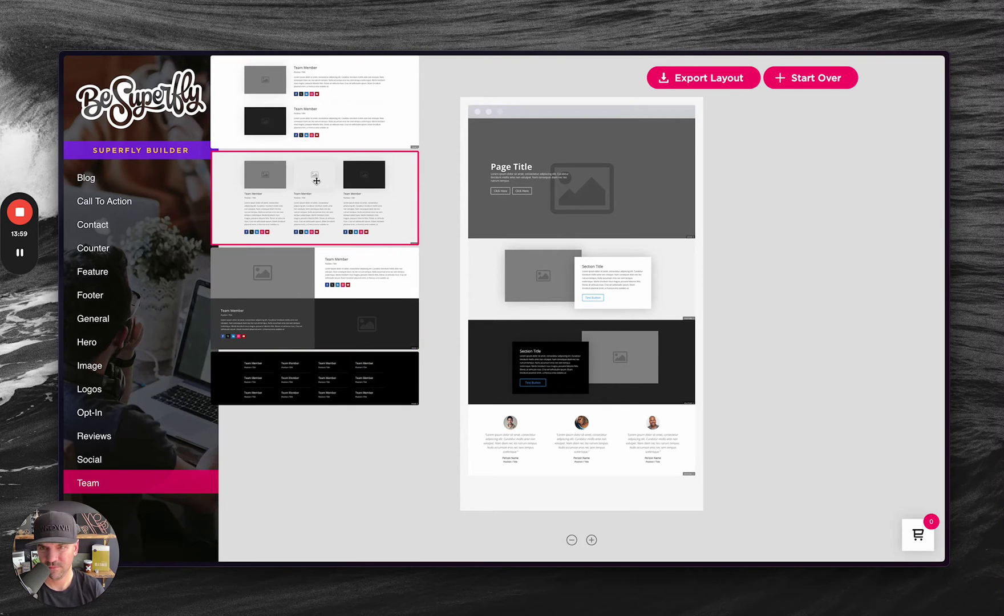
{"action": "left_click_drag", "start_coordinate": [314, 181], "coordinate": [584, 455]}
{"action": "left_click_drag", "start_coordinate": [571, 491], "coordinate": [556, 377]}
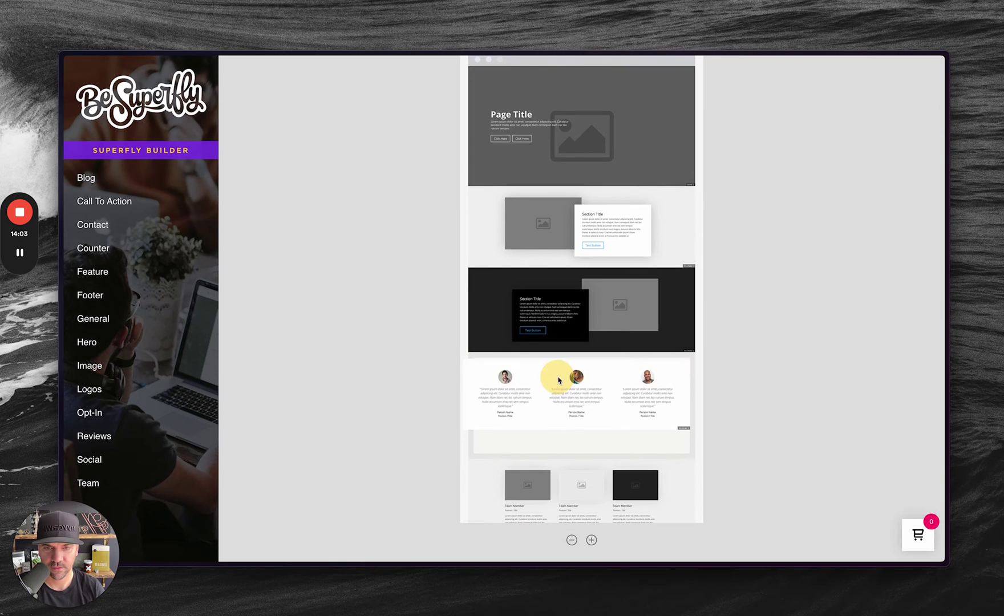
Add the dark CTA 2 call-to-action bar above the Team section
{"action": "mouse_move", "coordinate": [144, 409]}
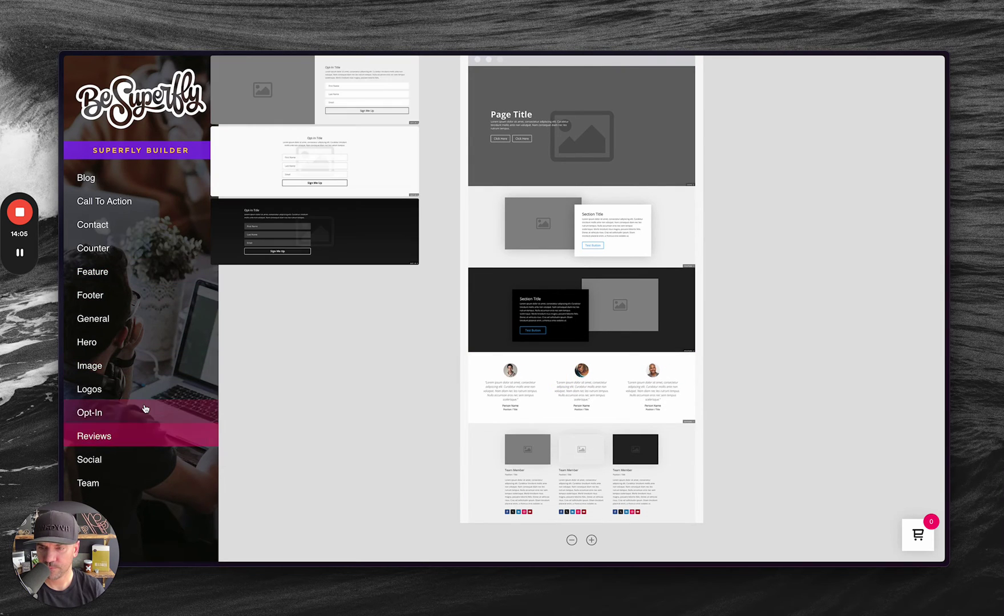
{"action": "mouse_move", "coordinate": [146, 206]}
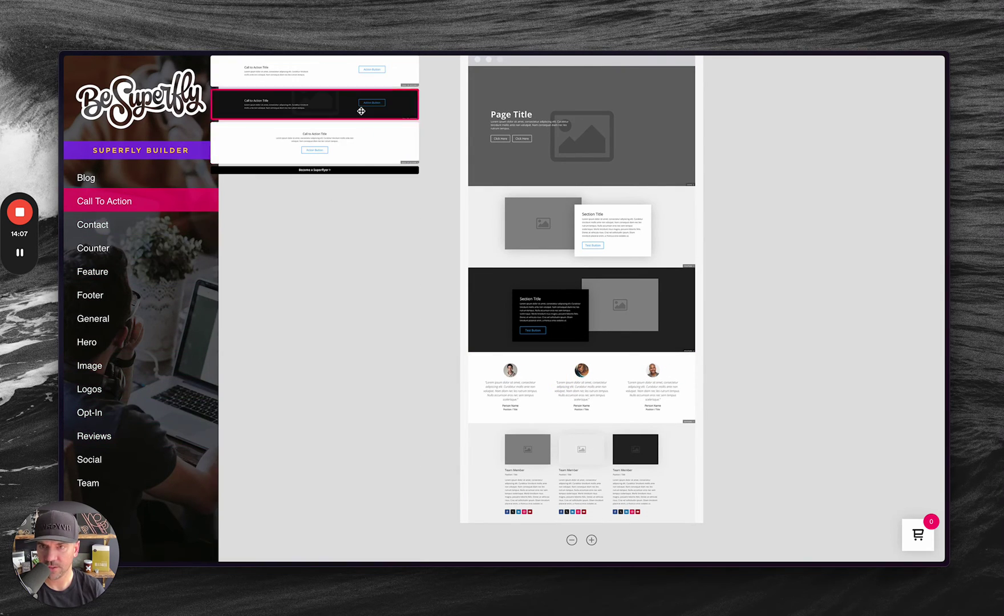
{"action": "left_click_drag", "start_coordinate": [321, 102], "coordinate": [586, 485]}
{"action": "scroll", "coordinate": [565, 479], "scroll_direction": "down", "scroll_amount": 1}
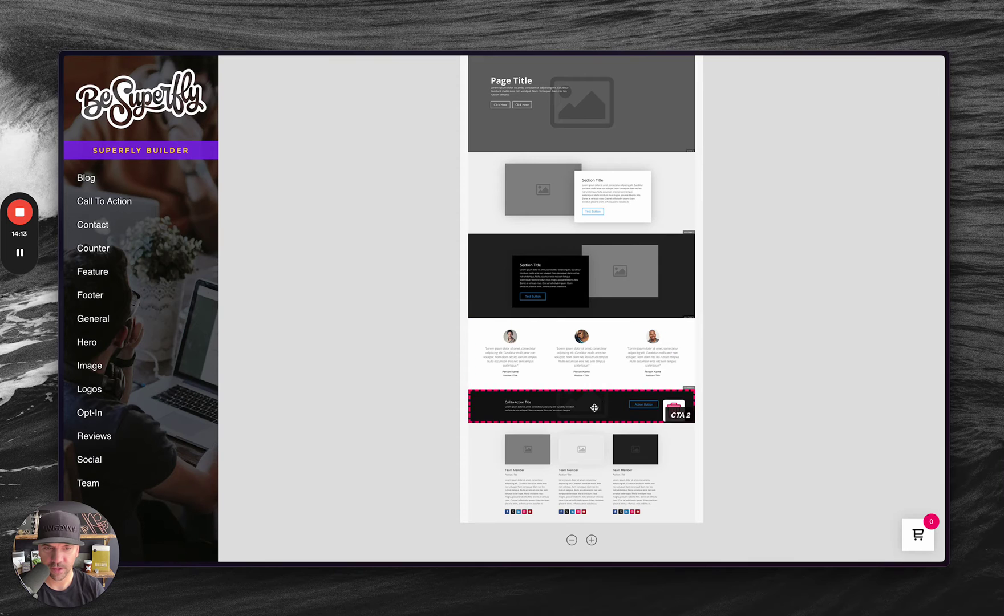
{"action": "mouse_move", "coordinate": [133, 252]}
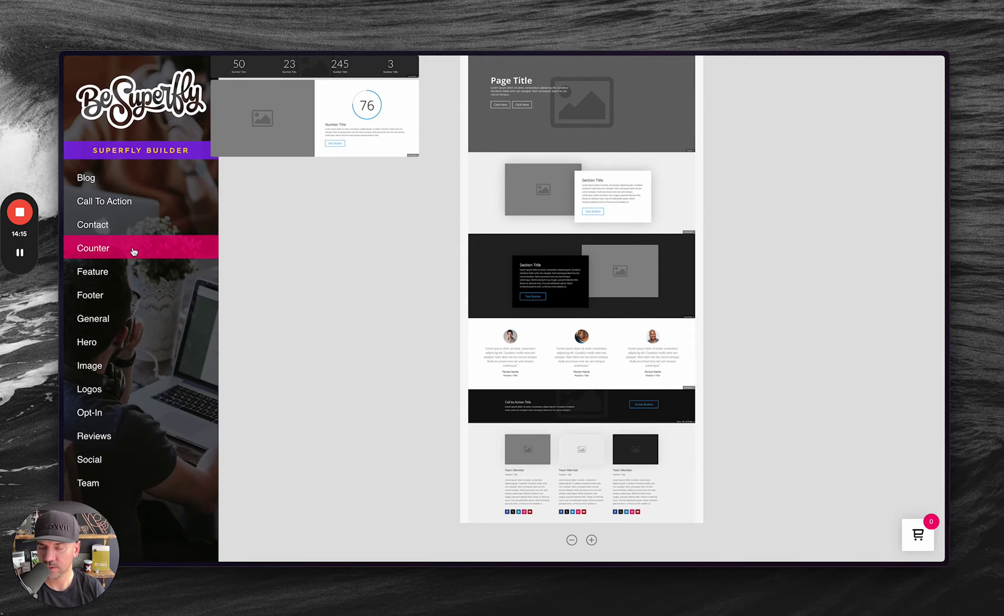
{"action": "mouse_move", "coordinate": [127, 384]}
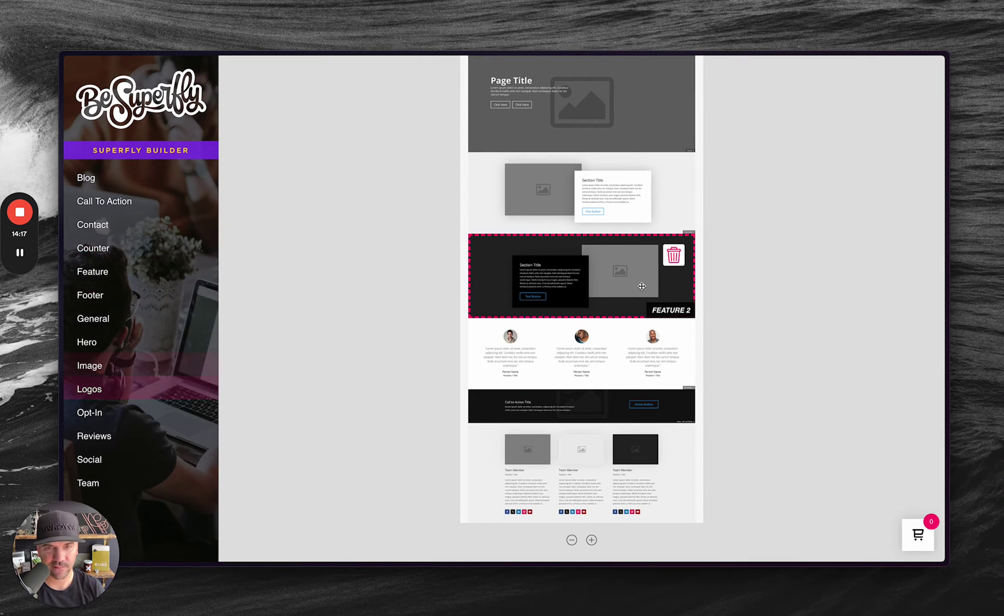
{"action": "scroll", "coordinate": [609, 243], "scroll_direction": "up", "scroll_amount": 3}
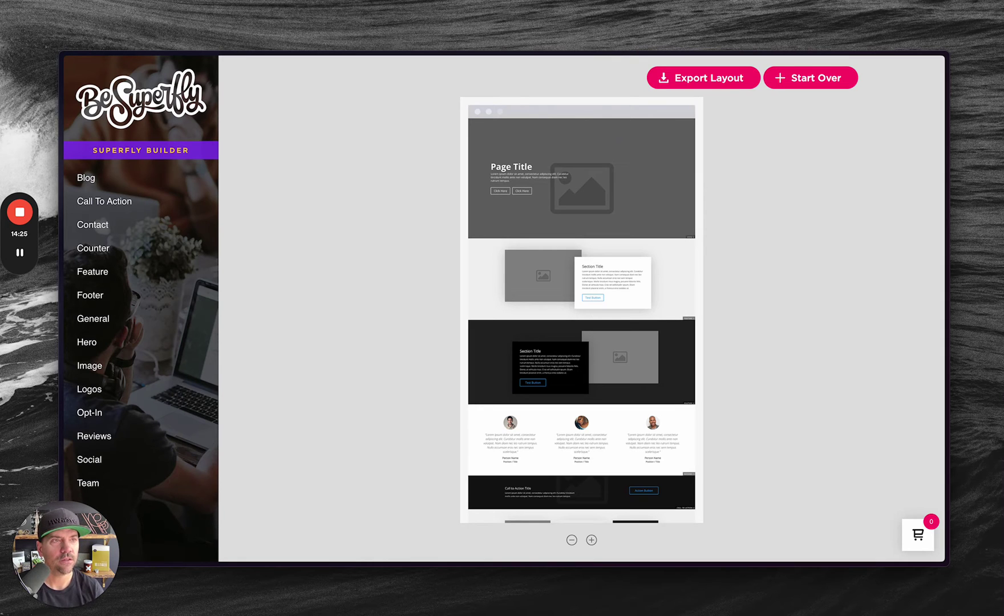
Export the layout to a file, then delete Hero 1, Feature 1, Feature 2, Reviews, Team and CTA 2
{"action": "left_click", "coordinate": [963, 85]}
{"action": "left_click", "coordinate": [868, 116]}
{"action": "left_click", "coordinate": [673, 139]}
{"action": "left_click", "coordinate": [674, 140]}
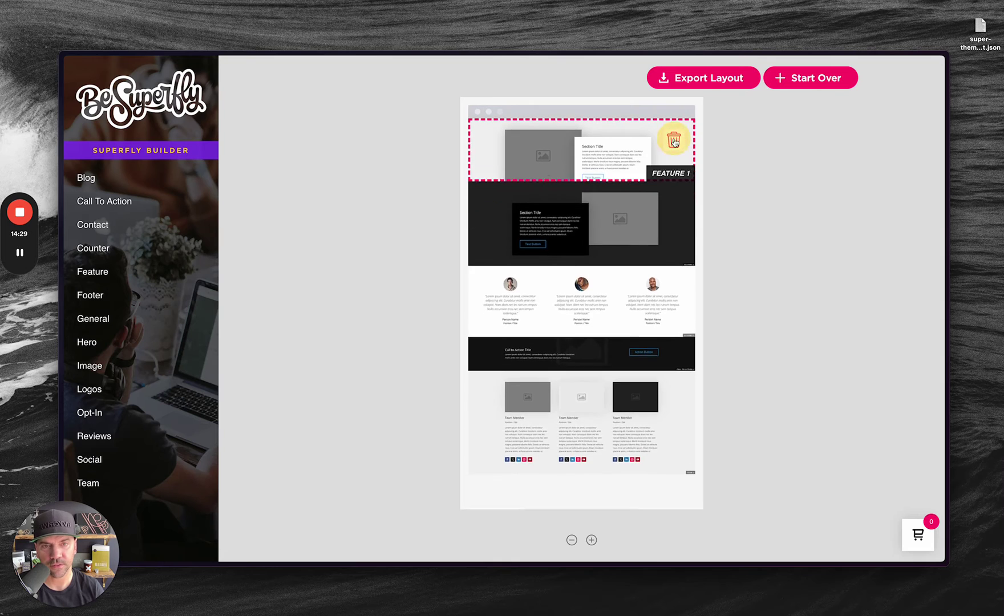
{"action": "left_click", "coordinate": [674, 140]}
{"action": "left_click", "coordinate": [674, 139]}
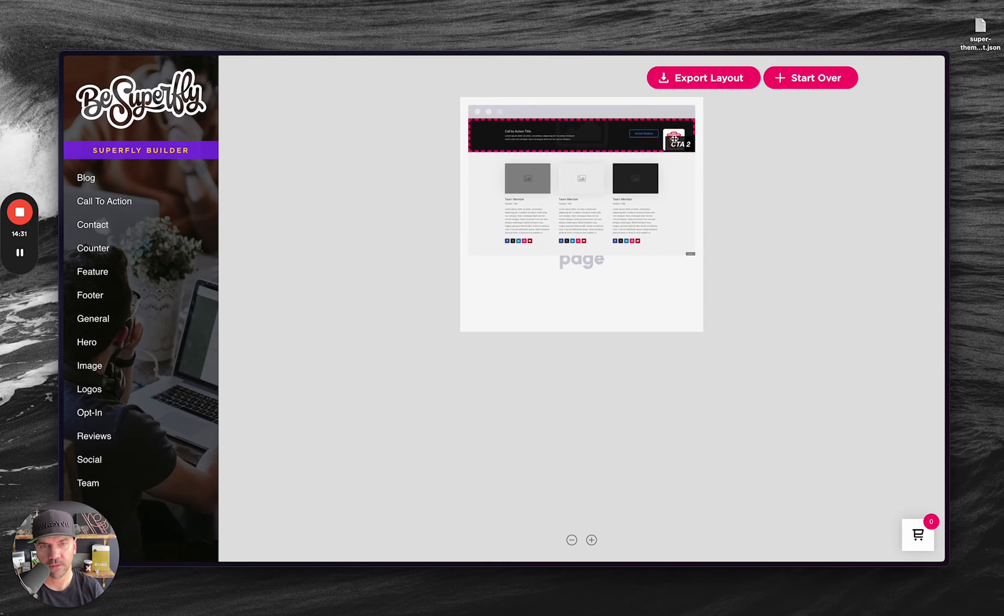
{"action": "left_click", "coordinate": [674, 171]}
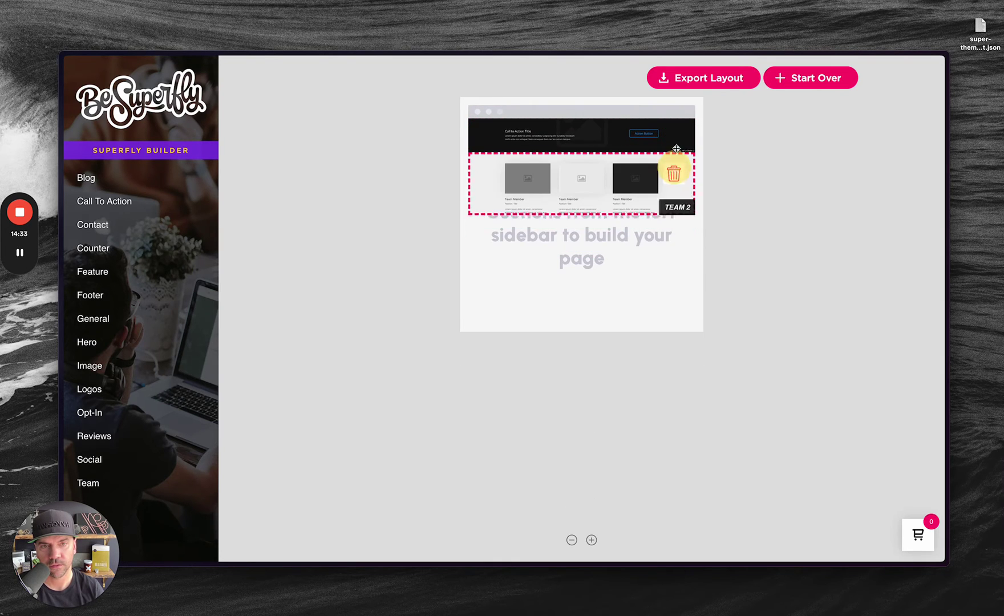
{"action": "left_click", "coordinate": [675, 136]}
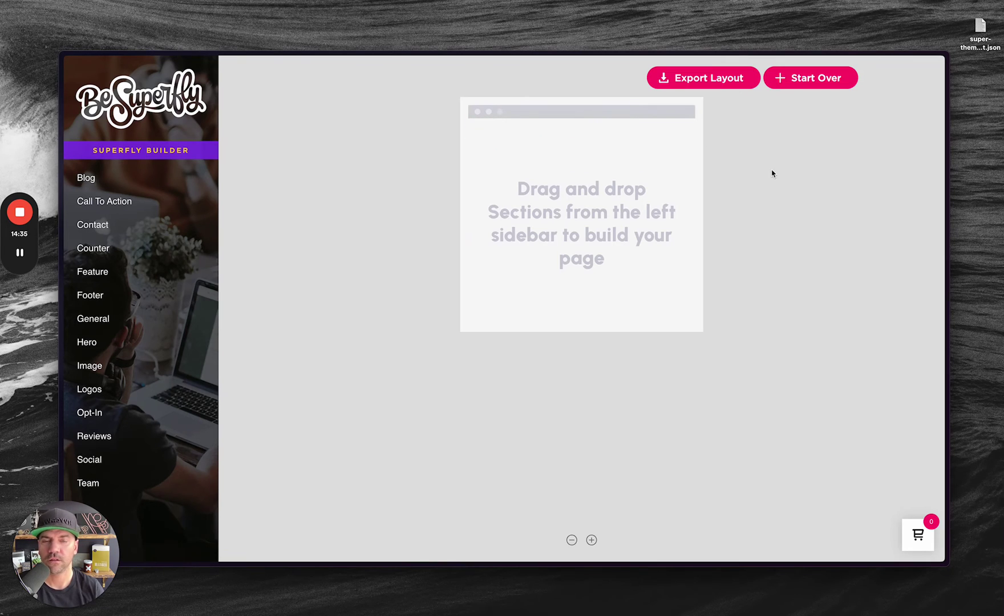
Toggle the empty page preview's width, then go to the Native site window
{"action": "left_click", "coordinate": [592, 541]}
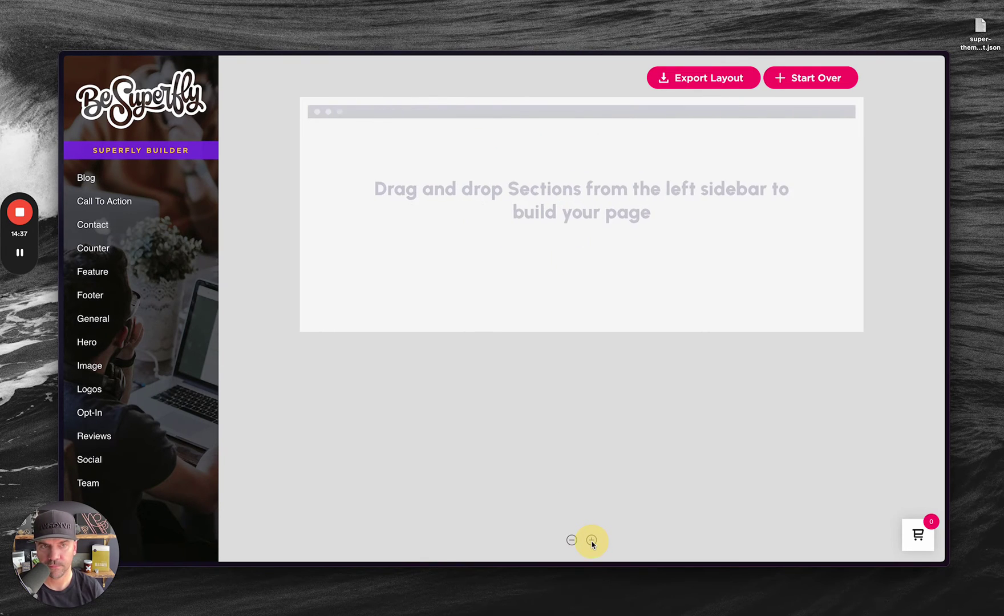
{"action": "left_click", "coordinate": [571, 541]}
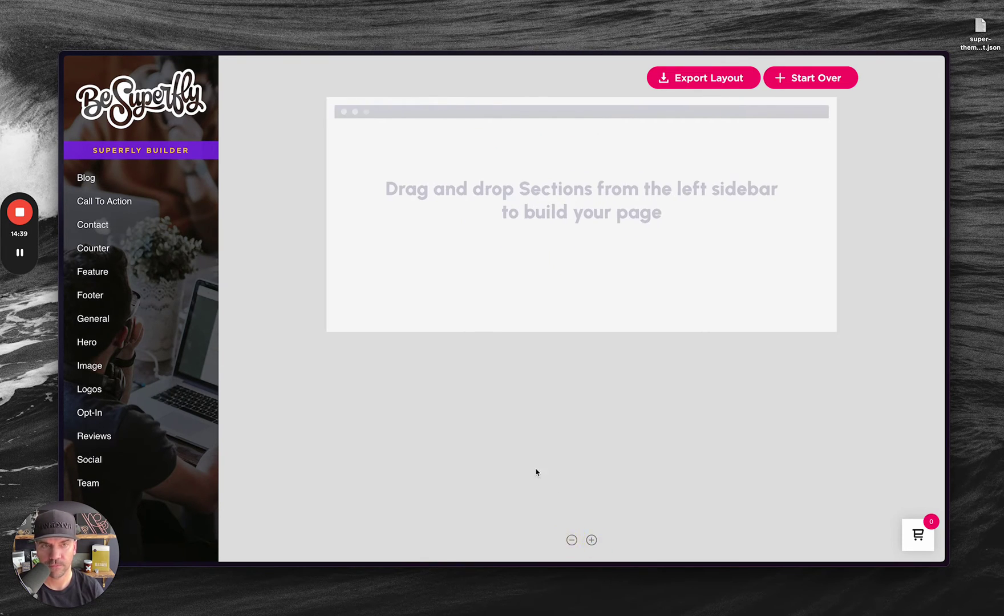
{"action": "left_click", "coordinate": [591, 540]}
{"action": "key", "text": "alt+Tab"}
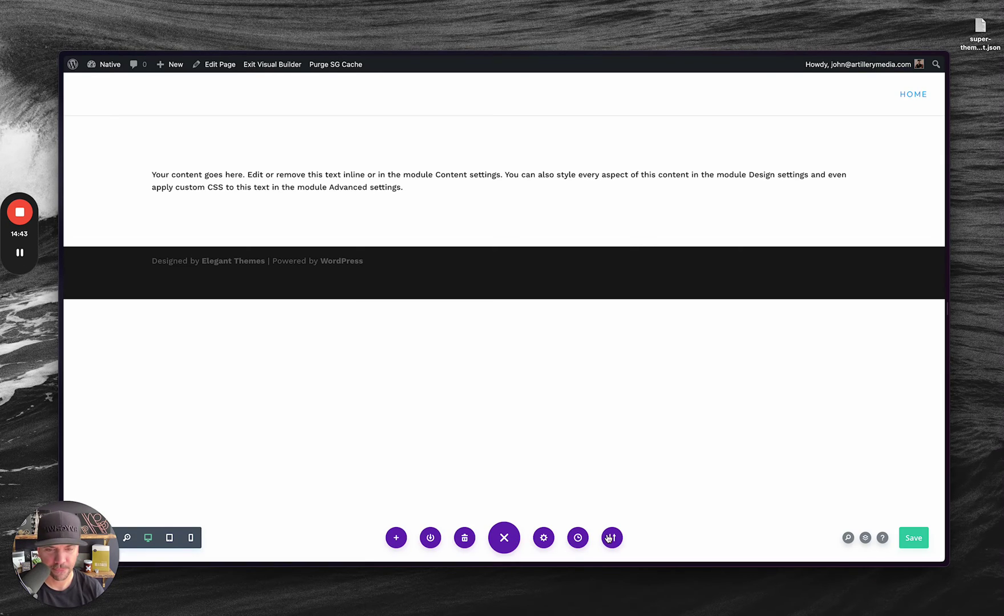
Import the exported layout .json file through Import & Export Page Content and check the result
{"action": "left_click", "coordinate": [610, 537]}
{"action": "left_click", "coordinate": [580, 336]}
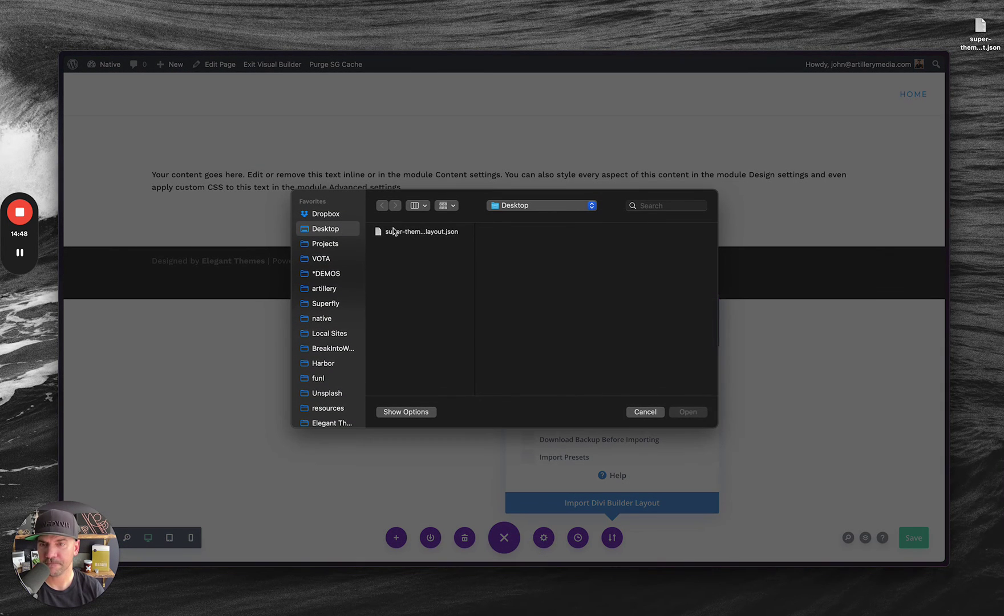
{"action": "left_click", "coordinate": [399, 231]}
{"action": "left_click", "coordinate": [687, 411]}
{"action": "left_click", "coordinate": [612, 511]}
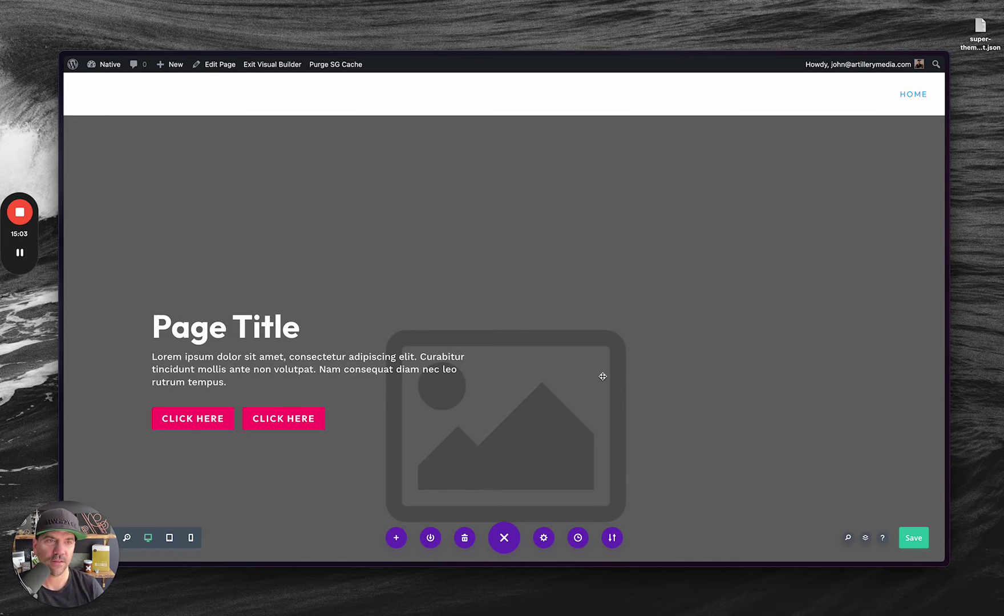
{"action": "scroll", "coordinate": [641, 250], "scroll_direction": "down", "scroll_amount": 8}
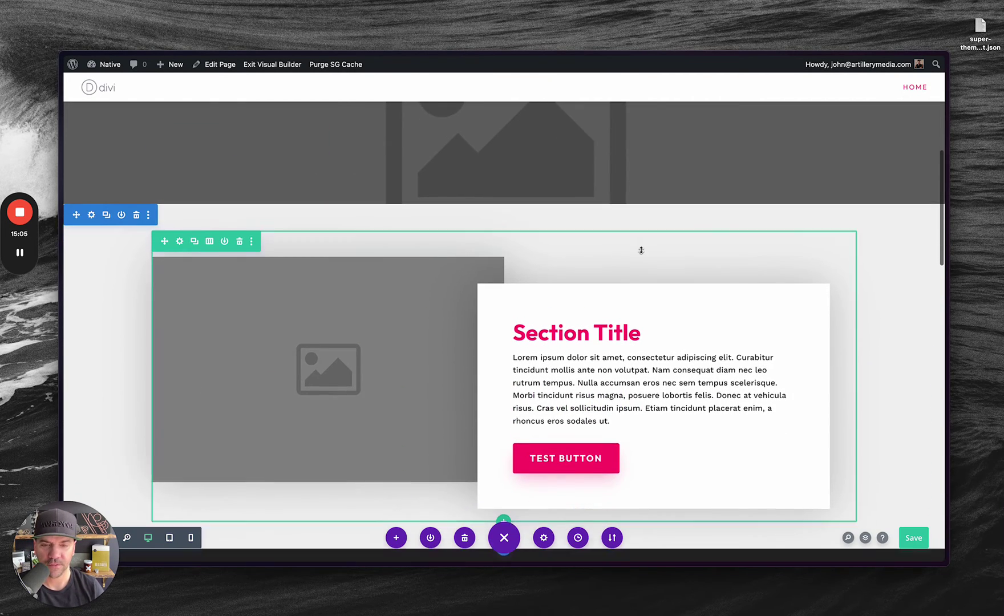
{"action": "scroll", "coordinate": [642, 250], "scroll_direction": "up", "scroll_amount": 4}
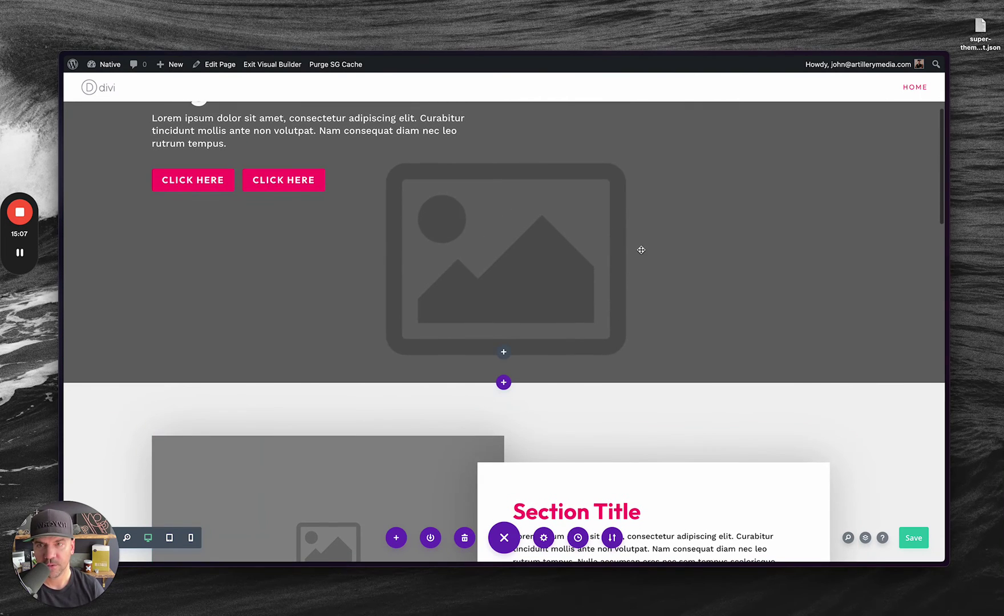
Save and exit the Visual Builder, then scroll through the live page's sections
{"action": "left_click", "coordinate": [281, 67]}
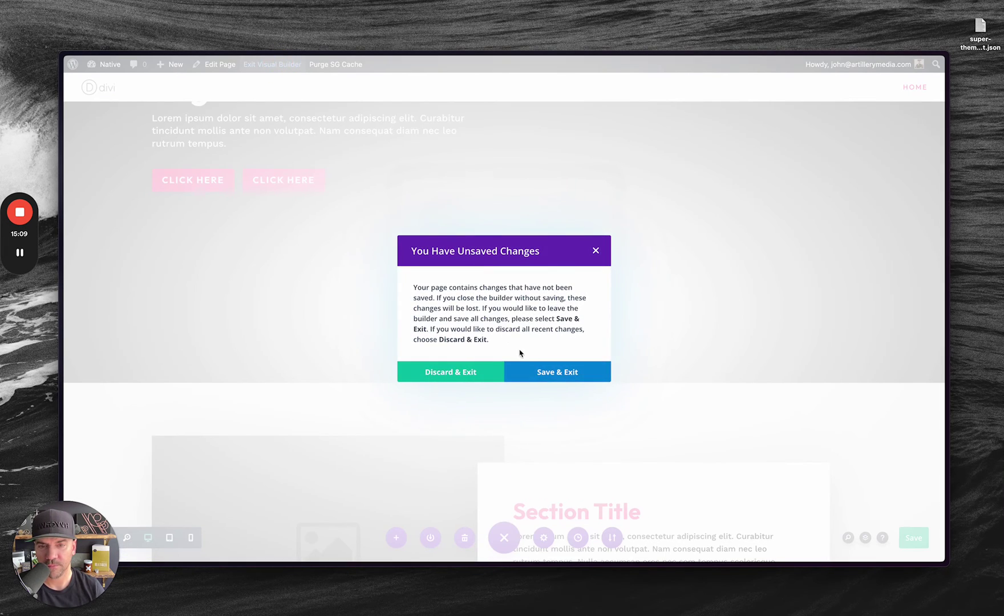
{"action": "left_click", "coordinate": [557, 372]}
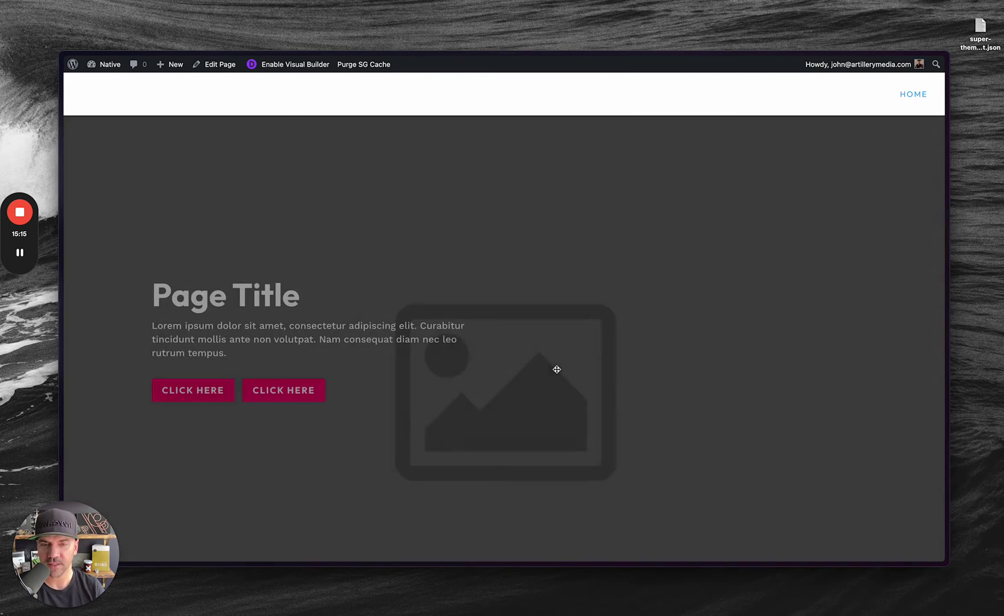
{"action": "scroll", "coordinate": [599, 342], "scroll_direction": "down", "scroll_amount": 8}
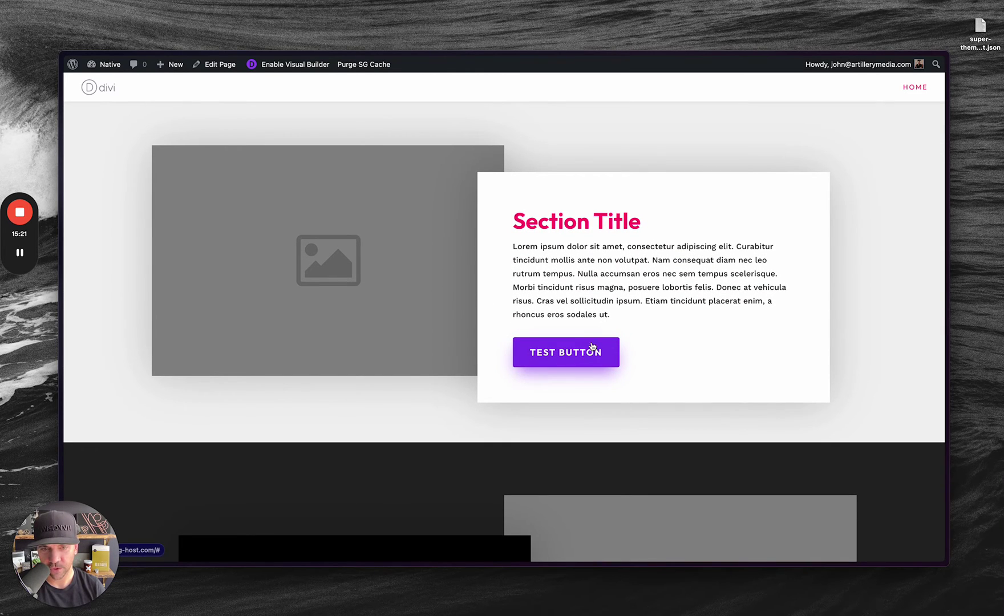
{"action": "left_click_drag", "start_coordinate": [535, 249], "coordinate": [756, 321]}
{"action": "left_click", "coordinate": [709, 307]}
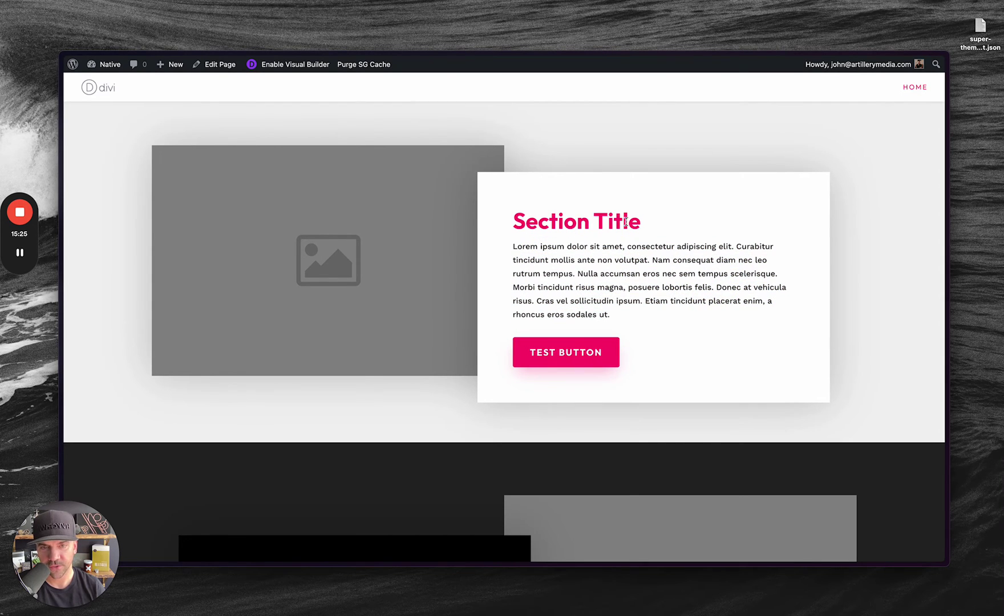
{"action": "scroll", "coordinate": [628, 221], "scroll_direction": "up", "scroll_amount": 8}
{"action": "scroll", "coordinate": [629, 226], "scroll_direction": "down", "scroll_amount": 4}
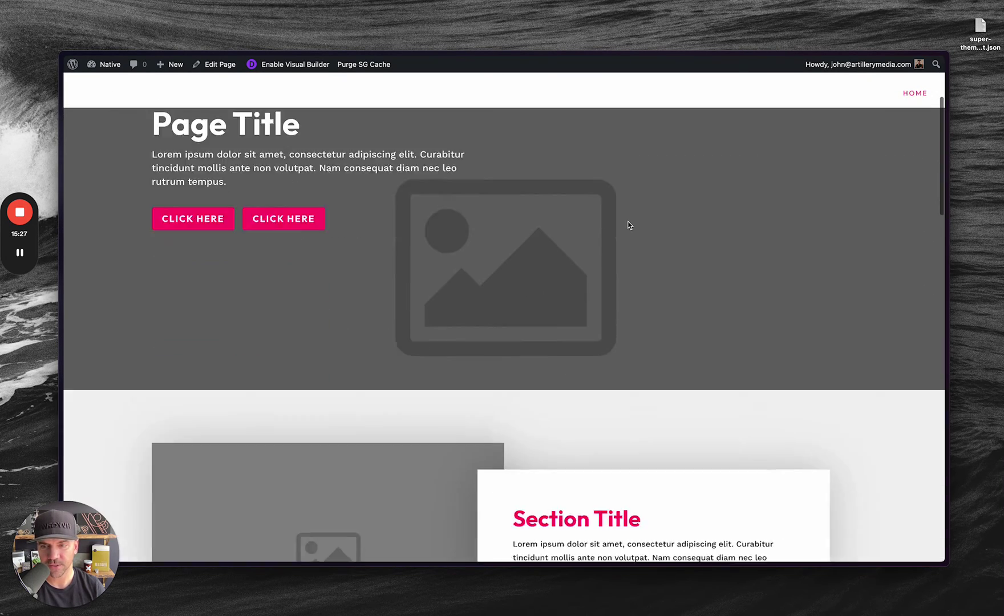
{"action": "scroll", "coordinate": [628, 225], "scroll_direction": "up", "scroll_amount": 4}
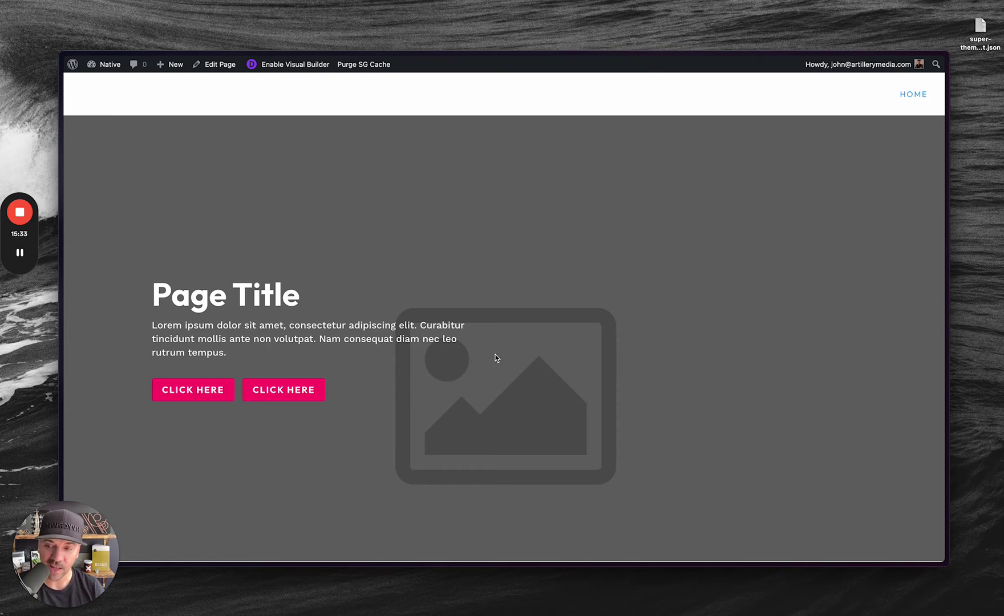
{"action": "scroll", "coordinate": [513, 392], "scroll_direction": "down", "scroll_amount": 10}
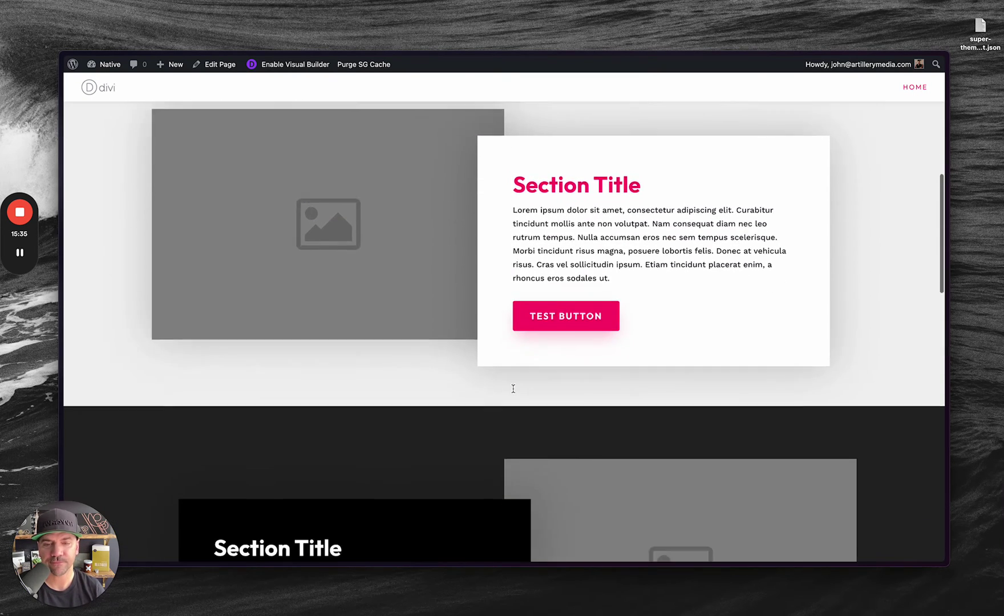
{"action": "scroll", "coordinate": [620, 390], "scroll_direction": "down", "scroll_amount": 10}
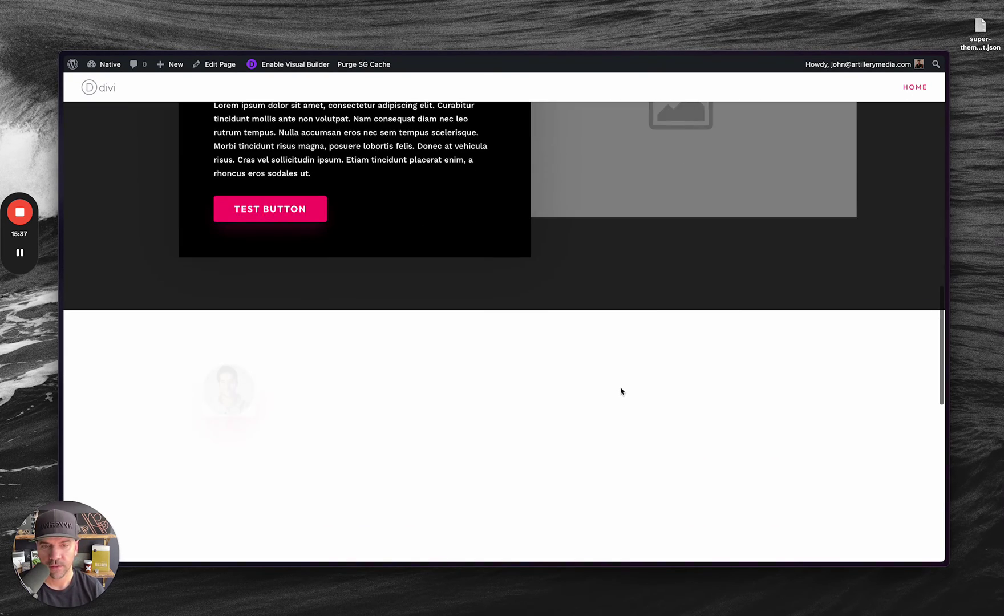
{"action": "scroll", "coordinate": [610, 511], "scroll_direction": "down", "scroll_amount": 3}
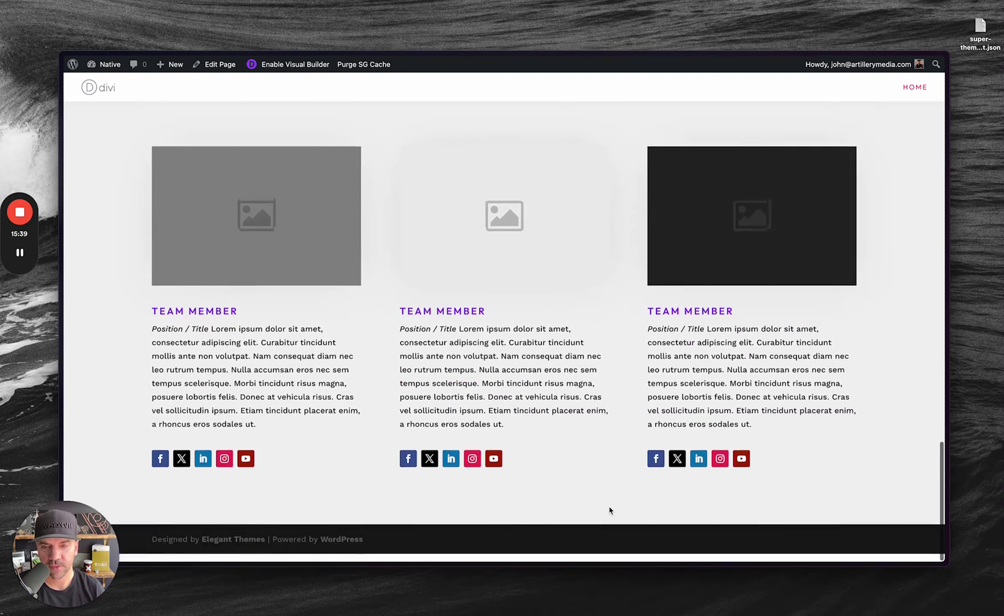
Inspect the TEAM MEMBER heading's styles in DevTools, then close them and review the page
{"action": "right_click", "coordinate": [418, 322]}
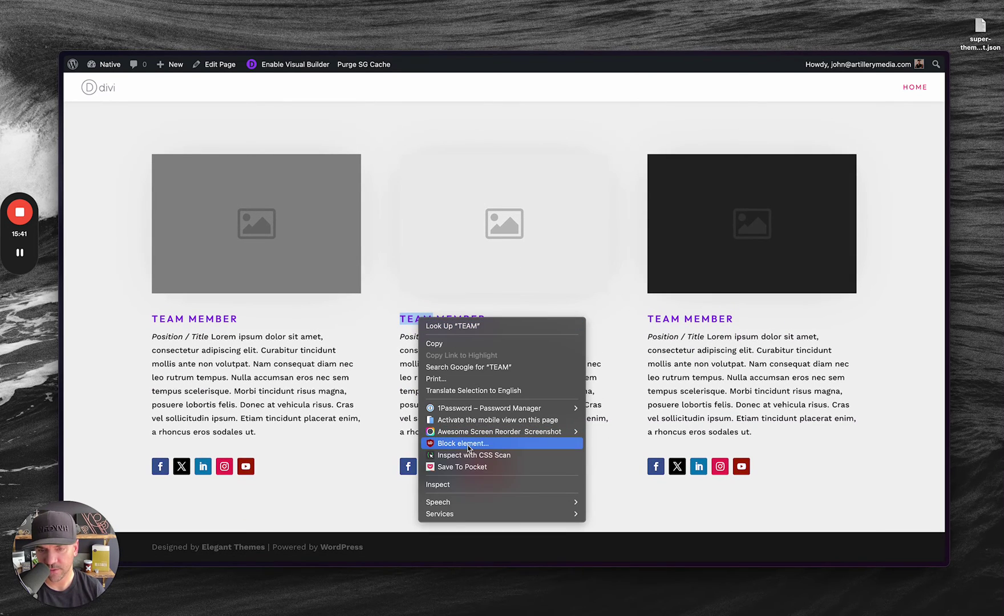
{"action": "left_click", "coordinate": [464, 481]}
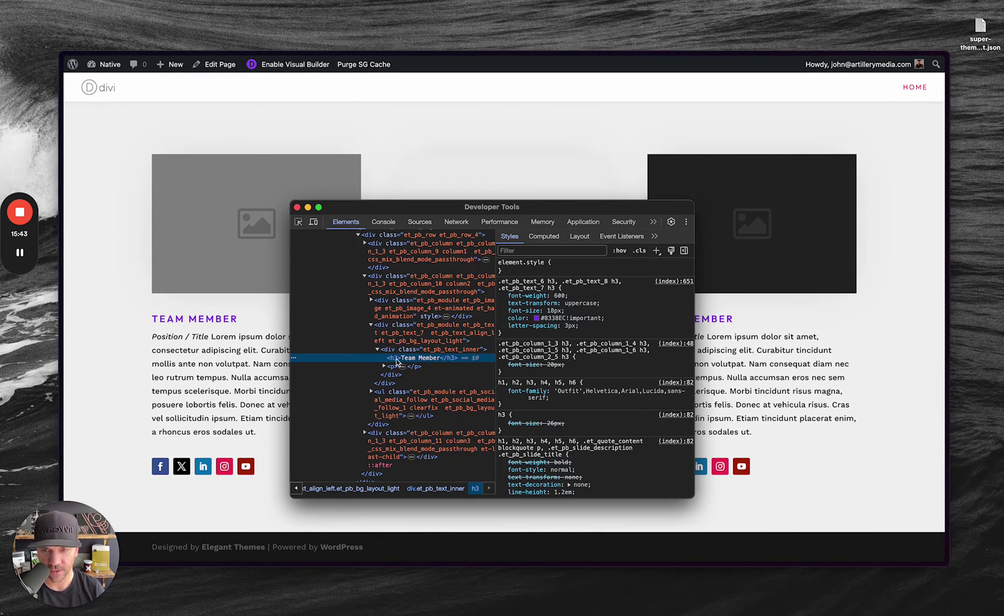
{"action": "left_click", "coordinate": [297, 208]}
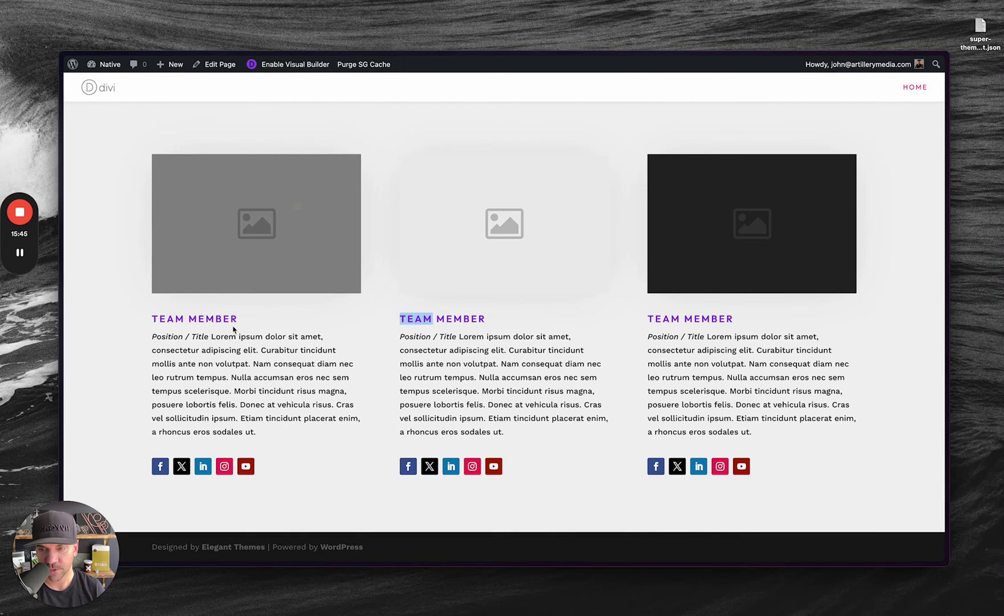
{"action": "scroll", "coordinate": [537, 377], "scroll_direction": "up", "scroll_amount": 10}
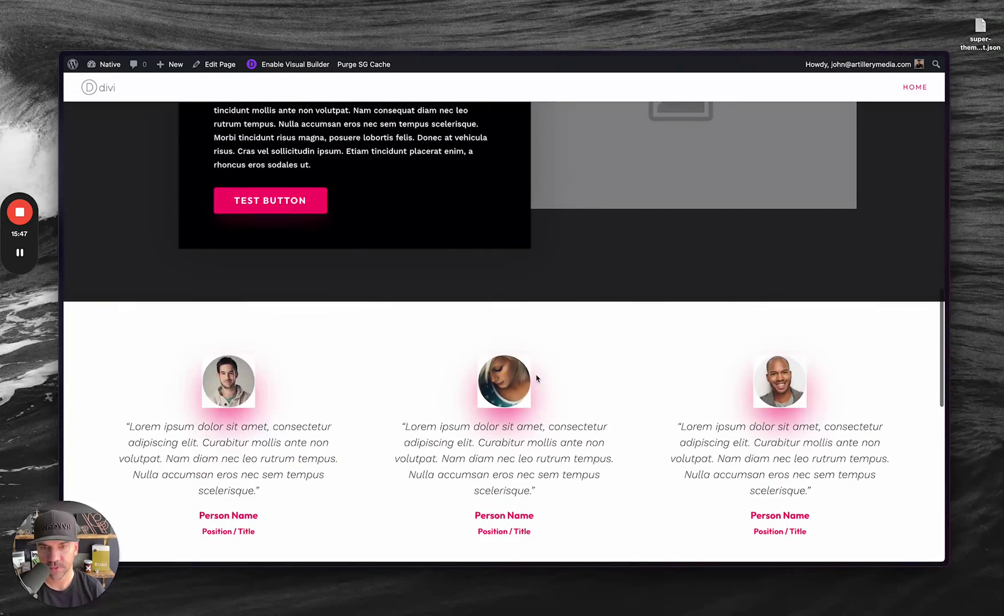
{"action": "scroll", "coordinate": [536, 378], "scroll_direction": "up", "scroll_amount": 4}
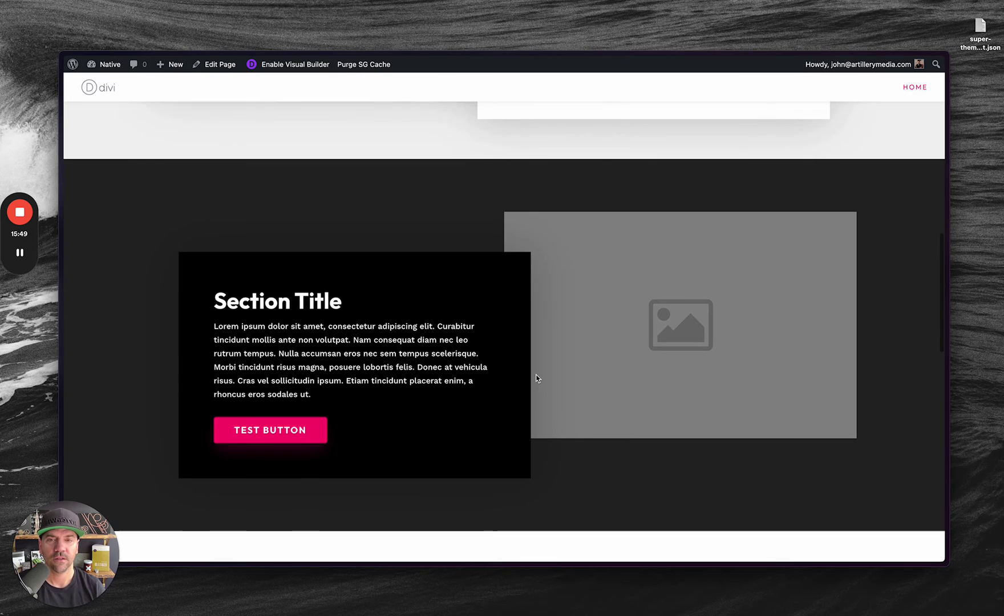
{"action": "scroll", "coordinate": [536, 378], "scroll_direction": "down", "scroll_amount": 10}
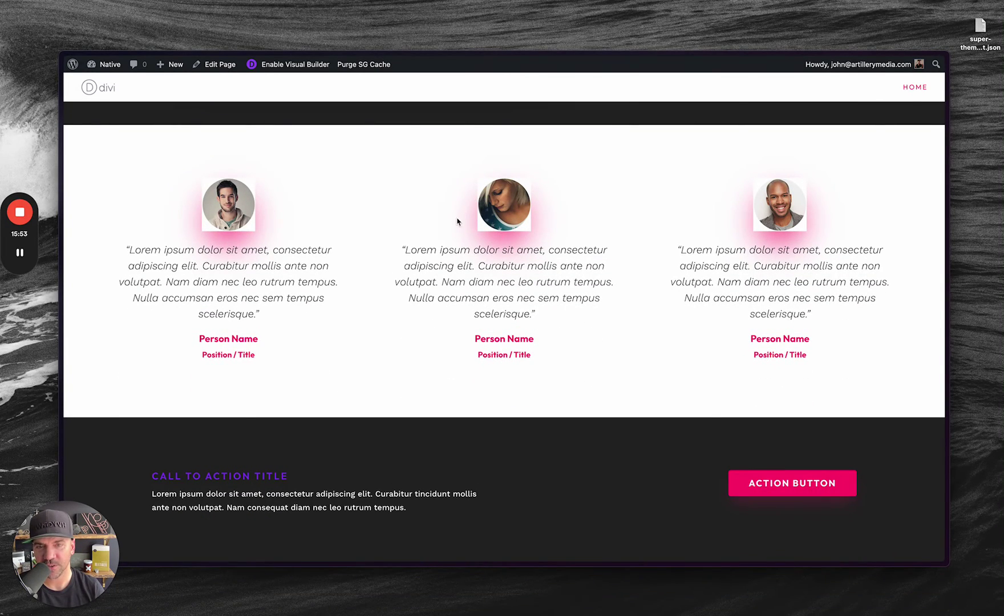
{"action": "scroll", "coordinate": [548, 152], "scroll_direction": "up", "scroll_amount": 4}
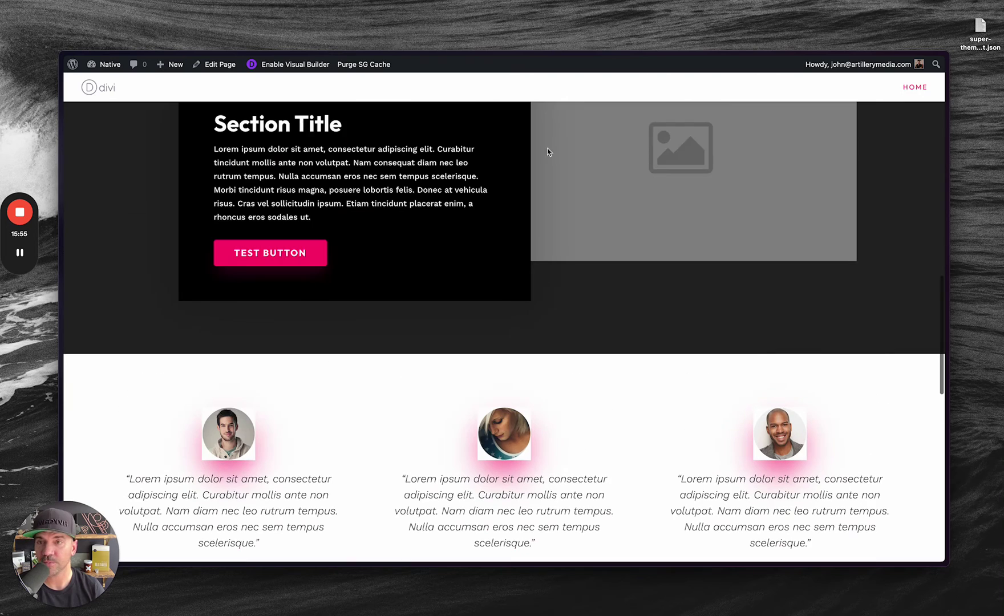
Reopen the Visual Builder and look at the first testimonial image's Box Shadow design options
{"action": "left_click", "coordinate": [286, 67]}
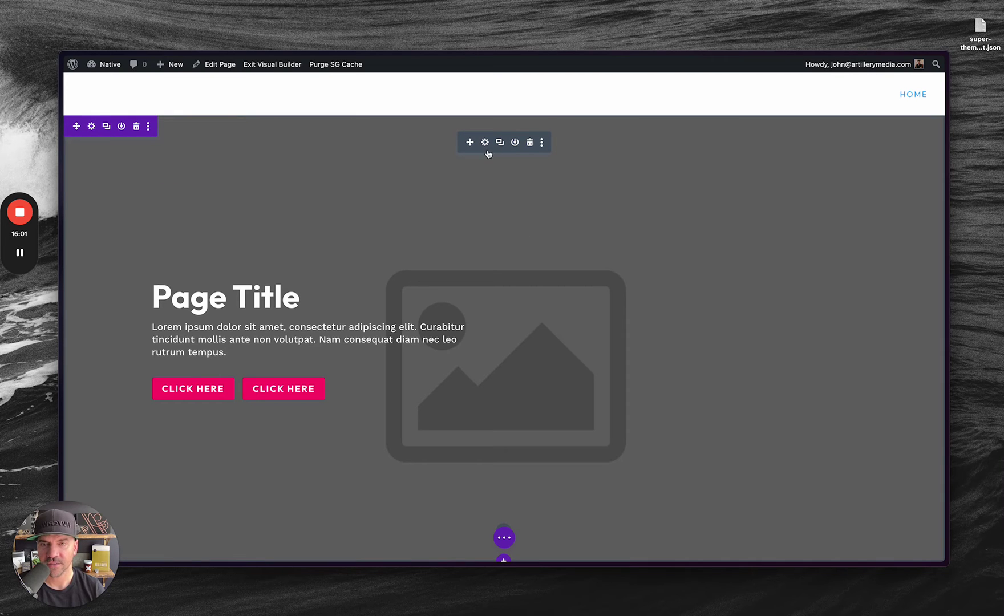
{"action": "scroll", "coordinate": [531, 296], "scroll_direction": "down", "scroll_amount": 15}
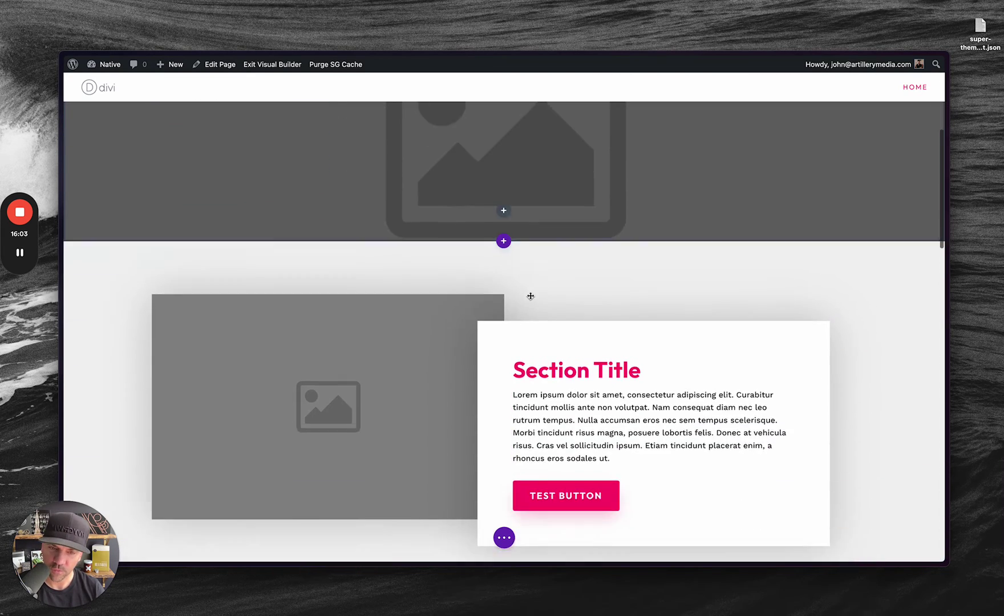
{"action": "scroll", "coordinate": [530, 295], "scroll_direction": "up", "scroll_amount": 3}
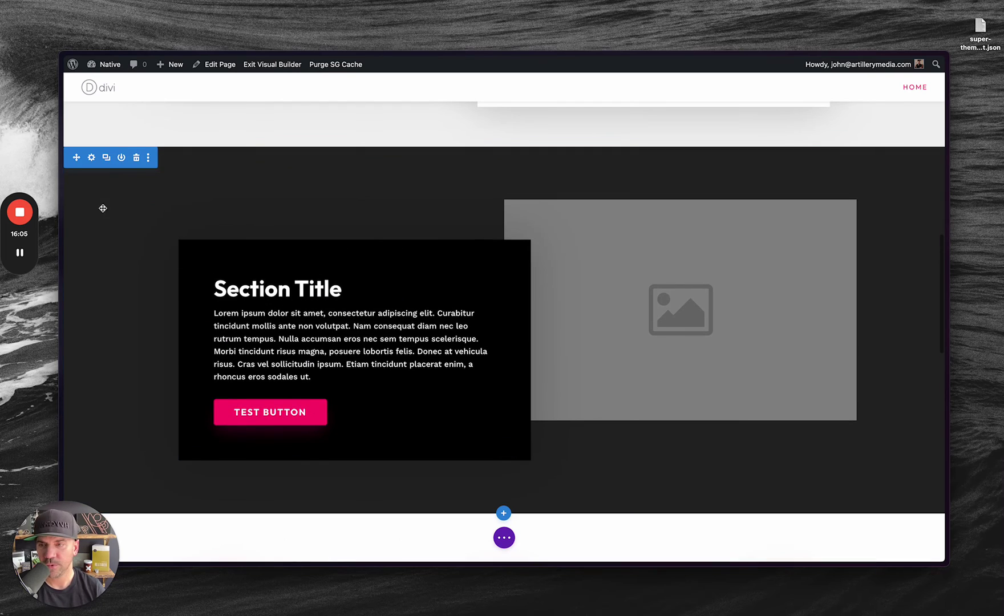
{"action": "scroll", "coordinate": [537, 231], "scroll_direction": "down", "scroll_amount": 3}
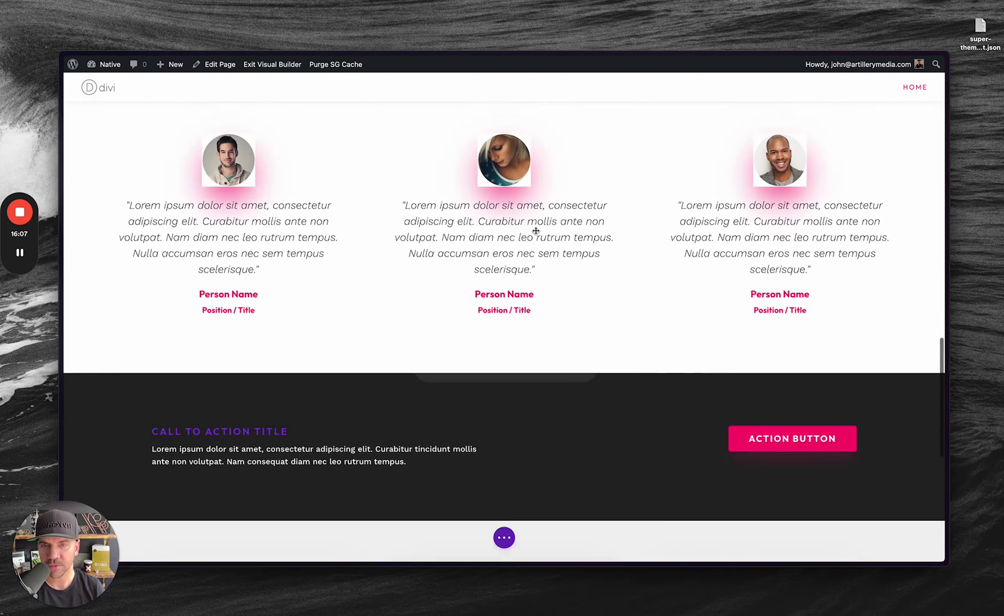
{"action": "scroll", "coordinate": [228, 217], "scroll_direction": "up", "scroll_amount": 1}
{"action": "left_click", "coordinate": [210, 201]}
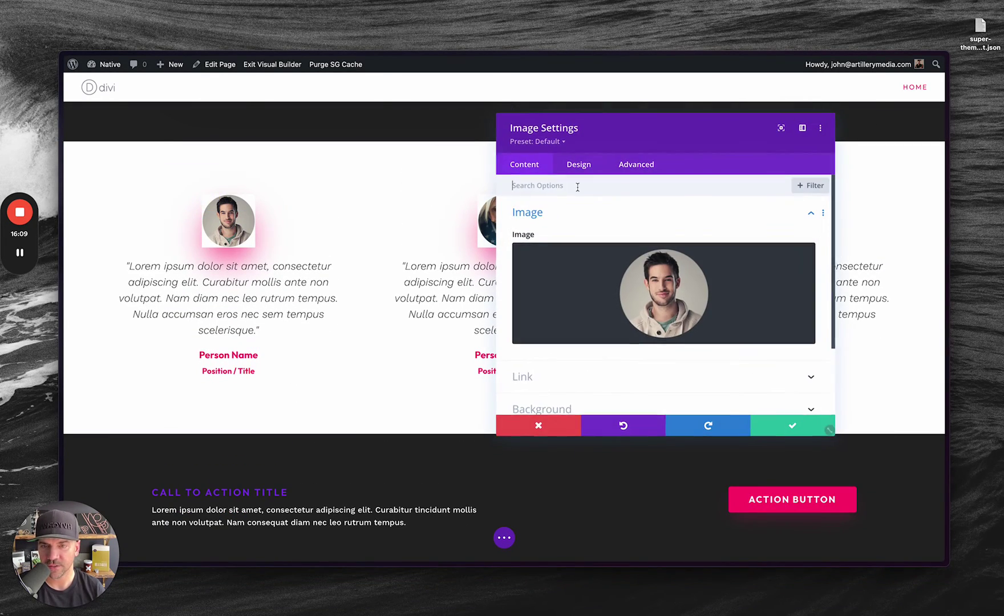
{"action": "left_click", "coordinate": [589, 165]}
{"action": "right_click", "coordinate": [529, 340]}
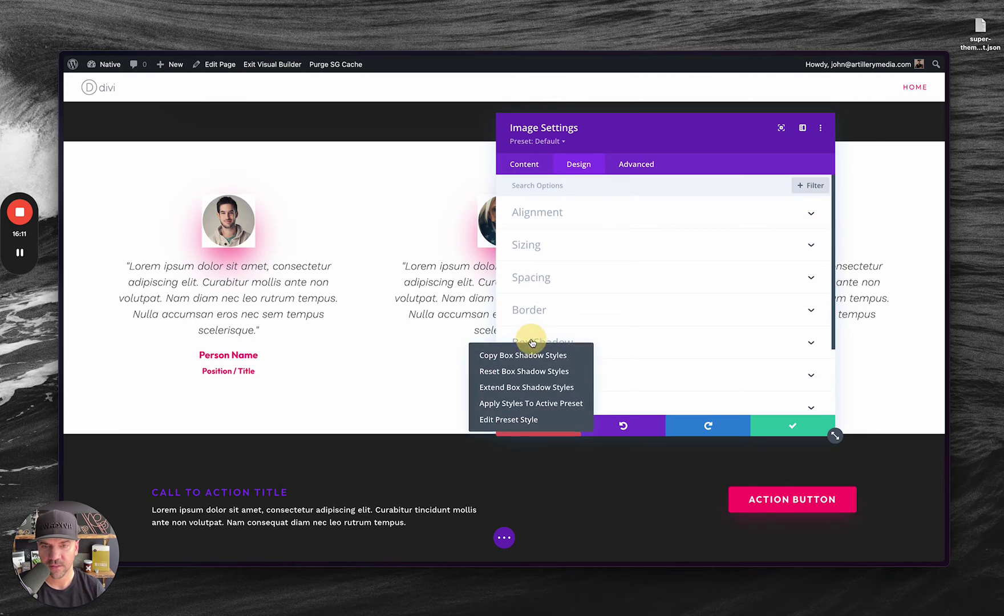
{"action": "left_click", "coordinate": [518, 371]}
{"action": "right_click", "coordinate": [536, 346]}
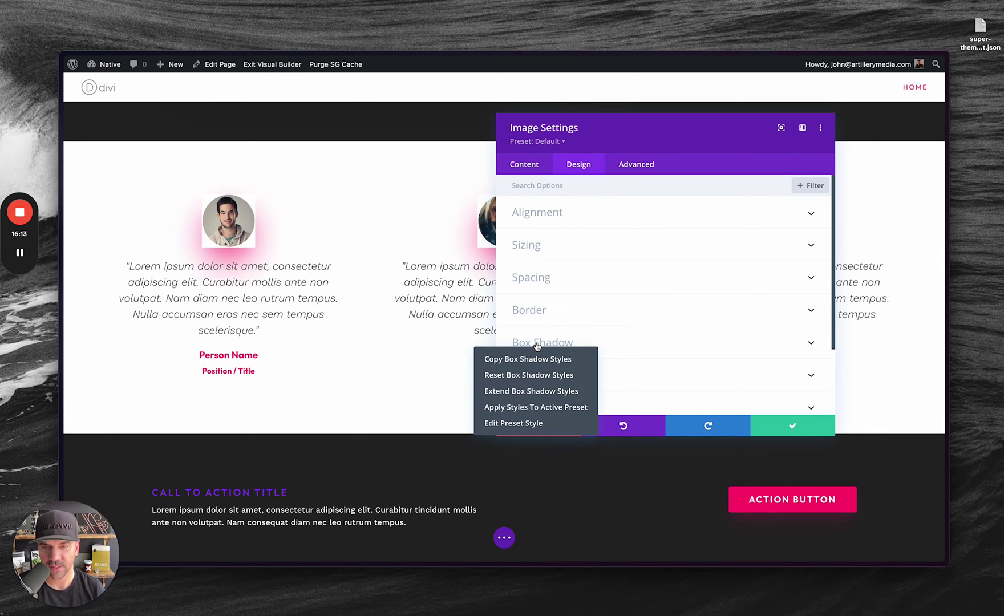
{"action": "left_click", "coordinate": [552, 345]}
{"action": "scroll", "coordinate": [547, 276], "scroll_direction": "up", "scroll_amount": 2}
{"action": "left_click", "coordinate": [548, 276]}
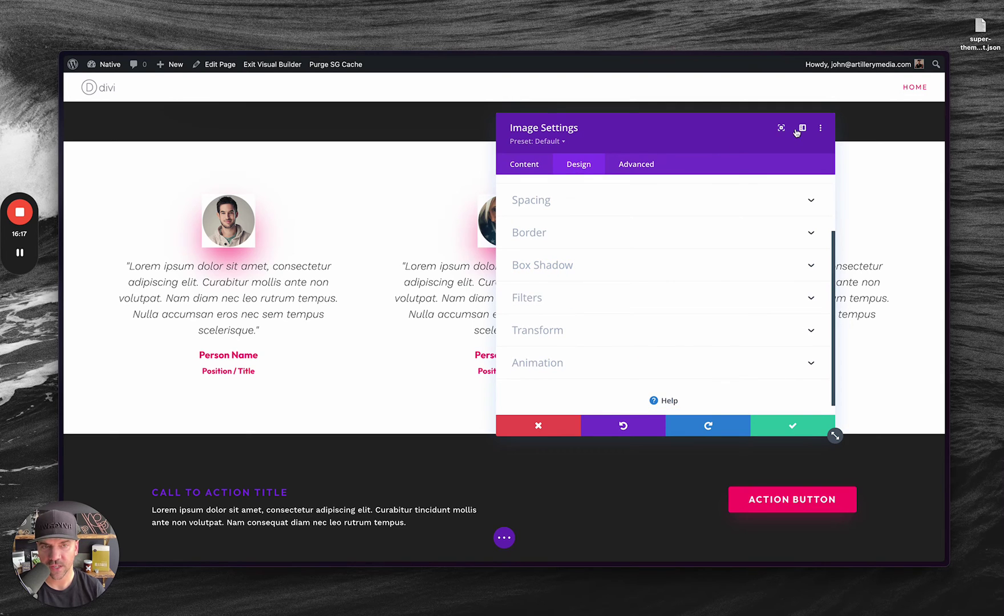
Reset Box Shadow to defaults in the Image default preset and save the preset
{"action": "left_click", "coordinate": [822, 129]}
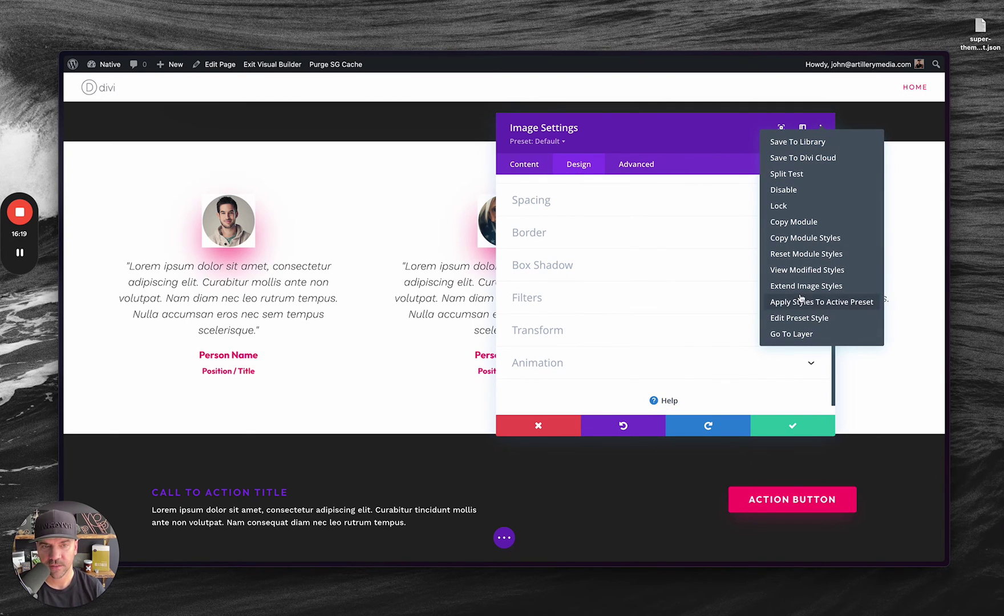
{"action": "left_click", "coordinate": [800, 317]}
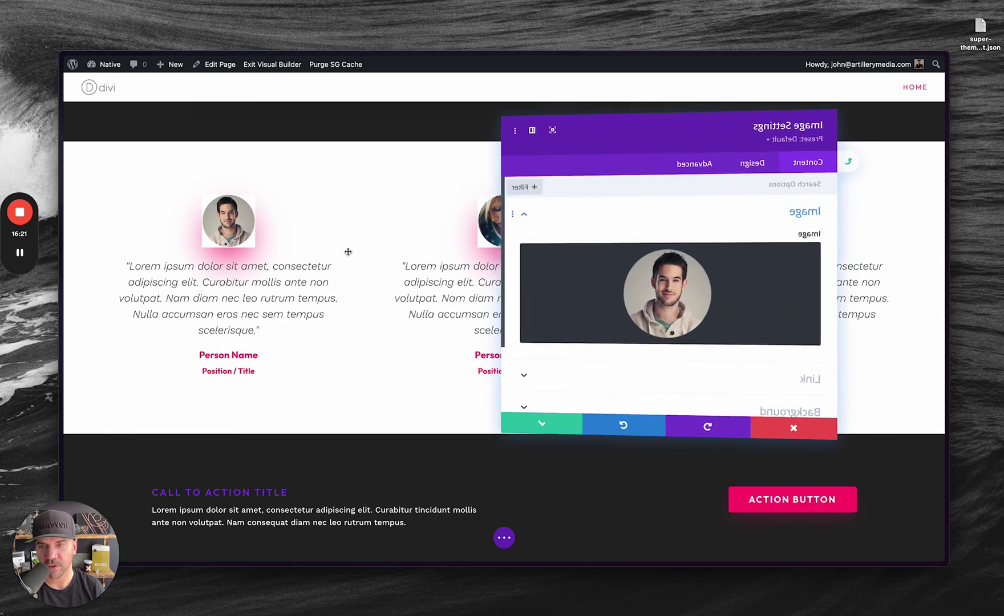
{"action": "left_click", "coordinate": [578, 165]}
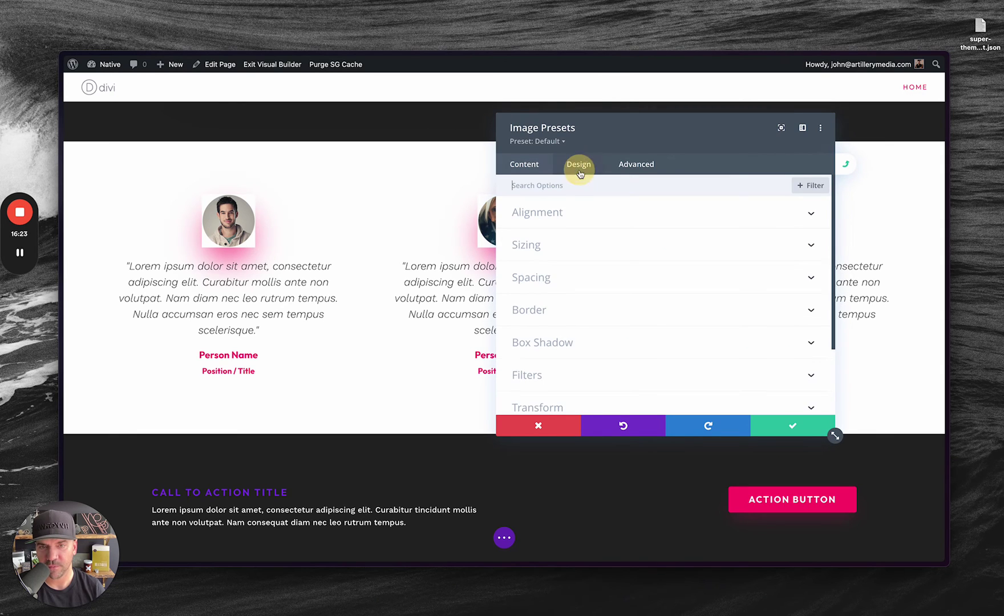
{"action": "right_click", "coordinate": [539, 342]}
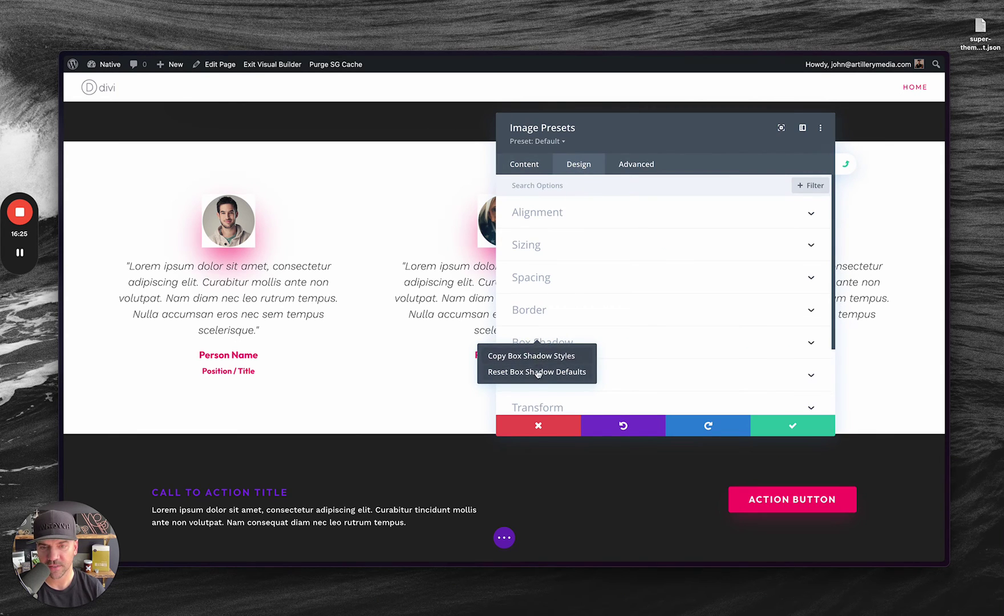
{"action": "left_click", "coordinate": [537, 372]}
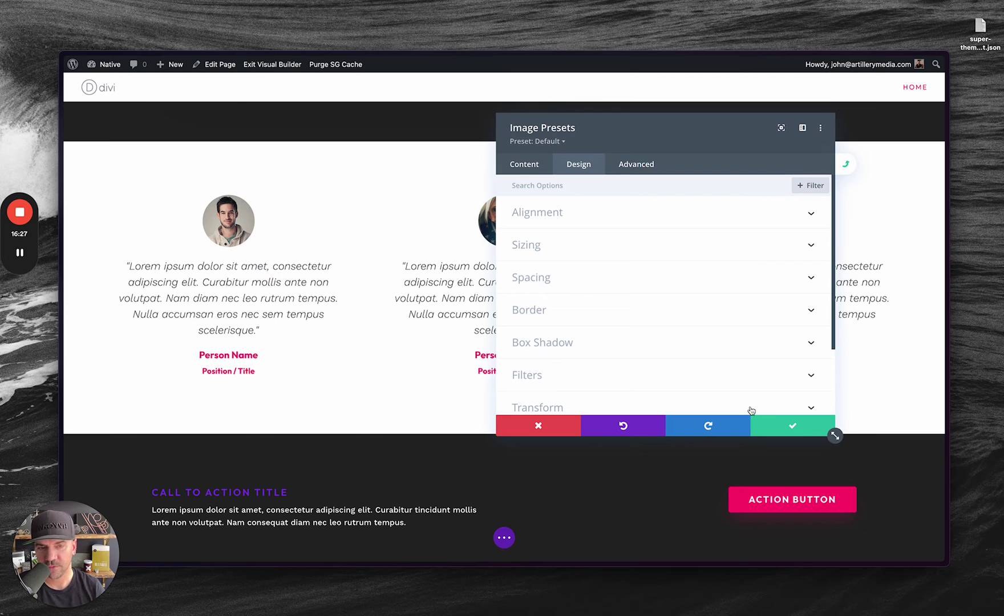
{"action": "left_click", "coordinate": [777, 425]}
{"action": "left_click", "coordinate": [777, 422]}
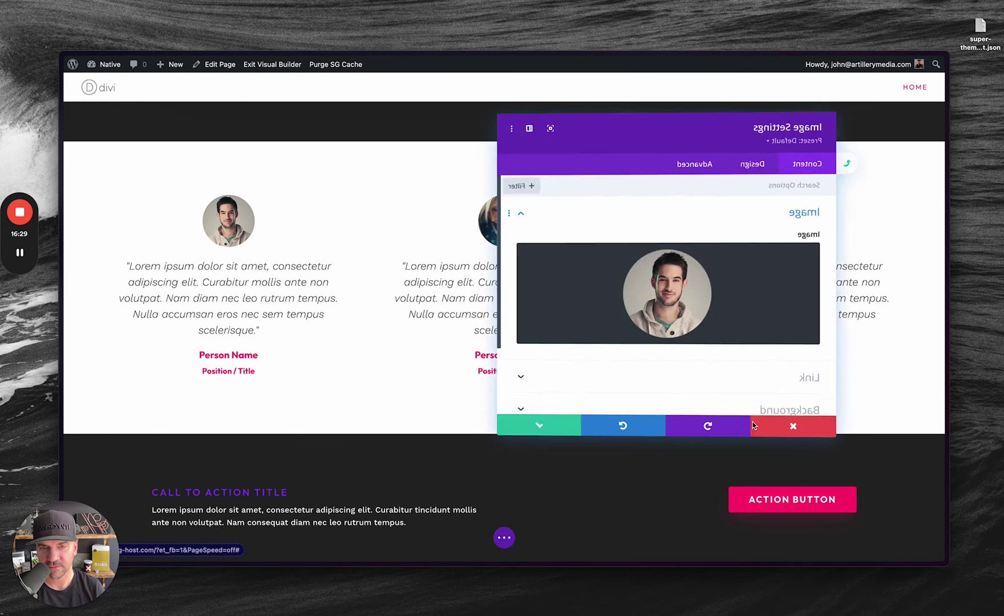
{"action": "left_click", "coordinate": [756, 422]}
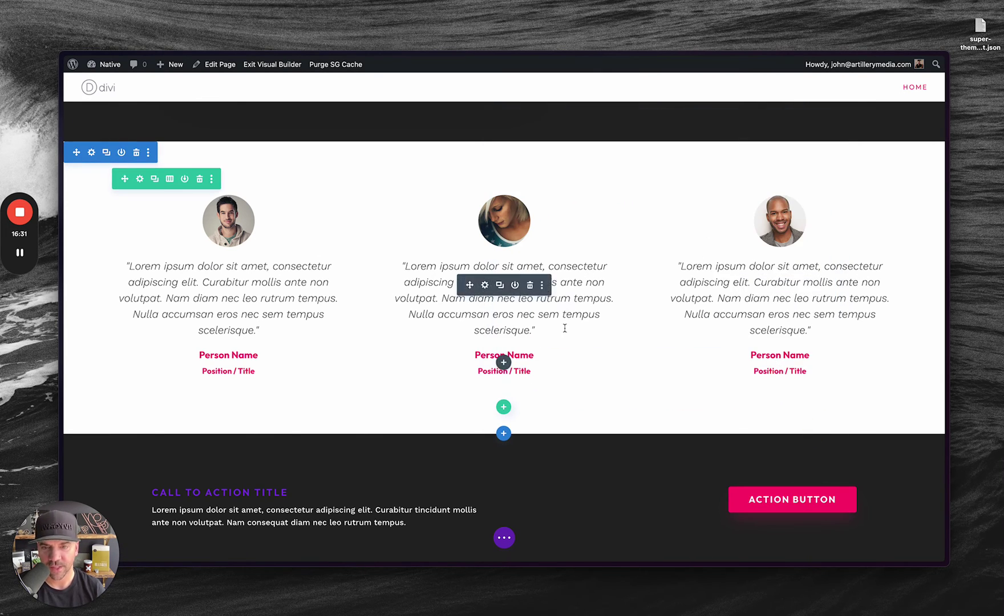
Scroll down to check the avatar images and exit the Visual Builder
{"action": "scroll", "coordinate": [565, 328], "scroll_direction": "down", "scroll_amount": 1}
{"action": "scroll", "coordinate": [368, 332], "scroll_direction": "down", "scroll_amount": 4}
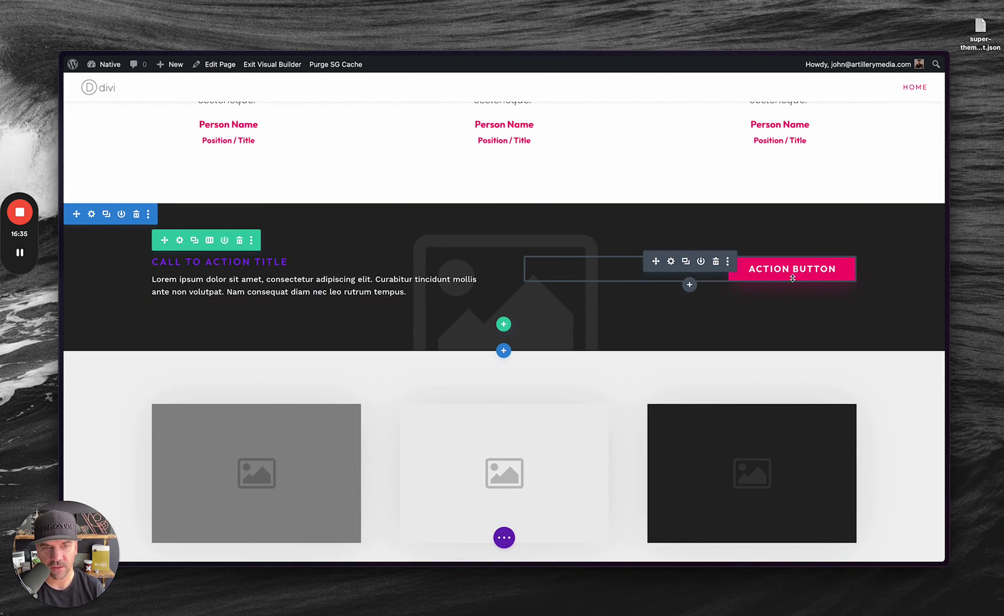
{"action": "scroll", "coordinate": [627, 361], "scroll_direction": "down", "scroll_amount": 5}
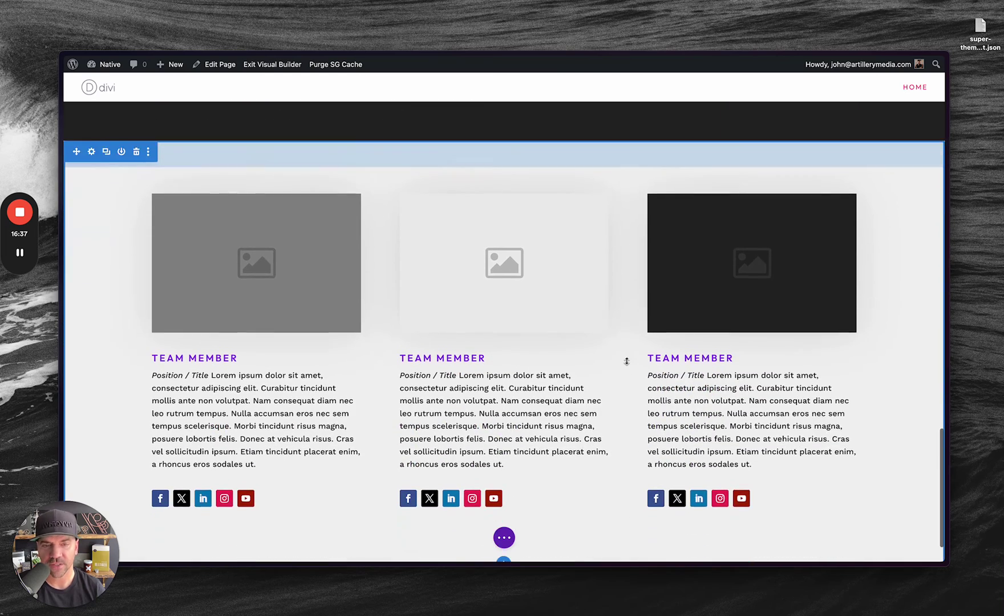
{"action": "mouse_move", "coordinate": [488, 325]}
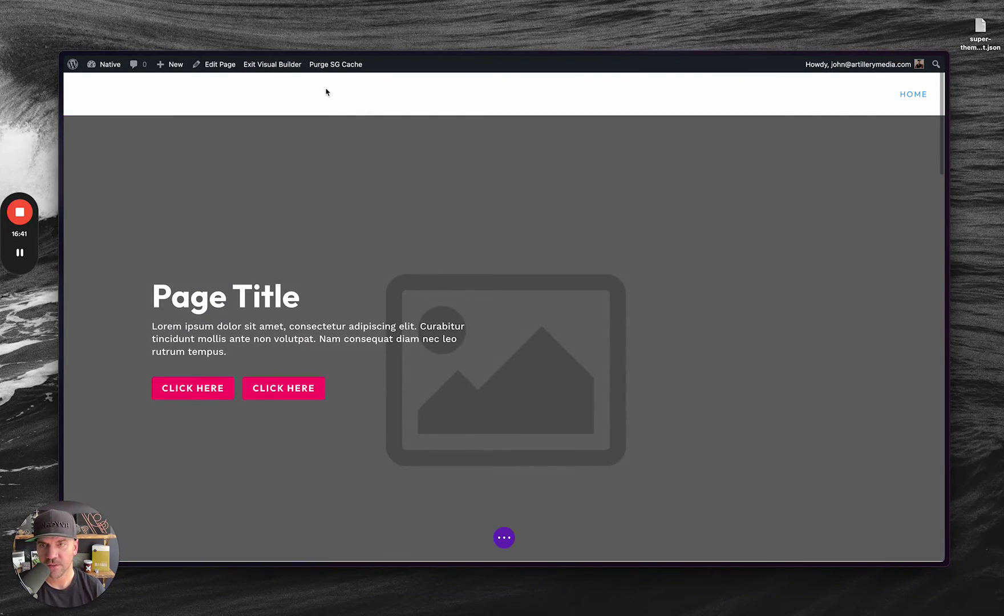
{"action": "left_click", "coordinate": [268, 68]}
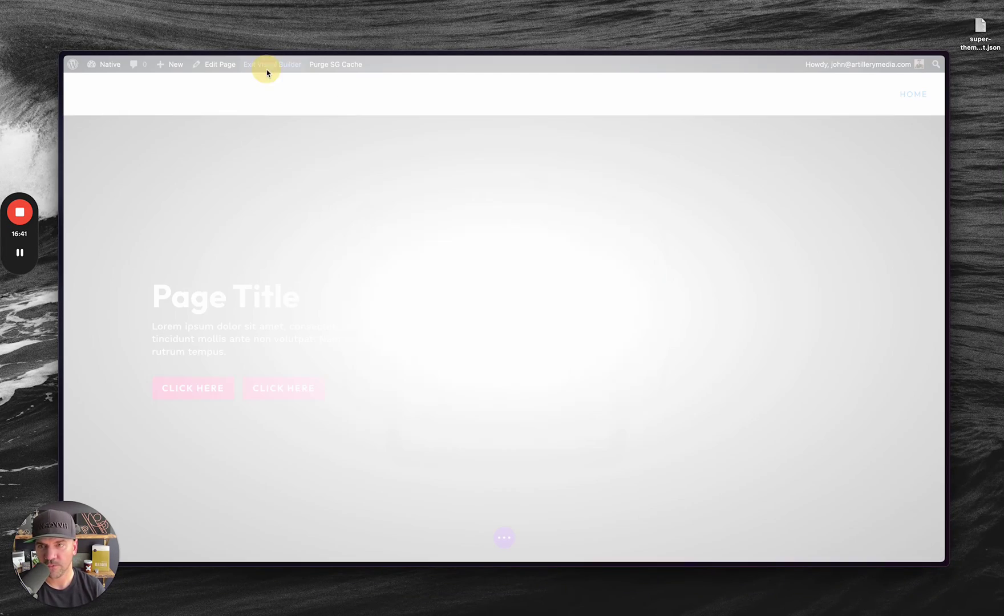
Save and exit the page, then load the Coastal demo site (coastal.madebysuperfly.com)
{"action": "left_click", "coordinate": [555, 373]}
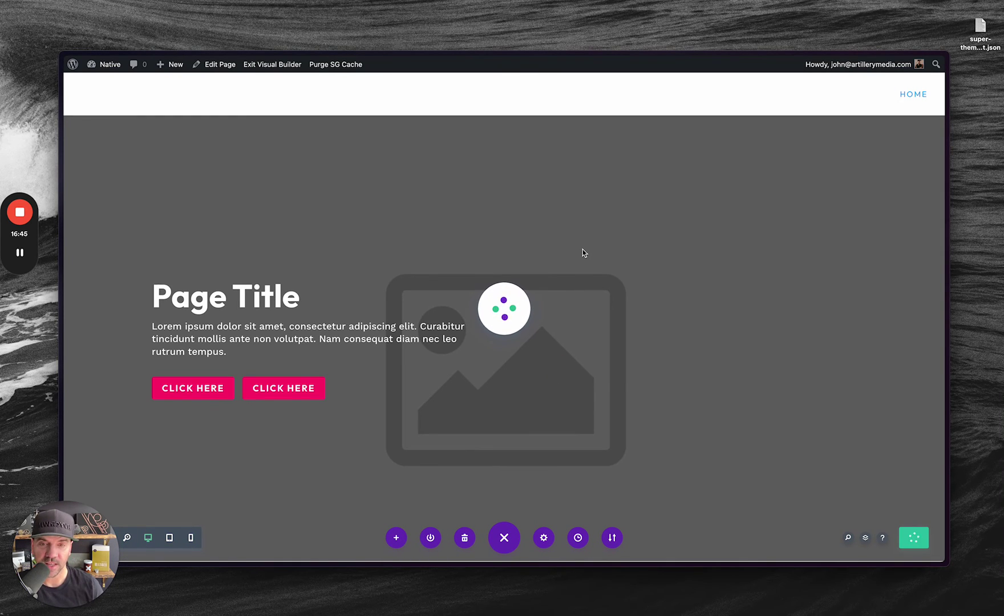
{"action": "key", "text": "super+t"}
{"action": "type", "text": "coast"}
{"action": "key", "text": "Return"}
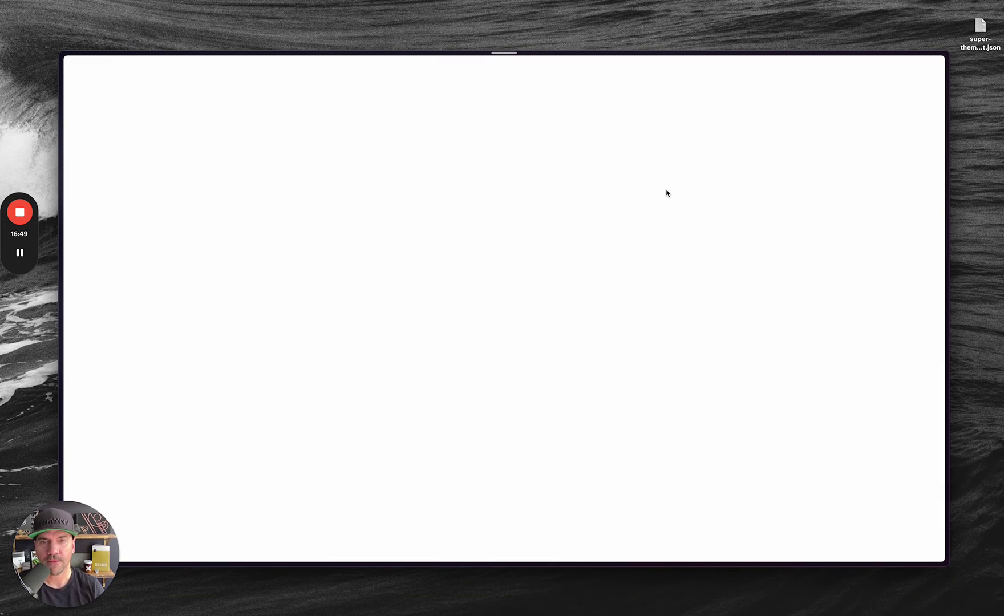
Open the Coastal Interior page and scroll through it
{"action": "key", "text": "super+t"}
{"action": "type", "text": "coastl"}
{"action": "key", "text": "BackSpace"}
{"action": "type", "text": "al"}
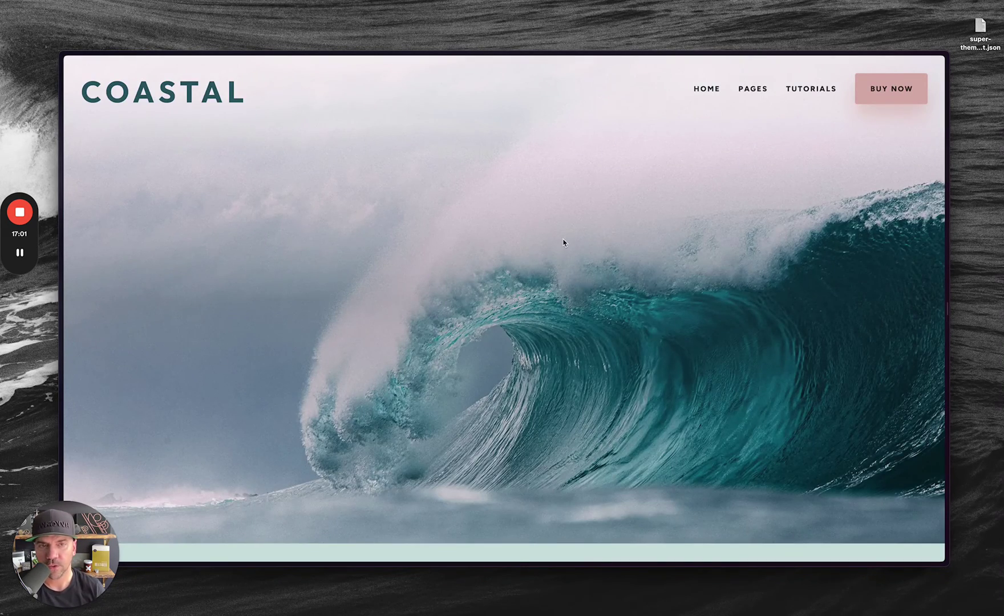
{"action": "scroll", "coordinate": [531, 343], "scroll_direction": "down", "scroll_amount": 5}
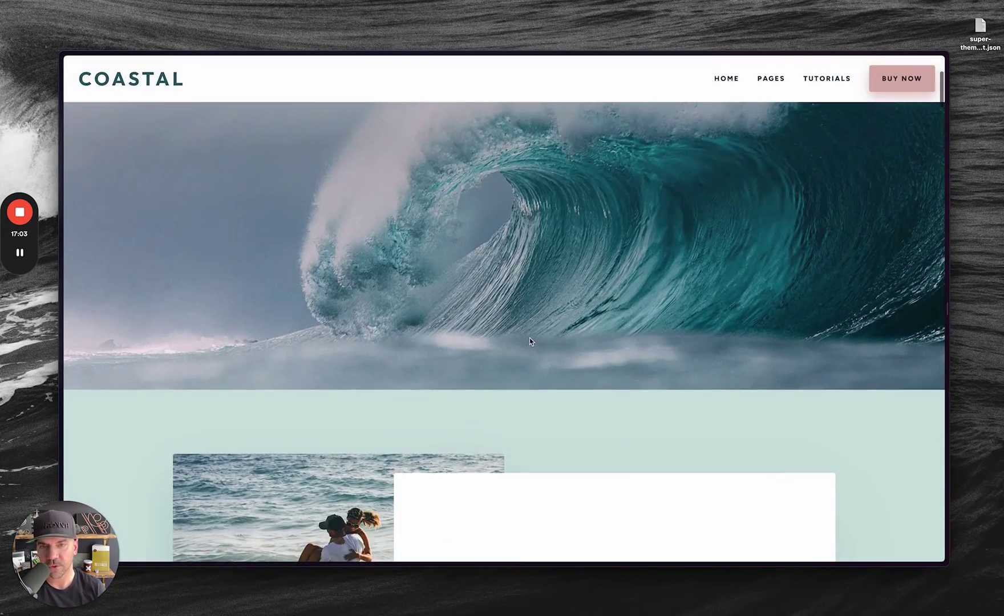
{"action": "scroll", "coordinate": [530, 340], "scroll_direction": "up", "scroll_amount": 5}
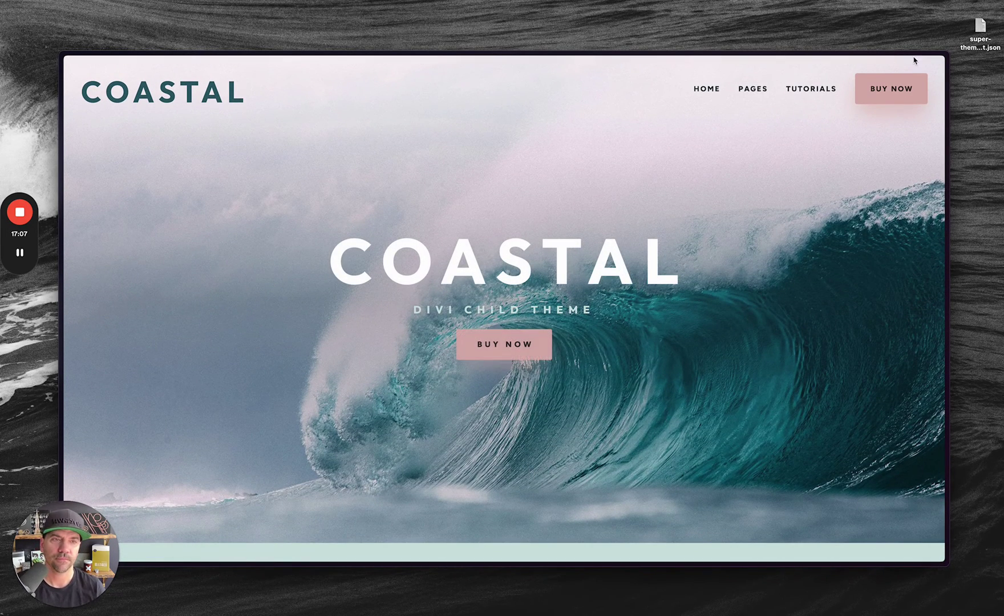
Browse further down the Coastal page before returning to Superfly Builder
{"action": "left_click", "coordinate": [982, 41]}
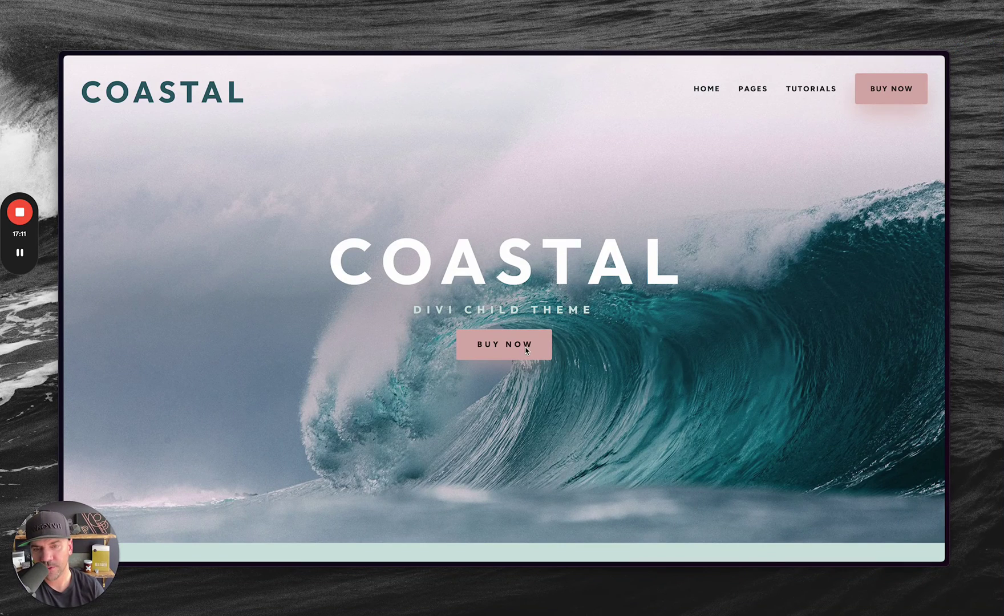
{"action": "scroll", "coordinate": [498, 354], "scroll_direction": "down", "scroll_amount": 5}
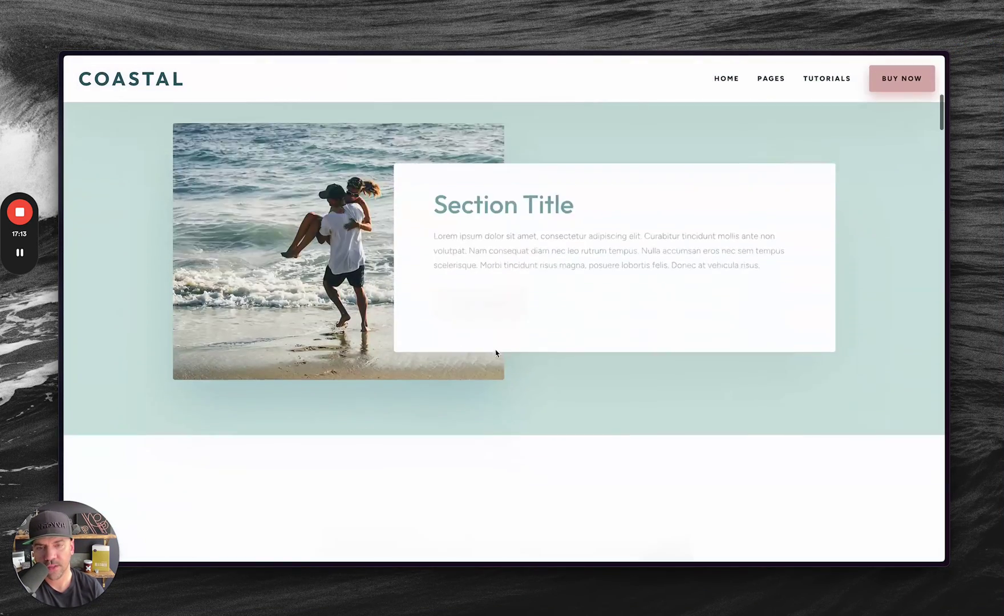
{"action": "scroll", "coordinate": [496, 354], "scroll_direction": "down", "scroll_amount": 8}
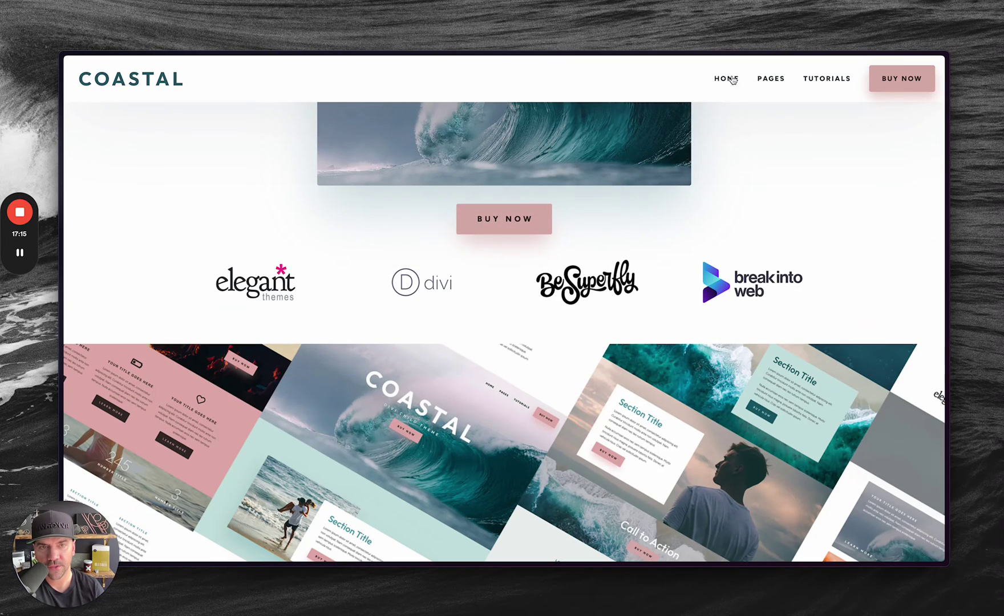
{"action": "mouse_move", "coordinate": [769, 84]}
{"action": "scroll", "coordinate": [556, 374], "scroll_direction": "down", "scroll_amount": 12}
{"action": "scroll", "coordinate": [557, 373], "scroll_direction": "down", "scroll_amount": 5}
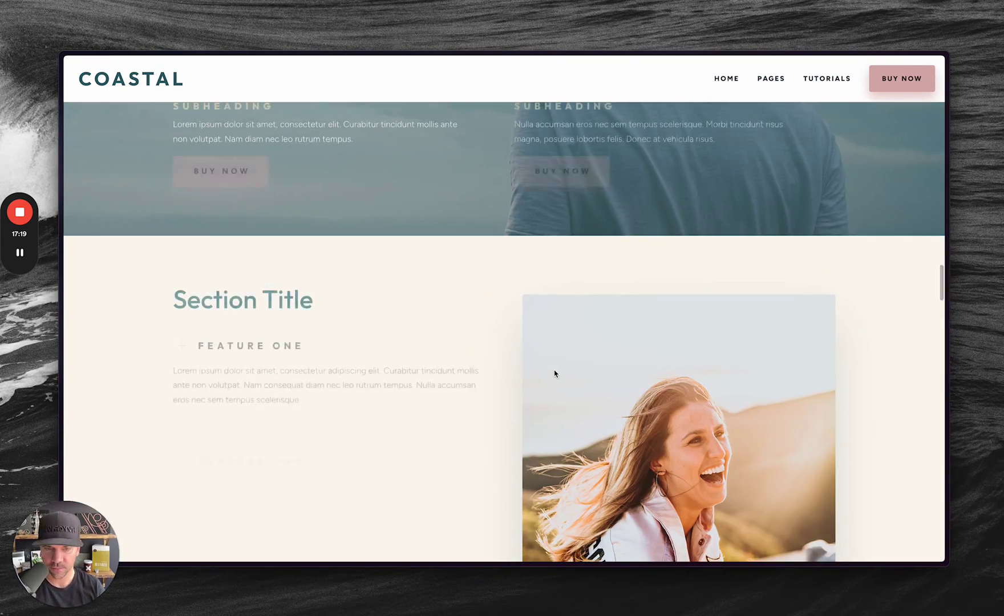
{"action": "scroll", "coordinate": [556, 374], "scroll_direction": "down", "scroll_amount": 5}
{"action": "scroll", "coordinate": [554, 372], "scroll_direction": "up", "scroll_amount": 5}
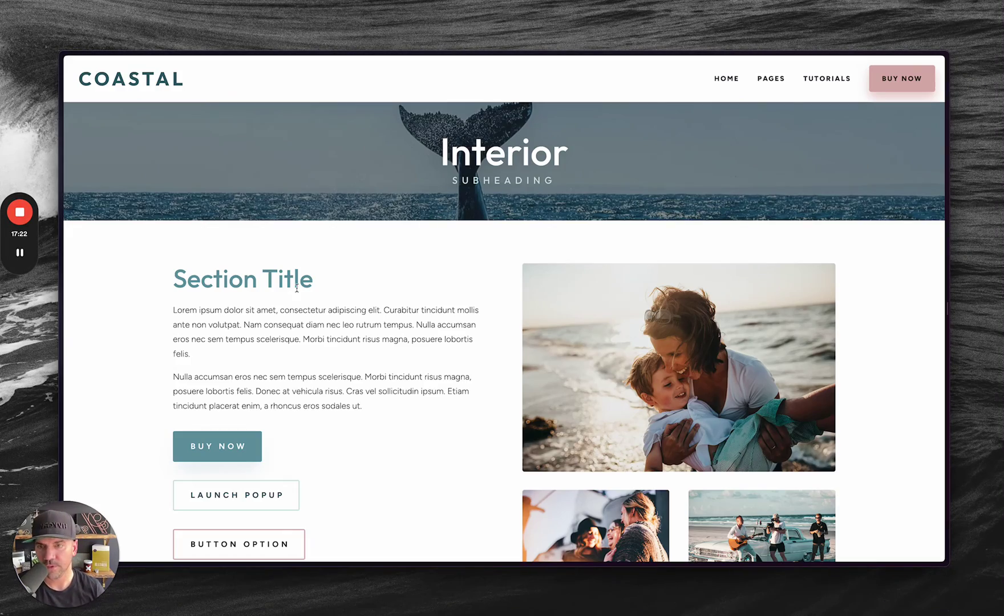
{"action": "scroll", "coordinate": [473, 377], "scroll_direction": "down", "scroll_amount": 2}
{"action": "key", "text": "super+Tab"}
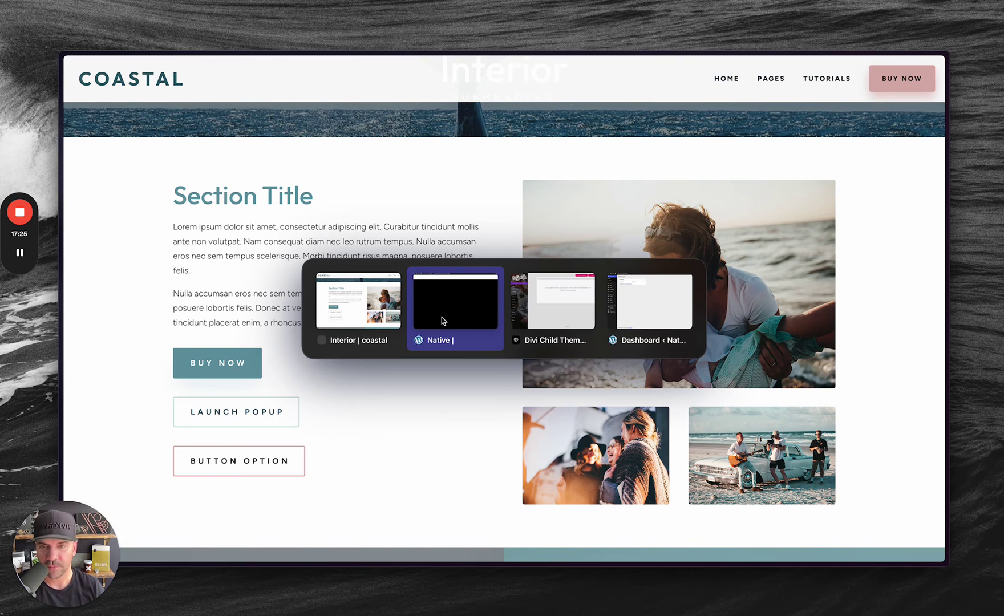
{"action": "key", "text": "super+Tab"}
Place General 10 on the canvas, compare it with the Coastal Interior page, then delete it
{"action": "left_click", "coordinate": [533, 328]}
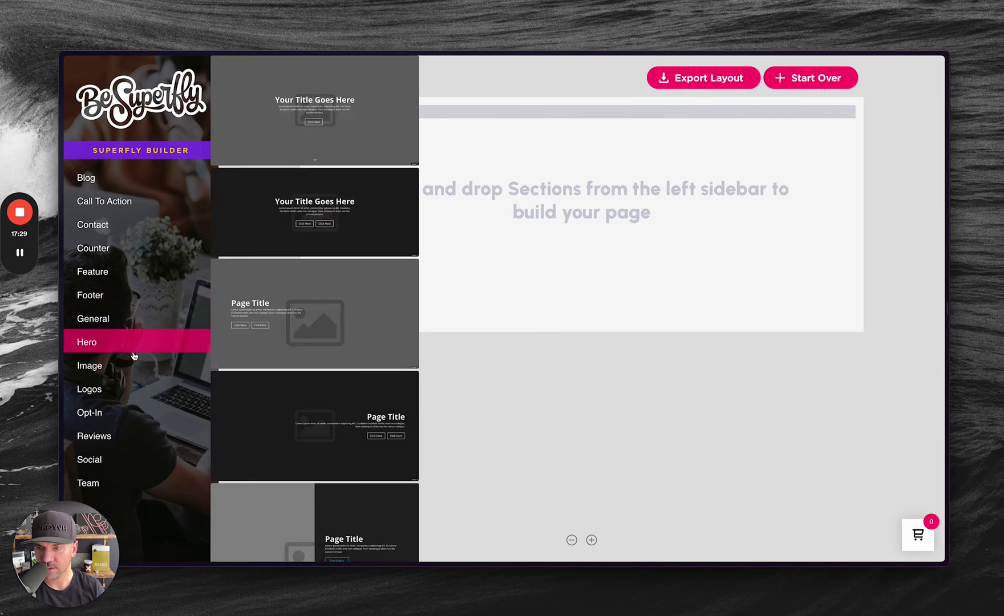
{"action": "mouse_move", "coordinate": [159, 323]}
{"action": "mouse_move", "coordinate": [168, 274]}
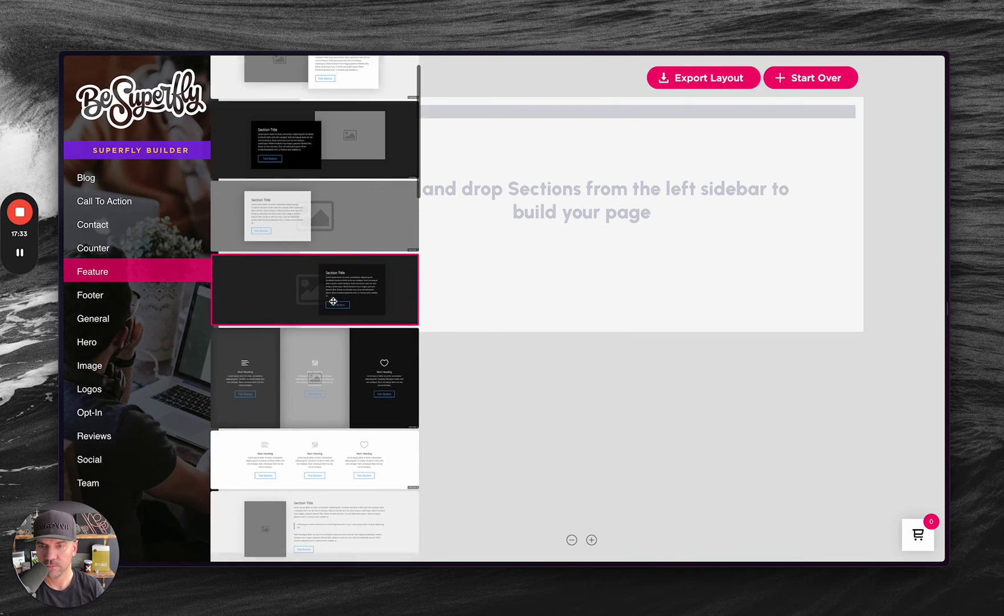
{"action": "scroll", "coordinate": [332, 301], "scroll_direction": "down", "scroll_amount": 4}
{"action": "scroll", "coordinate": [332, 301], "scroll_direction": "down", "scroll_amount": 10}
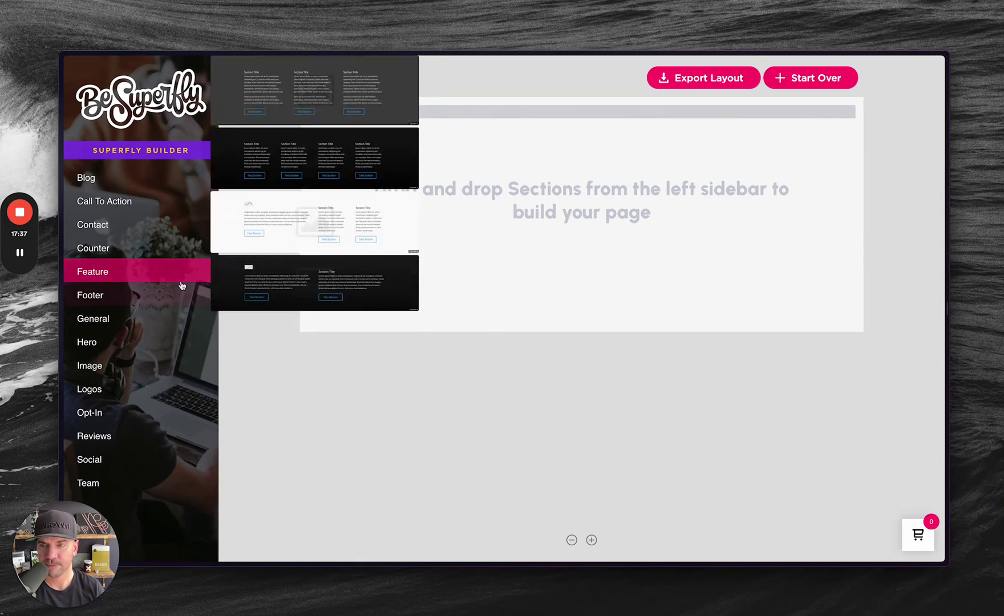
{"action": "scroll", "coordinate": [323, 311], "scroll_direction": "down", "scroll_amount": 3}
{"action": "scroll", "coordinate": [323, 314], "scroll_direction": "down", "scroll_amount": 8}
{"action": "left_click_drag", "start_coordinate": [289, 288], "coordinate": [528, 227]}
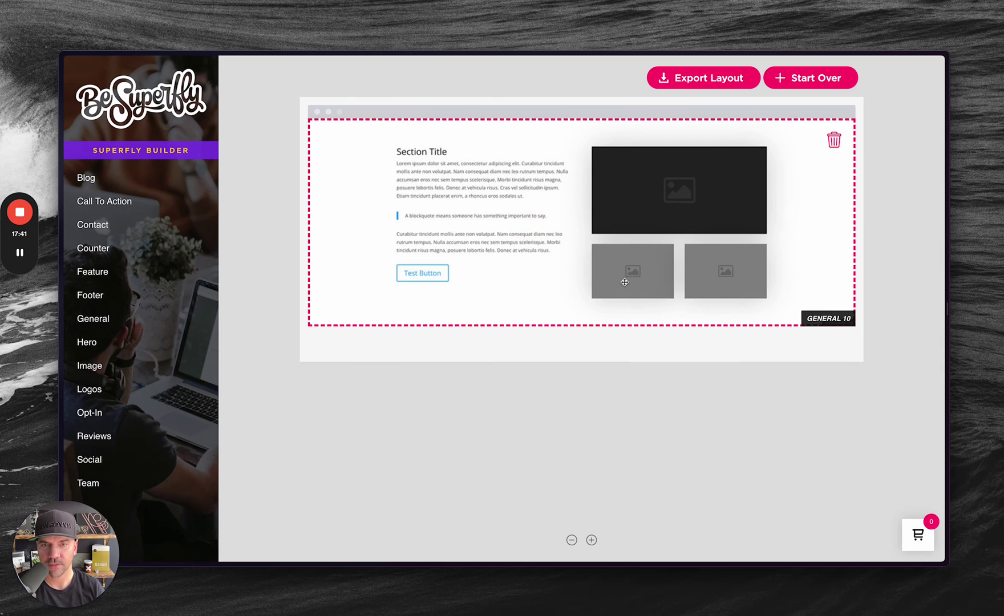
{"action": "key", "text": "alt+Tab"}
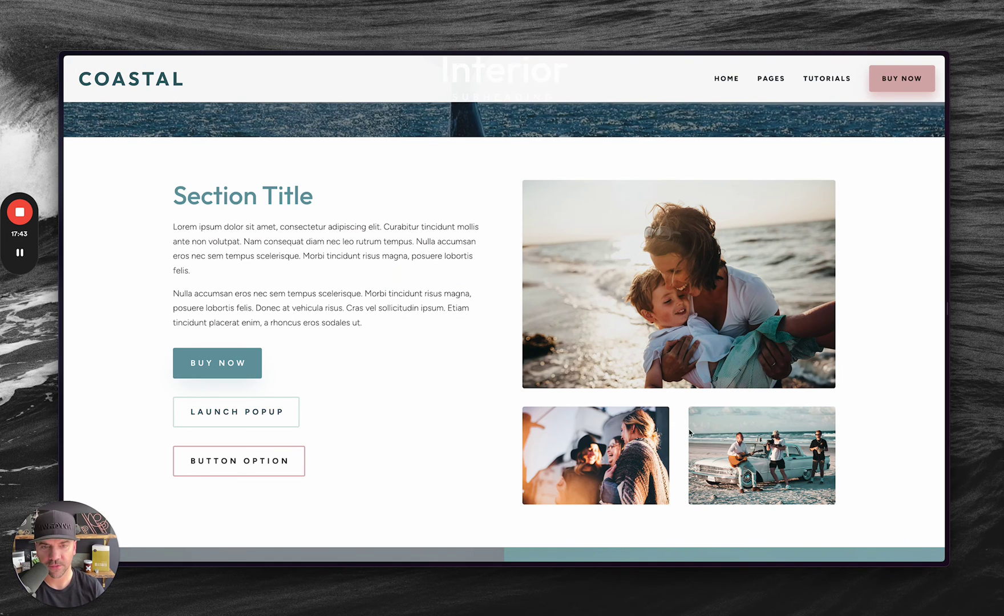
{"action": "key", "text": "alt+Tab"}
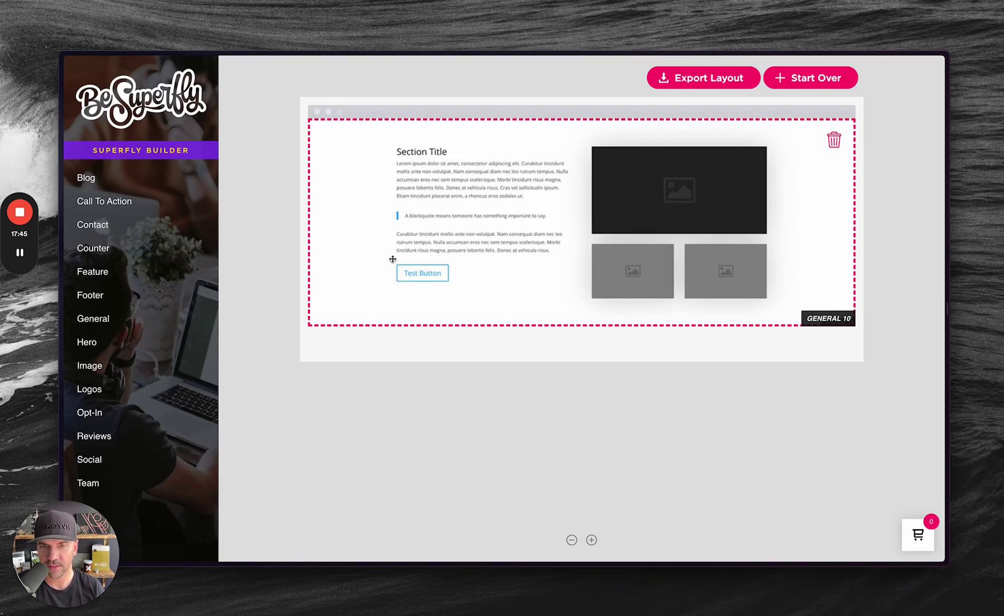
{"action": "left_click", "coordinate": [834, 142]}
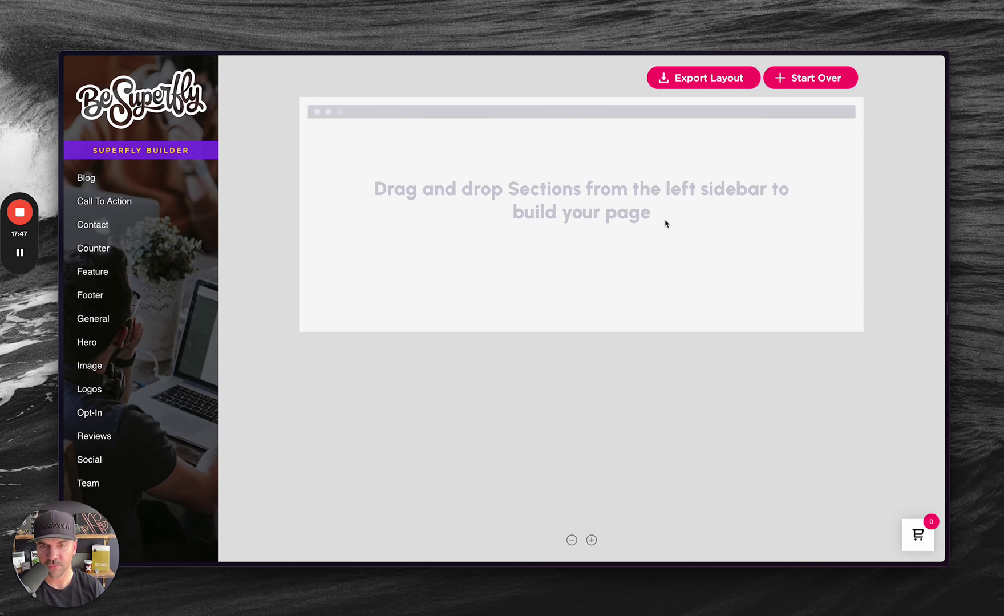
{"action": "key", "text": "alt+Tab"}
Drop Feature 20 onto the empty canvas, then delete it again
{"action": "scroll", "coordinate": [519, 365], "scroll_direction": "down", "scroll_amount": 5}
{"action": "scroll", "coordinate": [519, 365], "scroll_direction": "down", "scroll_amount": 2}
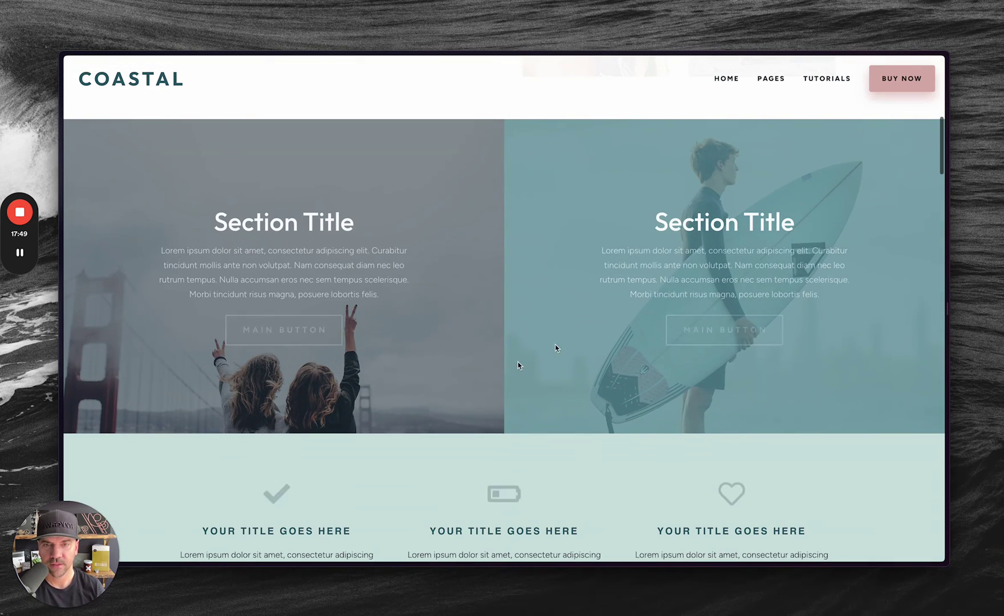
{"action": "key", "text": "alt+Tab"}
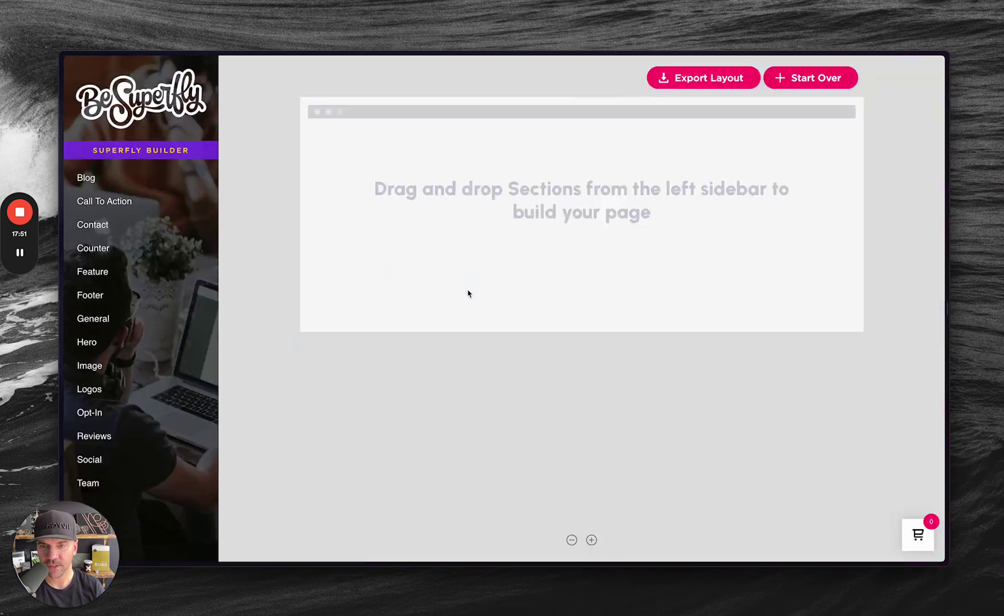
{"action": "mouse_move", "coordinate": [139, 278]}
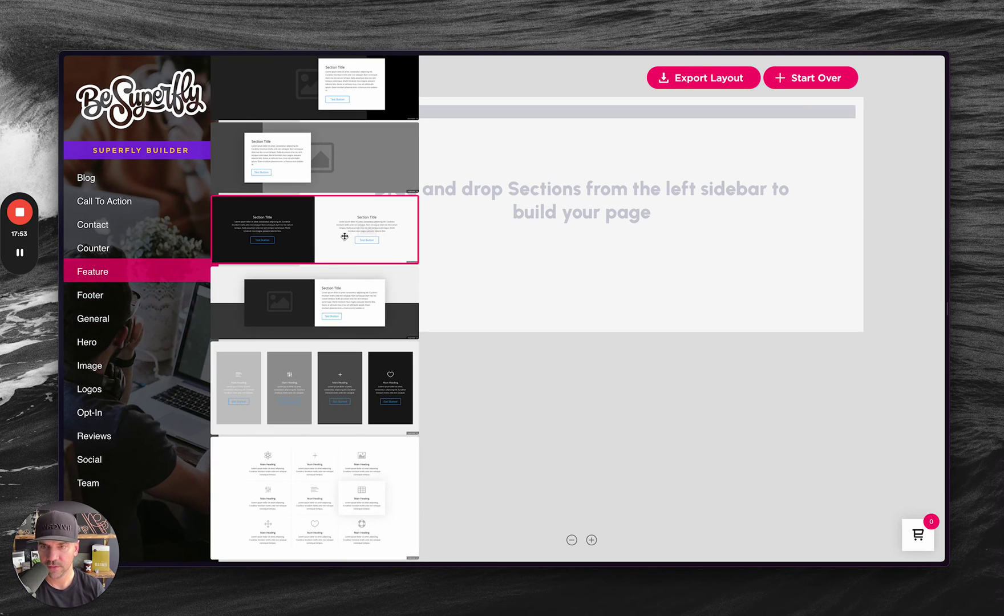
{"action": "left_click_drag", "start_coordinate": [341, 236], "coordinate": [649, 212]}
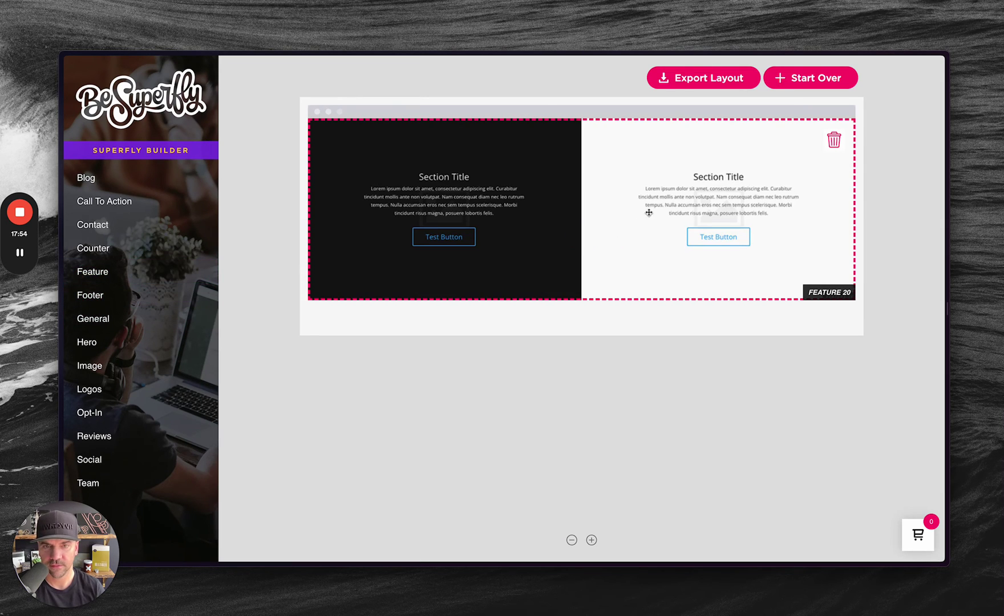
{"action": "left_click", "coordinate": [833, 143]}
Compare against the Coastal page, then bring up the Feature section previews in the builder
{"action": "key", "text": "alt+Tab"}
{"action": "scroll", "coordinate": [514, 344], "scroll_direction": "down", "scroll_amount": 5}
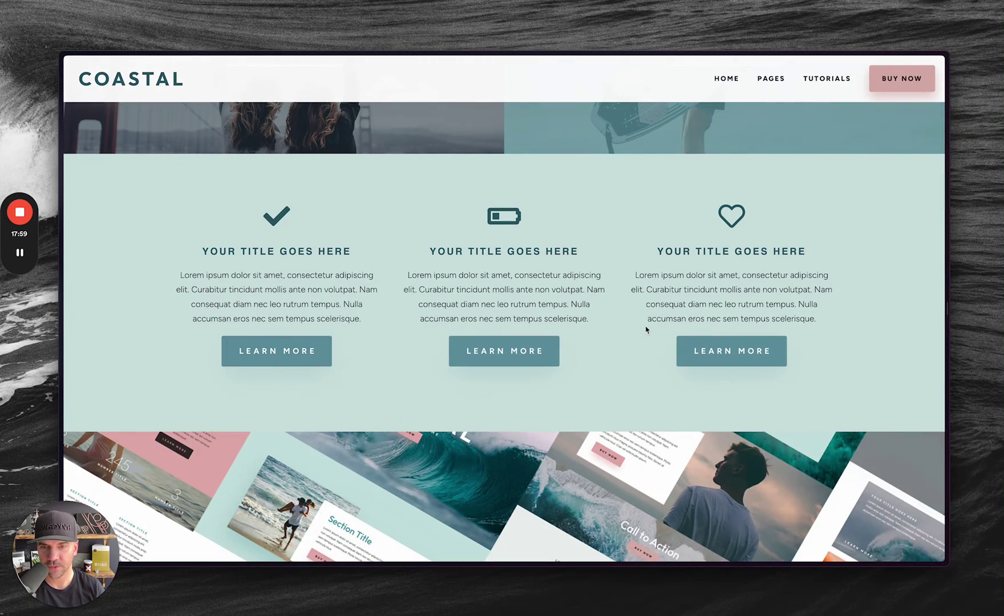
{"action": "scroll", "coordinate": [585, 239], "scroll_direction": "down", "scroll_amount": 10}
{"action": "scroll", "coordinate": [584, 236], "scroll_direction": "down", "scroll_amount": 8}
{"action": "scroll", "coordinate": [584, 236], "scroll_direction": "up", "scroll_amount": 2}
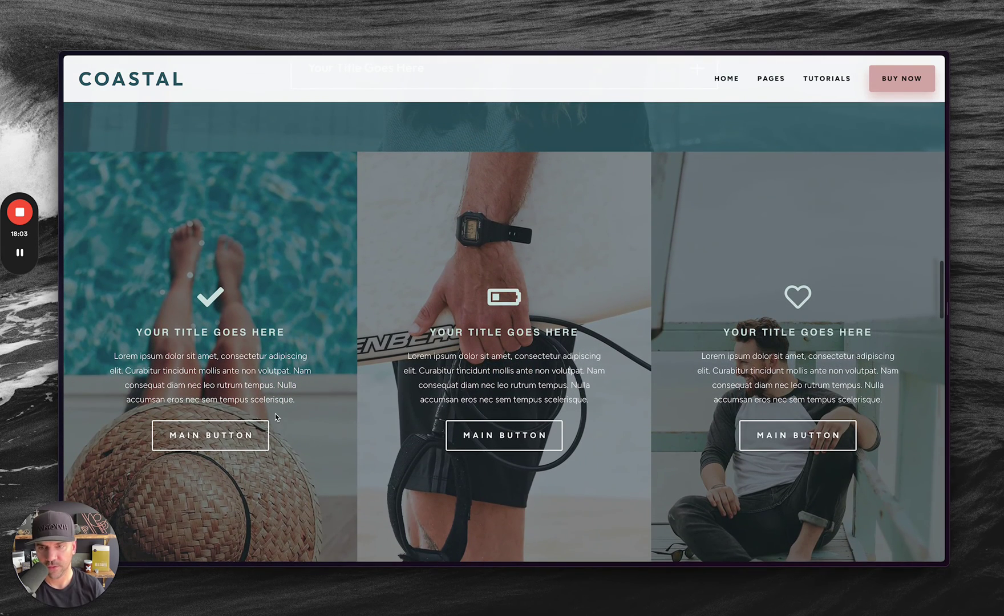
{"action": "key", "text": "ctrl+Tab"}
{"action": "left_click", "coordinate": [93, 272]}
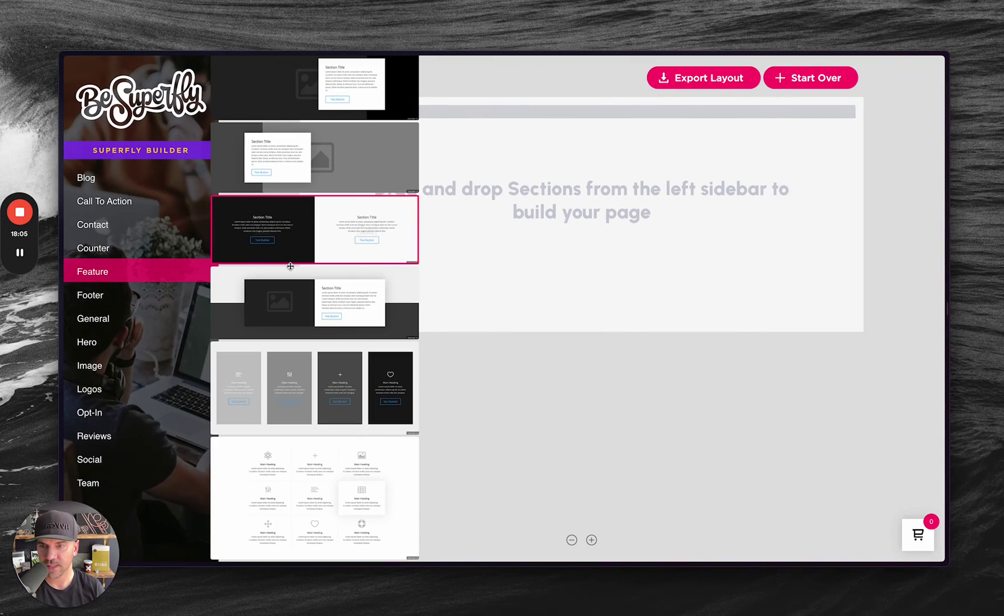
Add the three-column Feature 5 section to the canvas and compare it with Coastal
{"action": "scroll", "coordinate": [297, 270], "scroll_direction": "down", "scroll_amount": 7}
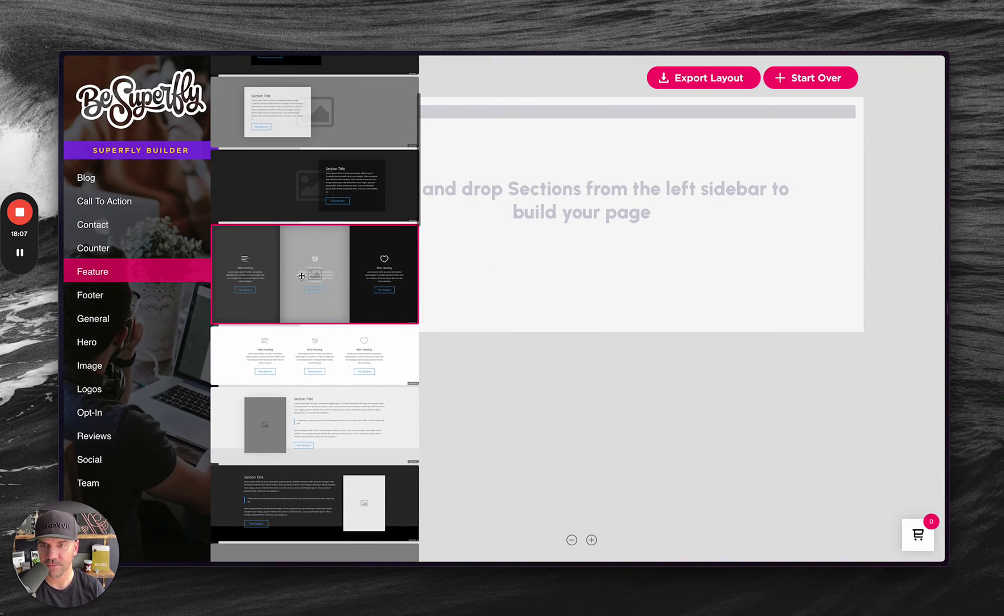
{"action": "left_click_drag", "start_coordinate": [338, 272], "coordinate": [730, 221]}
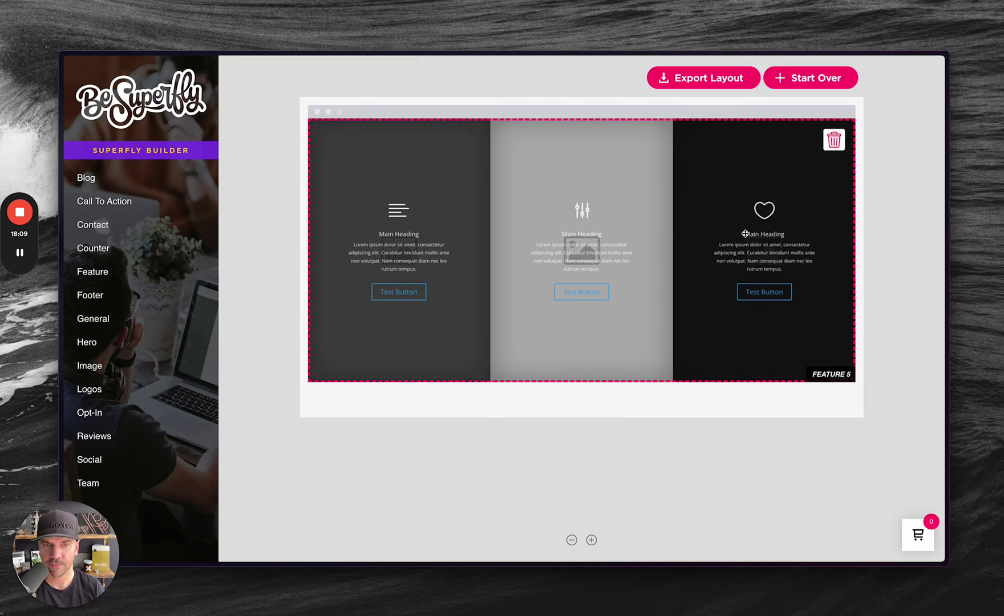
{"action": "key", "text": "ctrl+Tab"}
{"action": "scroll", "coordinate": [474, 336], "scroll_direction": "down", "scroll_amount": 7}
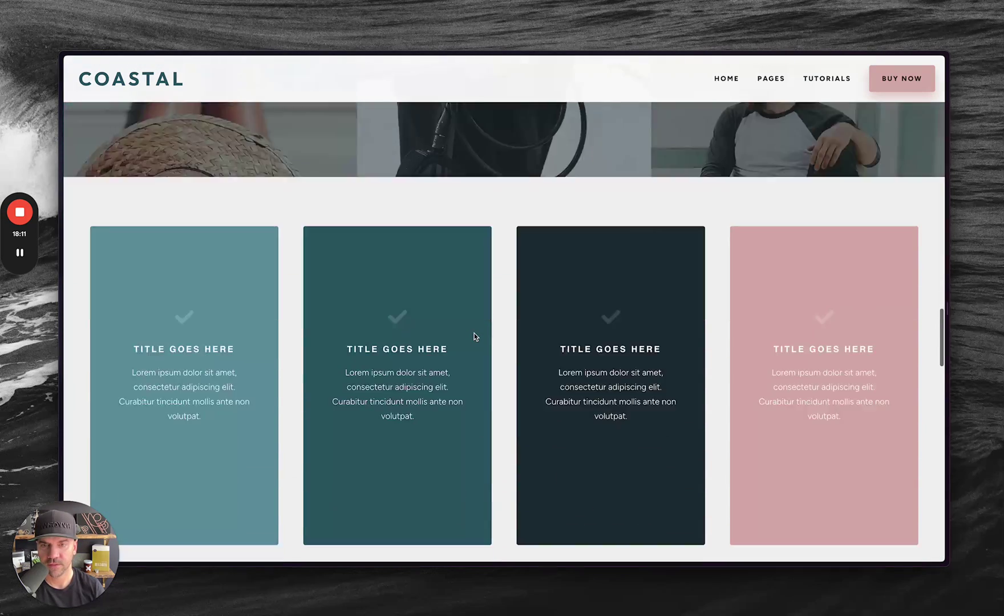
{"action": "scroll", "coordinate": [473, 336], "scroll_direction": "down", "scroll_amount": 2}
{"action": "scroll", "coordinate": [473, 336], "scroll_direction": "up", "scroll_amount": 1}
{"action": "key", "text": "ctrl+Tab"}
Add the four-column feature section below Feature 5 and compare with Coastal's coloured cards
{"action": "mouse_move", "coordinate": [125, 308]}
{"action": "mouse_move", "coordinate": [146, 273]}
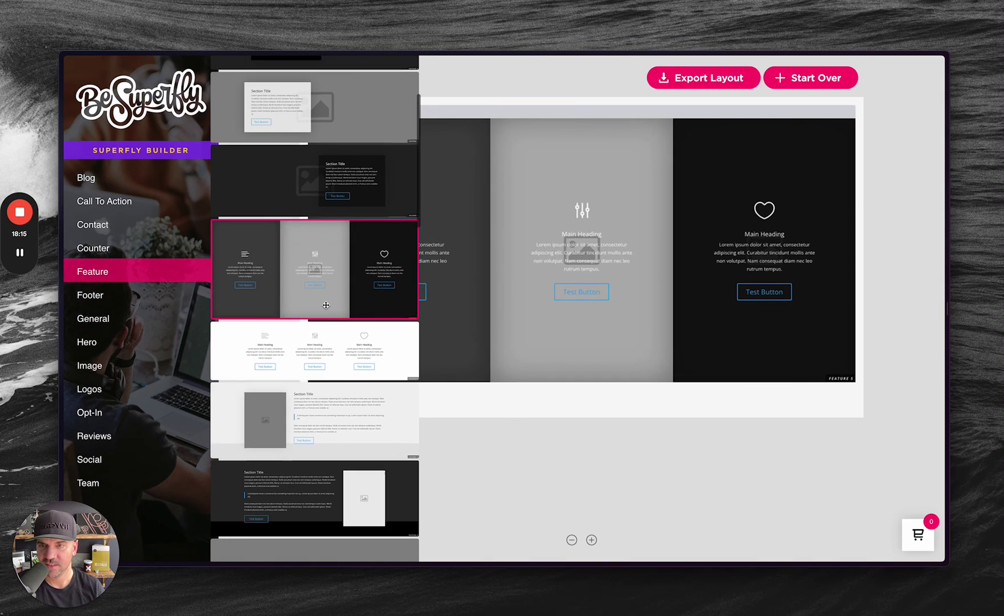
{"action": "scroll", "coordinate": [325, 305], "scroll_direction": "down", "scroll_amount": 10}
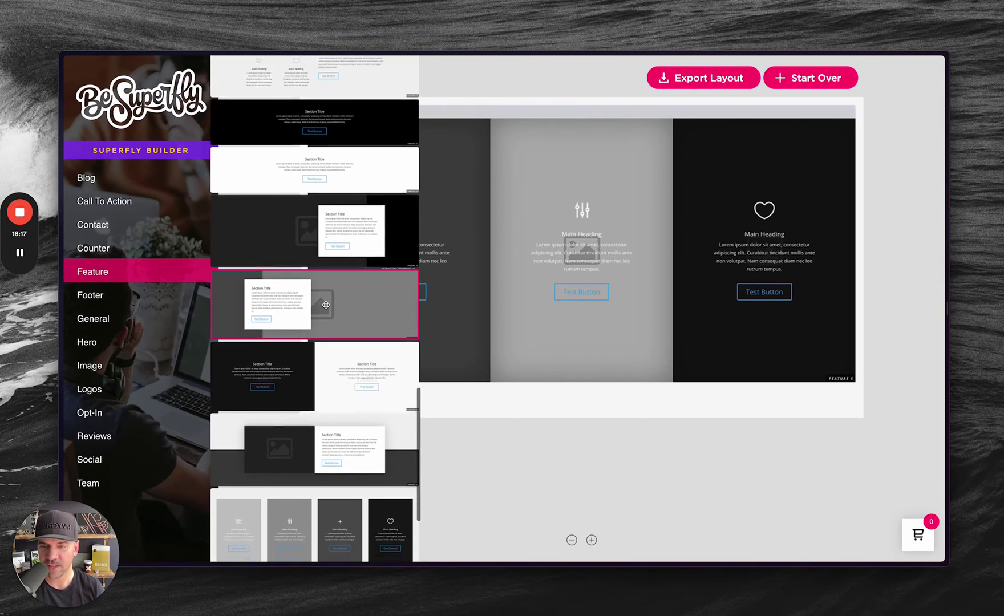
{"action": "scroll", "coordinate": [326, 306], "scroll_direction": "down", "scroll_amount": 2}
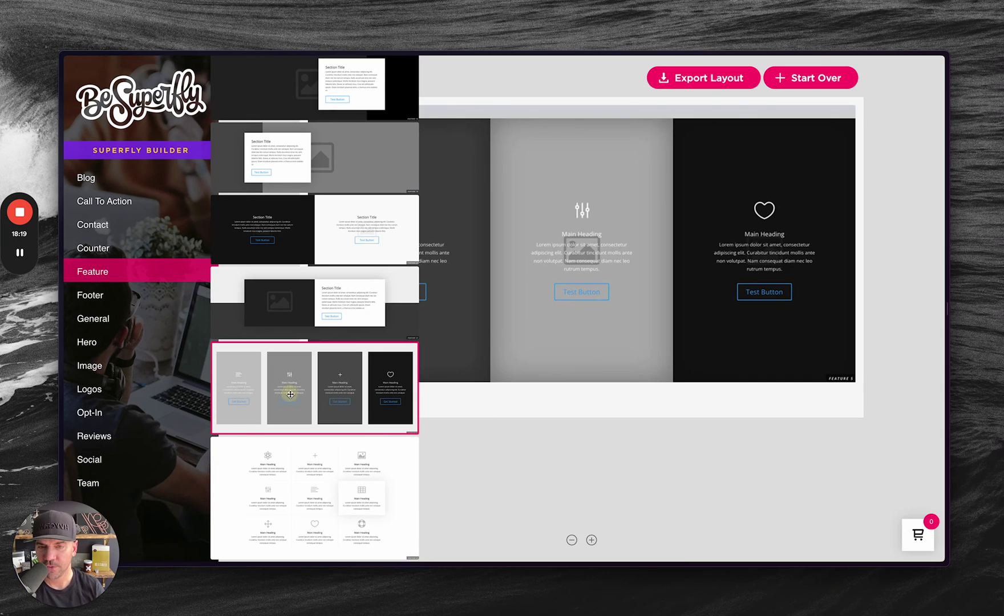
{"action": "left_click_drag", "start_coordinate": [290, 394], "coordinate": [550, 411]}
{"action": "key", "text": "alt+Tab"}
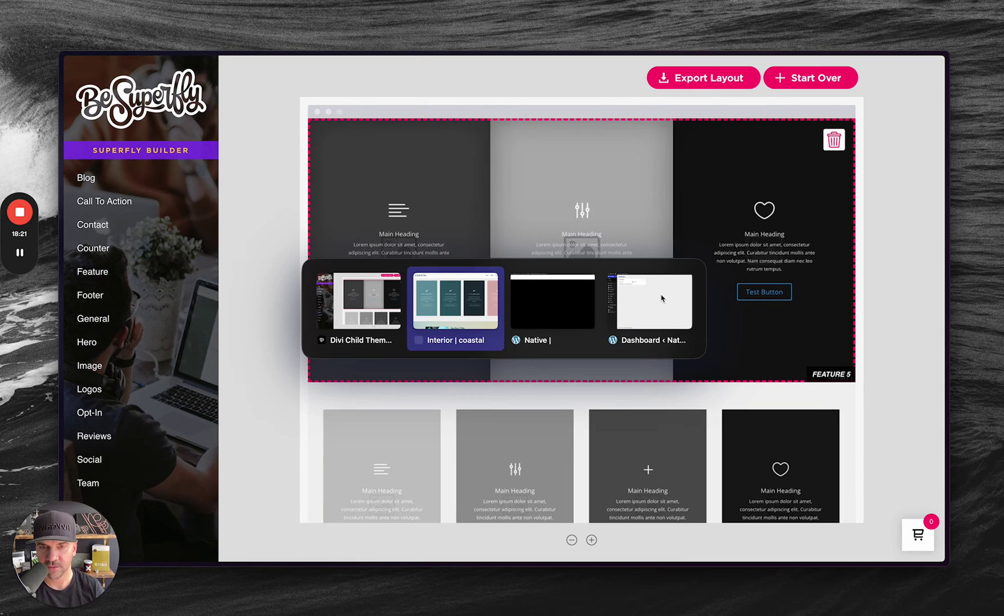
{"action": "scroll", "coordinate": [578, 370], "scroll_direction": "down", "scroll_amount": 2}
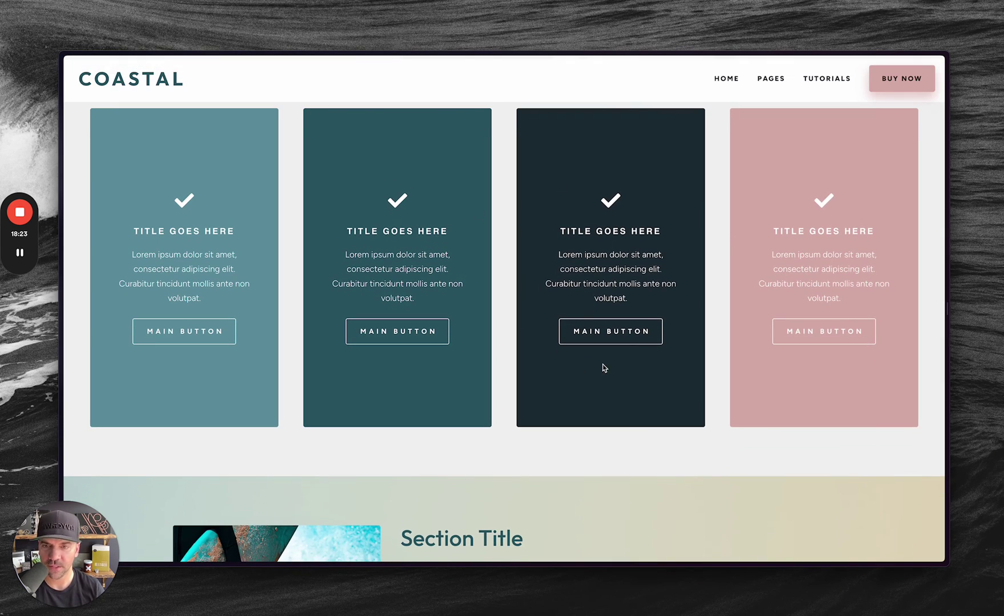
{"action": "scroll", "coordinate": [604, 368], "scroll_direction": "down", "scroll_amount": 6}
{"action": "scroll", "coordinate": [384, 248], "scroll_direction": "down", "scroll_amount": 5}
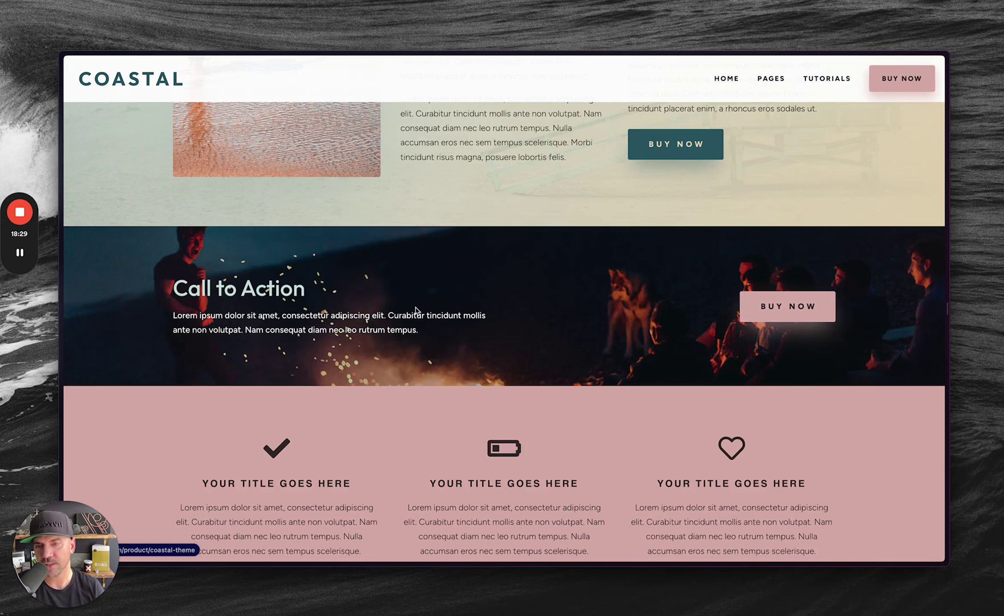
{"action": "scroll", "coordinate": [415, 311], "scroll_direction": "down", "scroll_amount": 9}
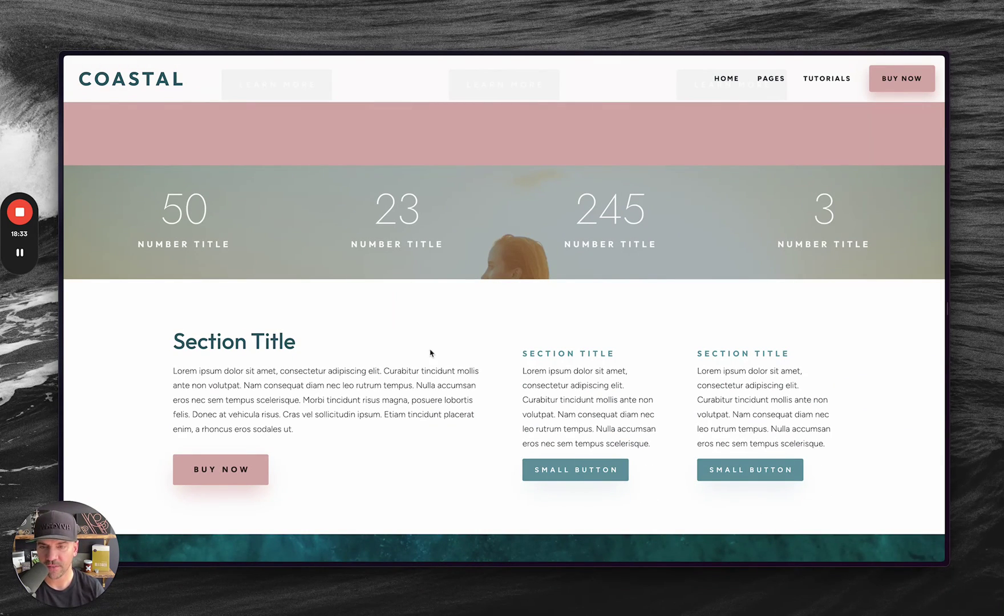
{"action": "scroll", "coordinate": [507, 443], "scroll_direction": "down", "scroll_amount": 4}
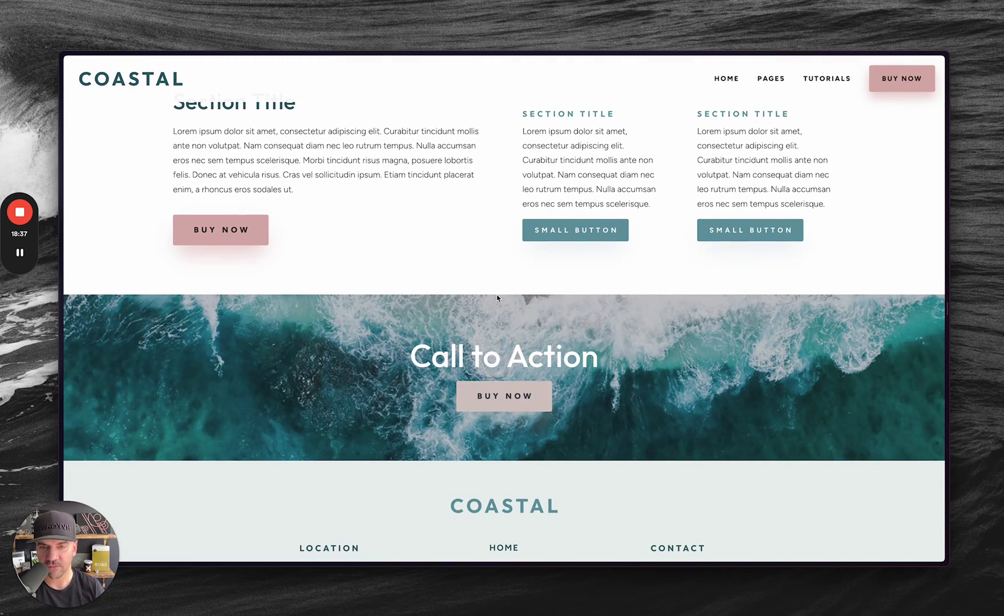
{"action": "scroll", "coordinate": [495, 294], "scroll_direction": "up", "scroll_amount": 6}
{"action": "scroll", "coordinate": [495, 295], "scroll_direction": "up", "scroll_amount": 10}
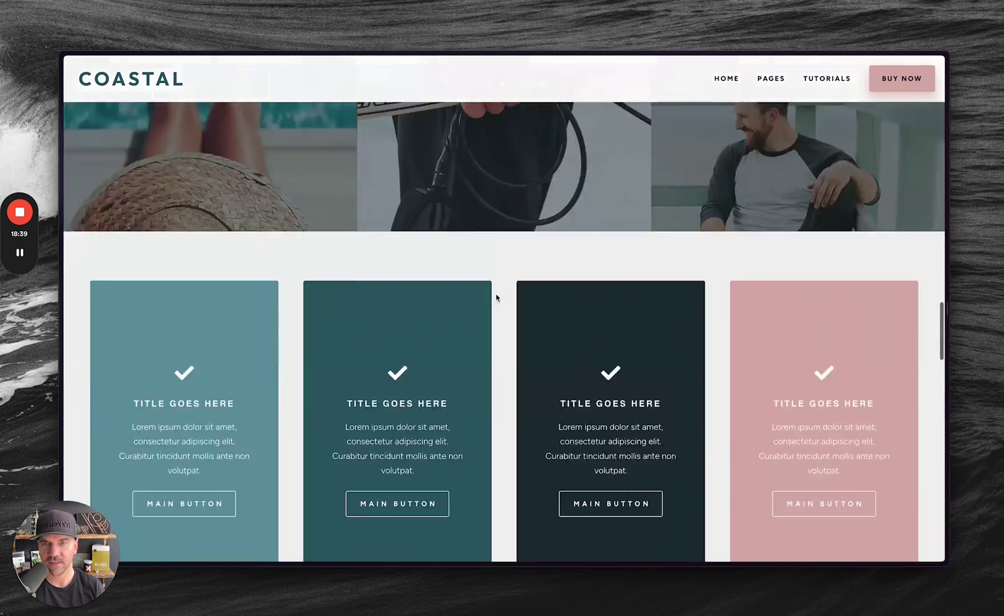
{"action": "scroll", "coordinate": [496, 294], "scroll_direction": "up", "scroll_amount": 10}
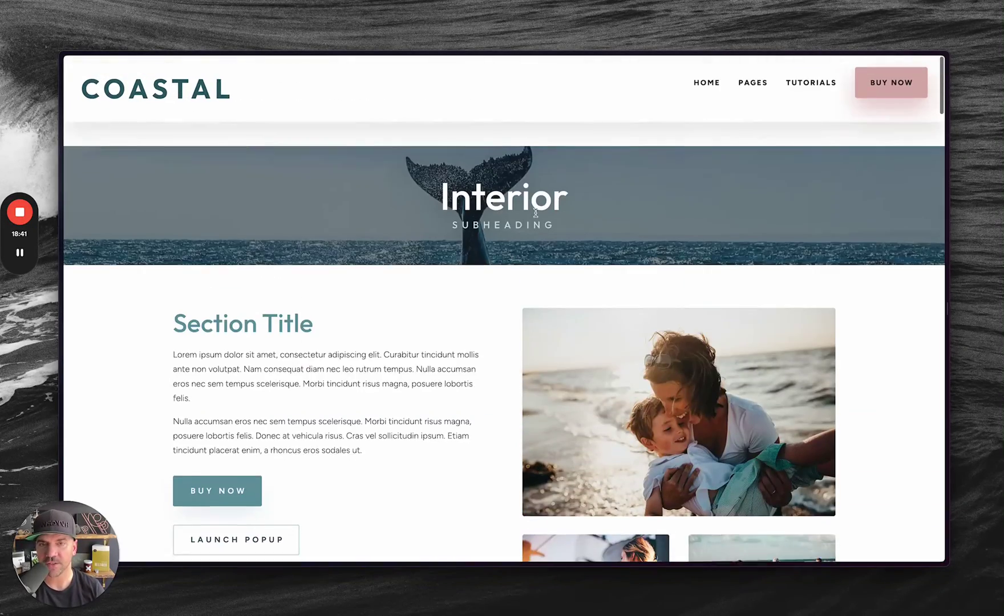
Compare the Coastal page with the builder one last time, then delete the Feature 5 section
{"action": "key", "text": "ctrl+Tab"}
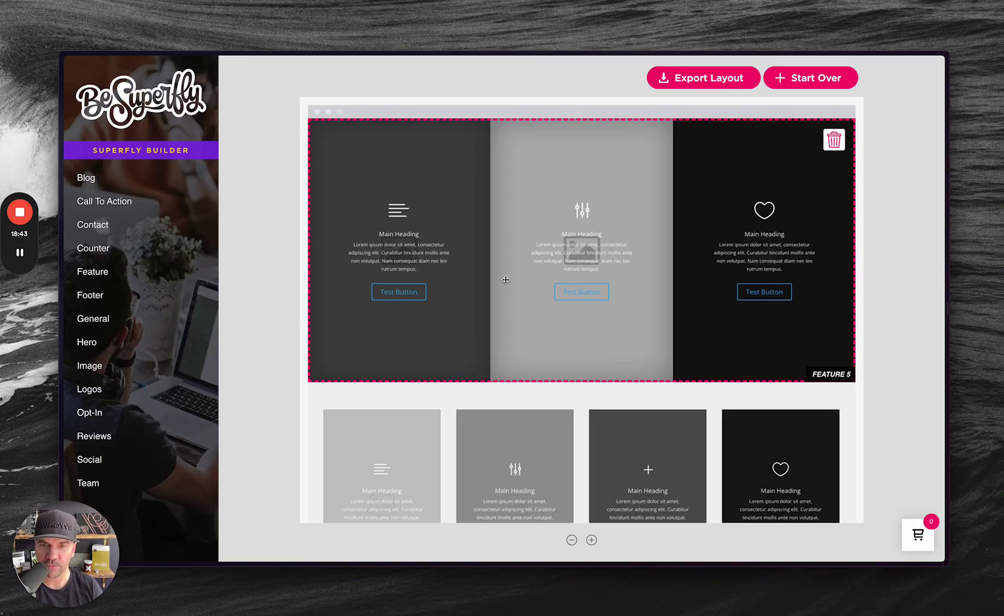
{"action": "key", "text": "ctrl+Tab"}
{"action": "scroll", "coordinate": [499, 414], "scroll_direction": "down", "scroll_amount": 10}
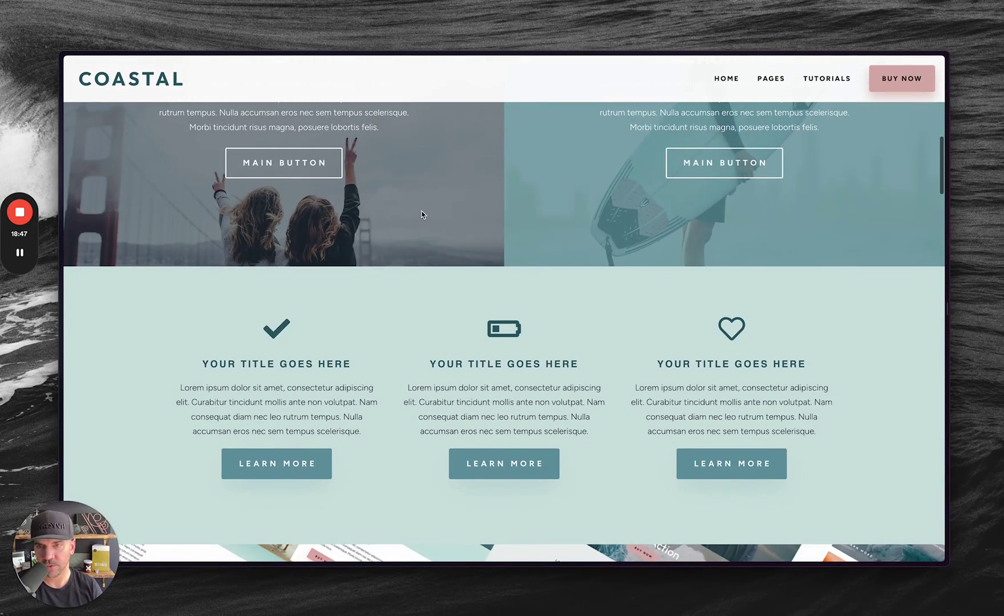
{"action": "scroll", "coordinate": [428, 387], "scroll_direction": "down", "scroll_amount": 5}
{"action": "scroll", "coordinate": [428, 386], "scroll_direction": "down", "scroll_amount": 5}
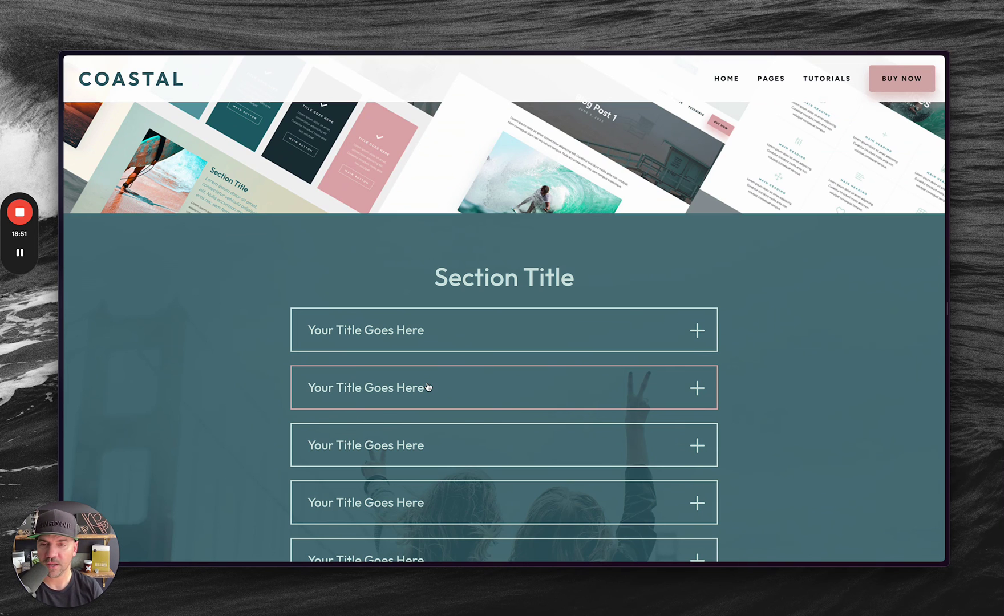
{"action": "scroll", "coordinate": [740, 295], "scroll_direction": "down", "scroll_amount": 2}
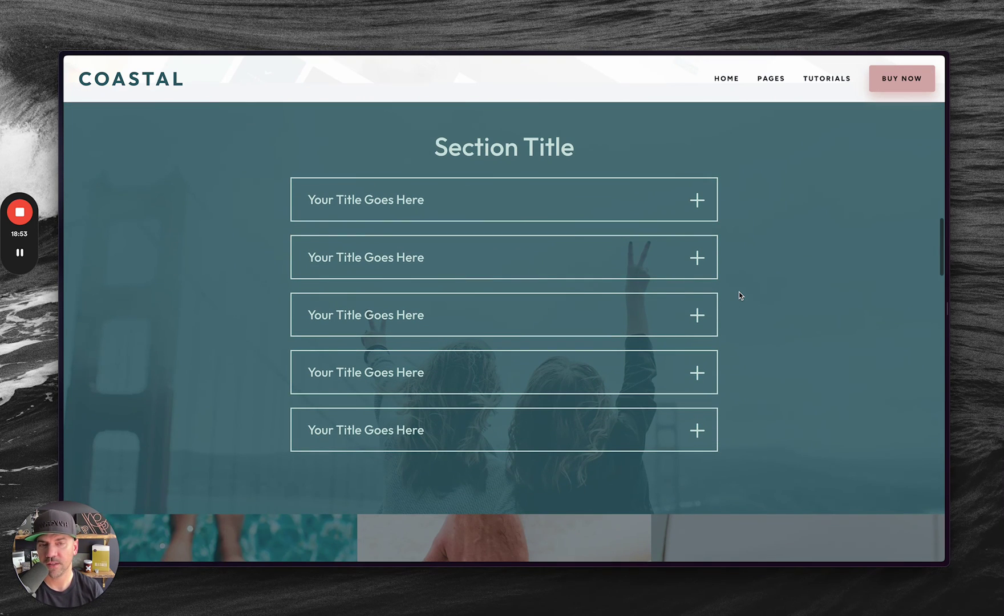
{"action": "scroll", "coordinate": [739, 295], "scroll_direction": "down", "scroll_amount": 7}
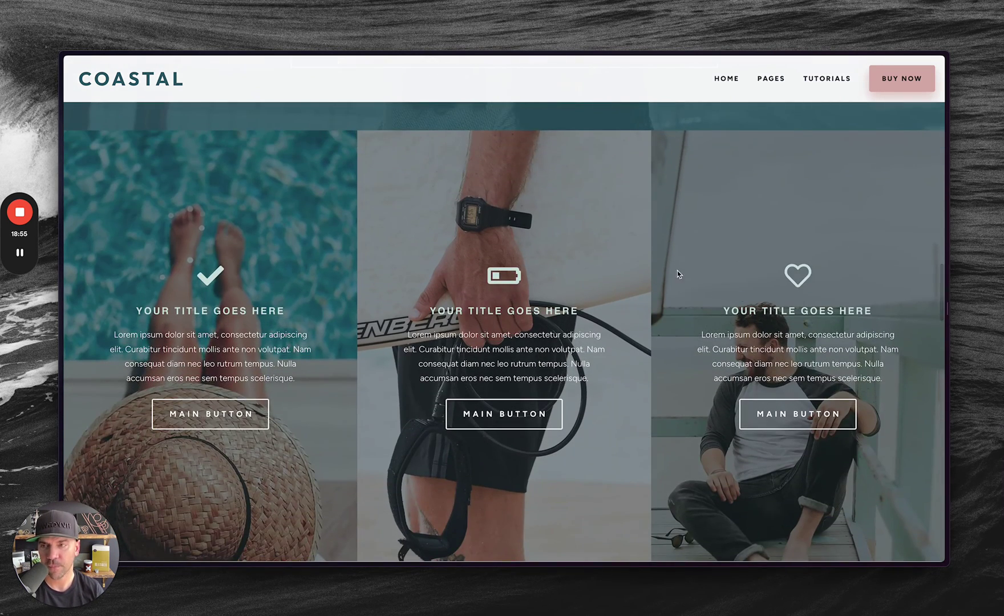
{"action": "key", "text": "alt+Tab"}
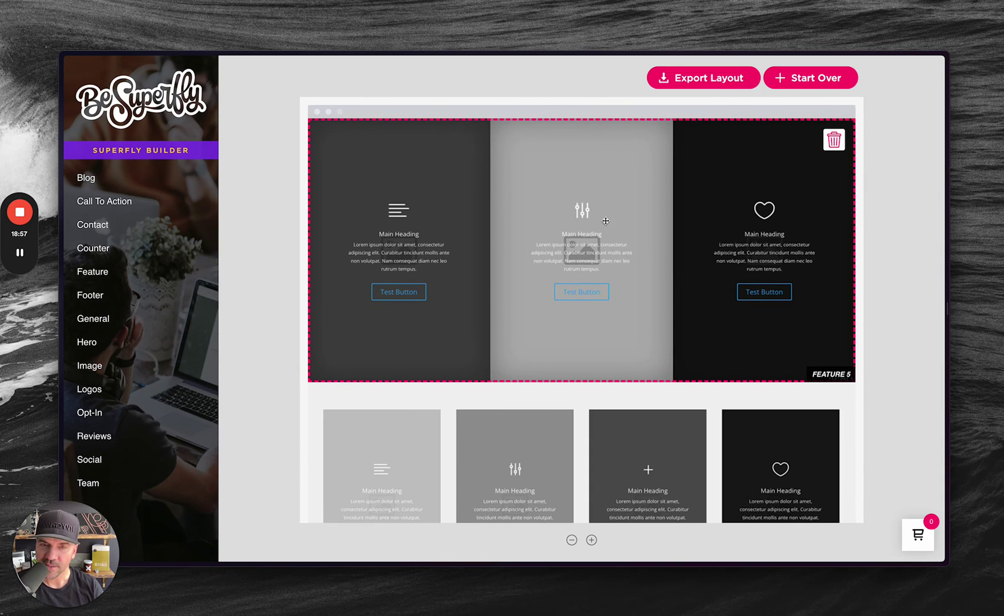
{"action": "left_click", "coordinate": [833, 149]}
Delete the remaining four-card section and choose Start Over to show the Super Theme options
{"action": "left_click", "coordinate": [834, 142]}
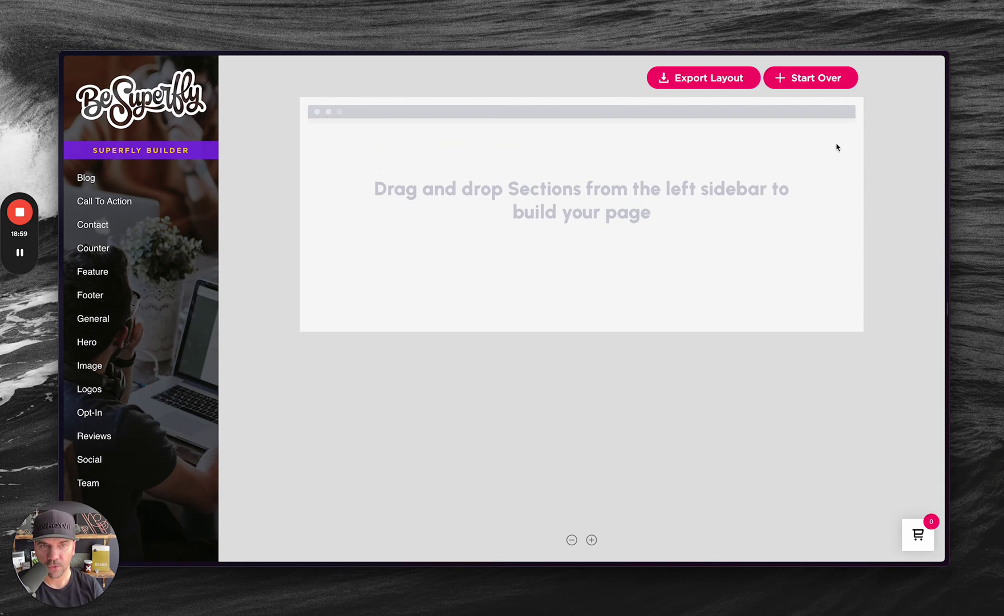
{"action": "left_click", "coordinate": [819, 85]}
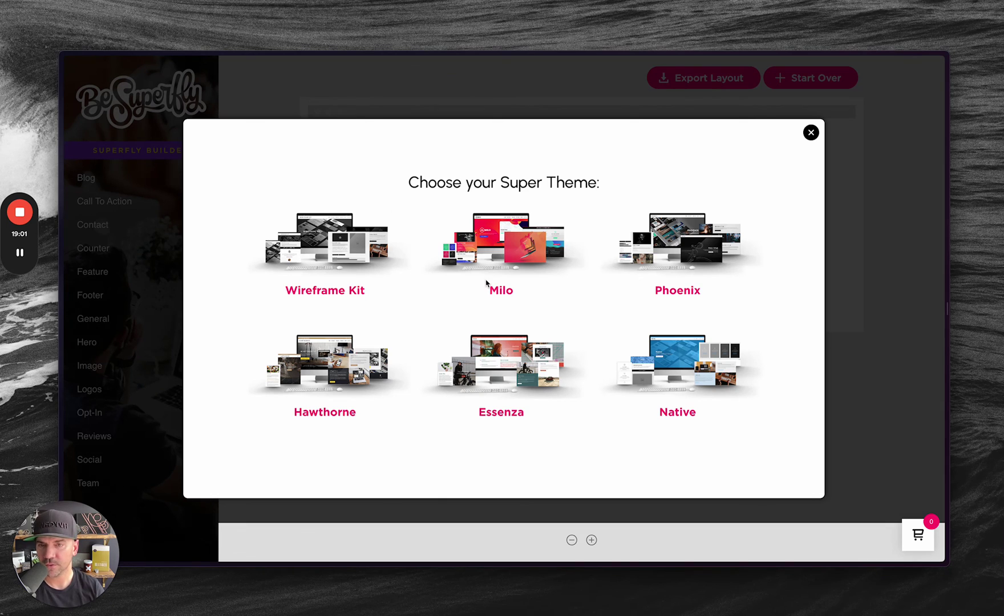